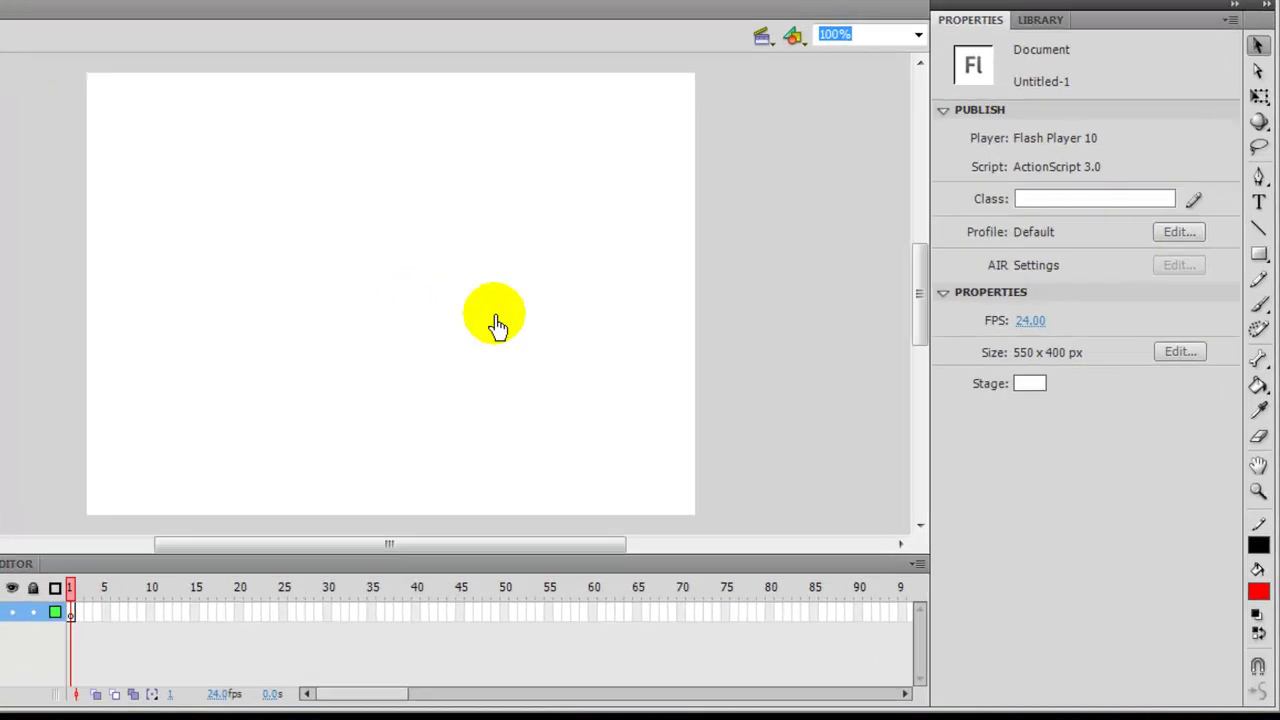
- Set the document's stage background color to blue
click(586, 306)
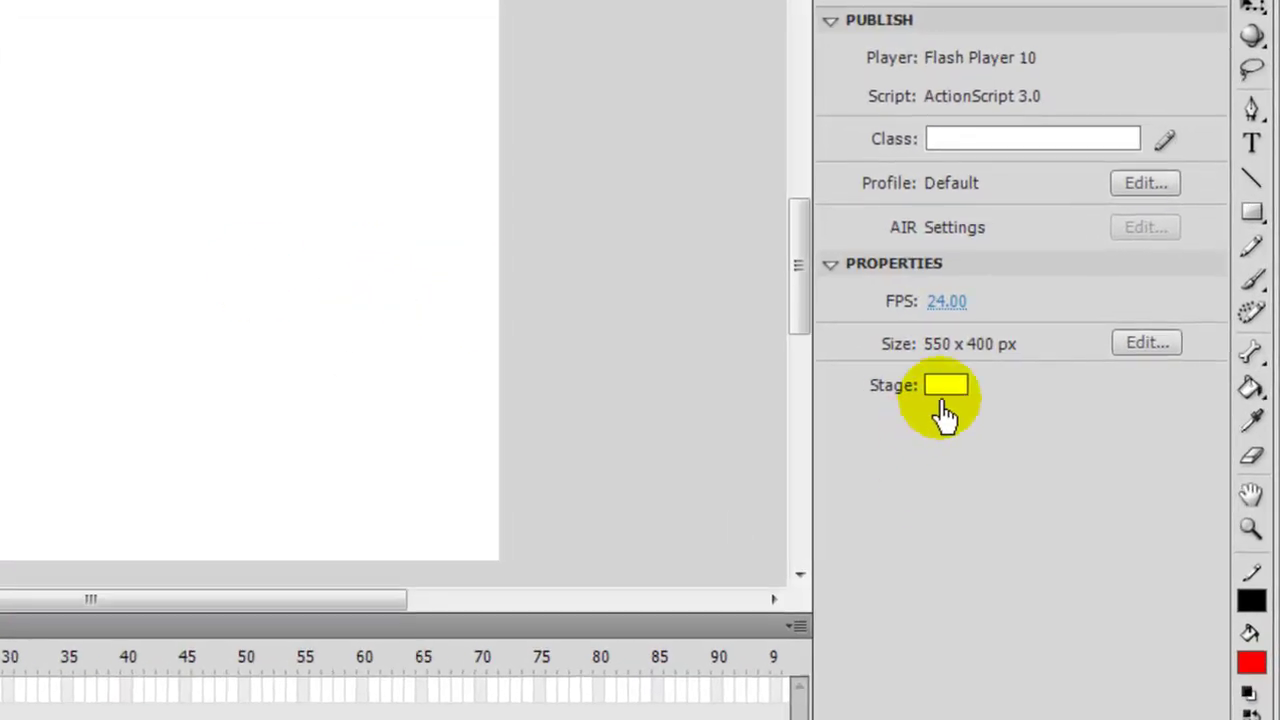
click(954, 385)
click(930, 570)
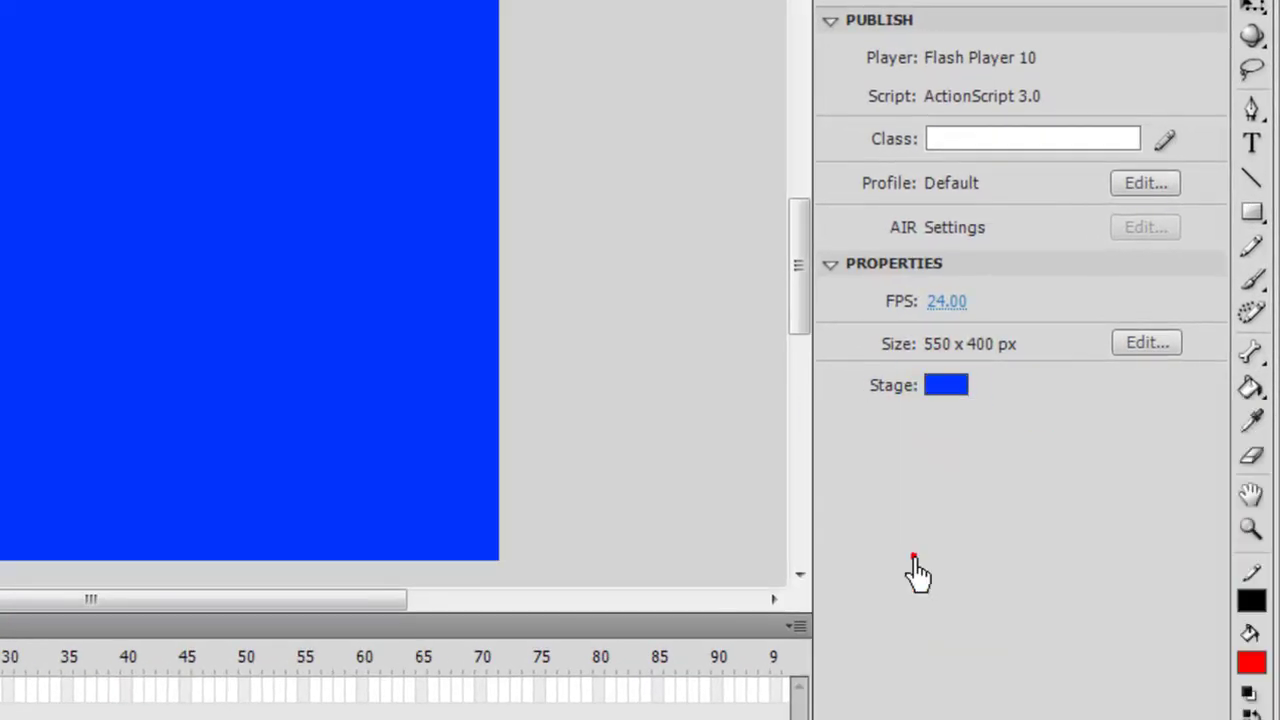
drag(150, 354, 197, 350)
- Set up the Rectangle tool with a red fill and a black stroke of 3.00
click(1251, 212)
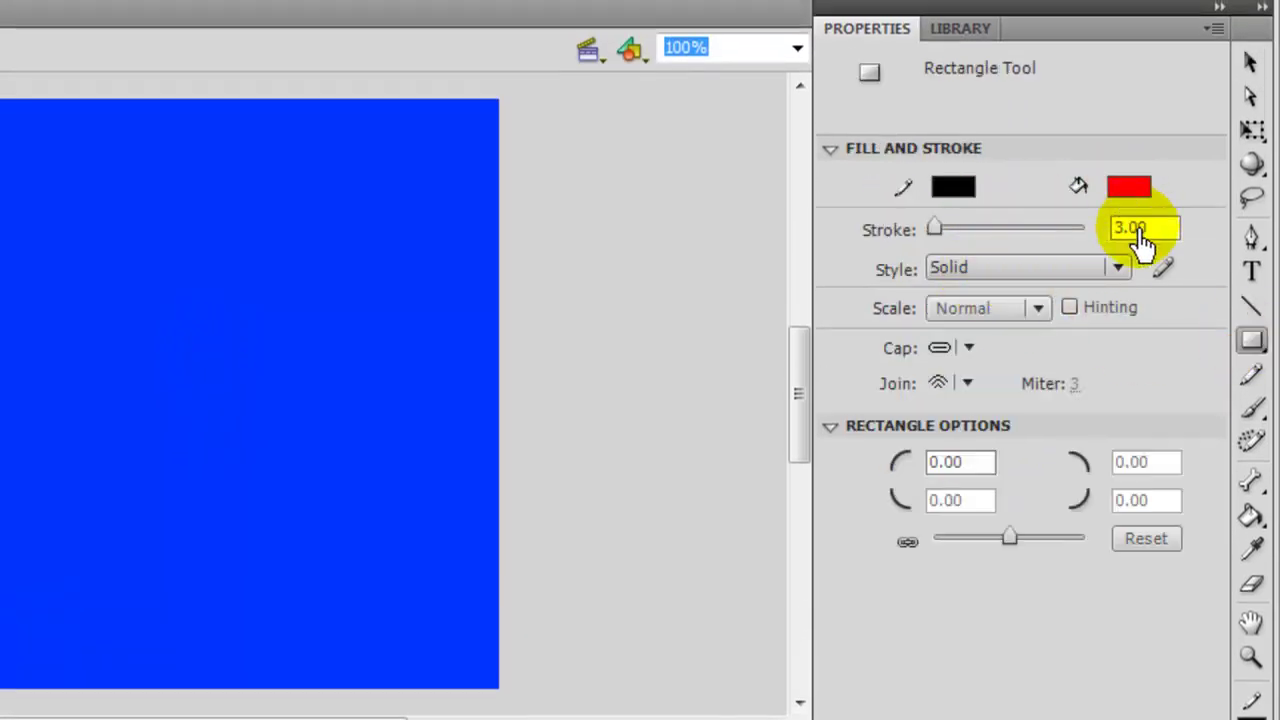
click(1130, 192)
click(839, 380)
click(955, 188)
click(867, 334)
click(966, 198)
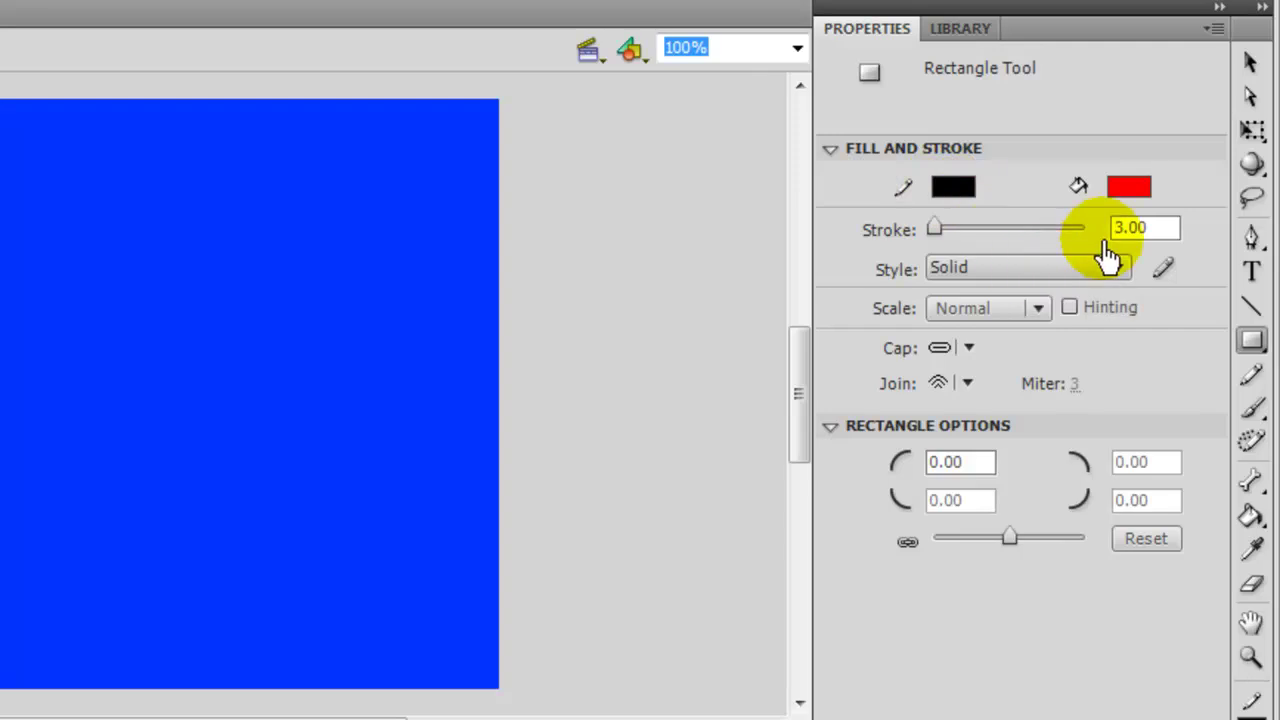
click(1153, 227)
text(3)
key(Return)
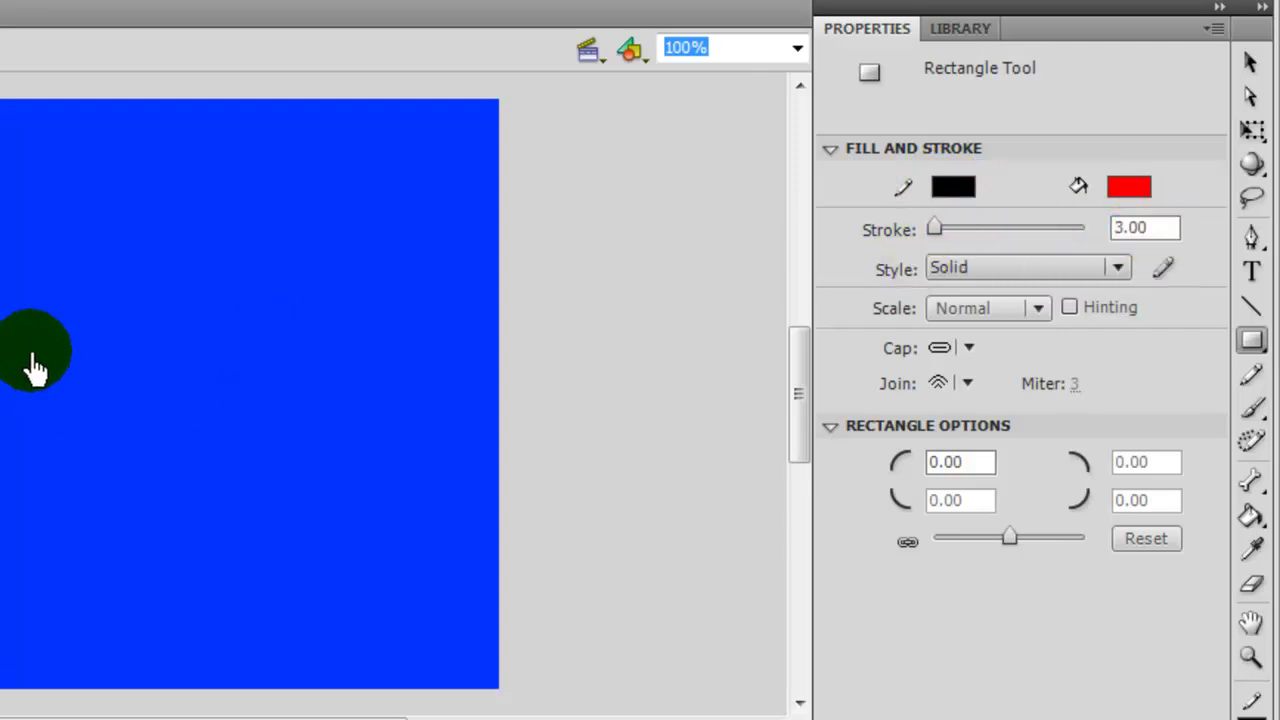
- Draw a small, slightly wide rectangle near the center of the blue stage
drag(10, 306, 84, 407)
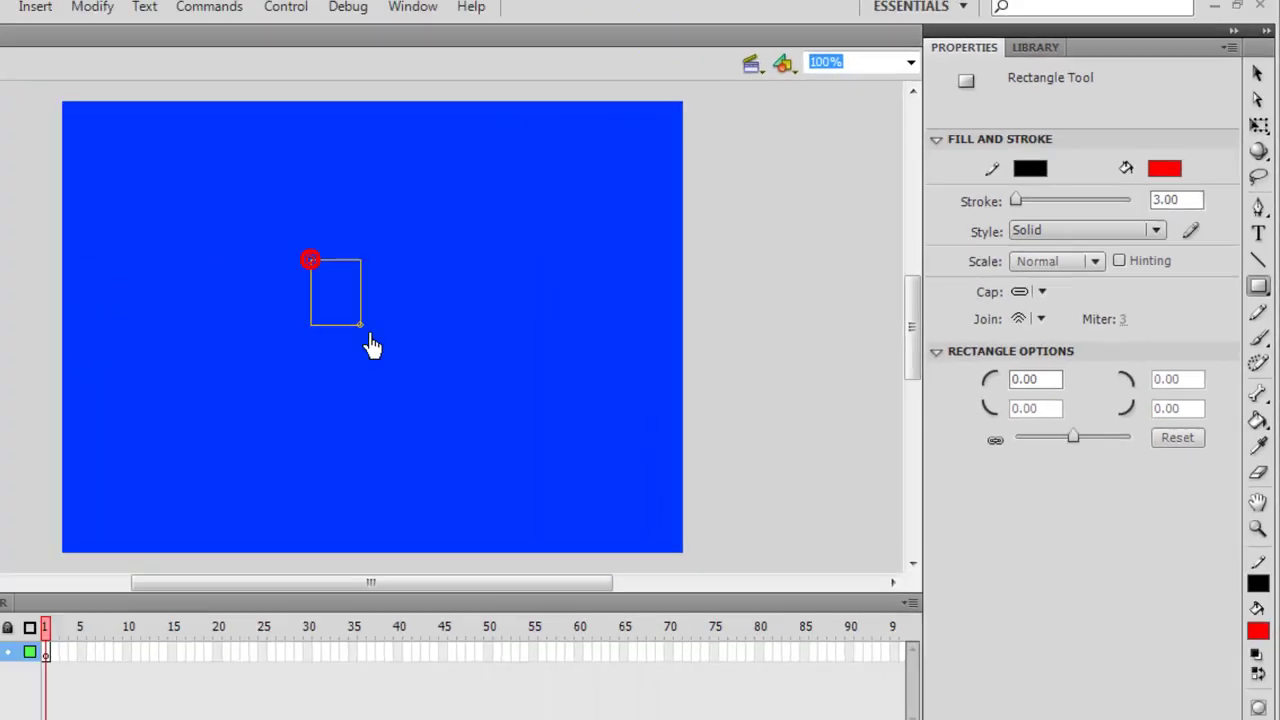
drag(371, 346, 431, 363)
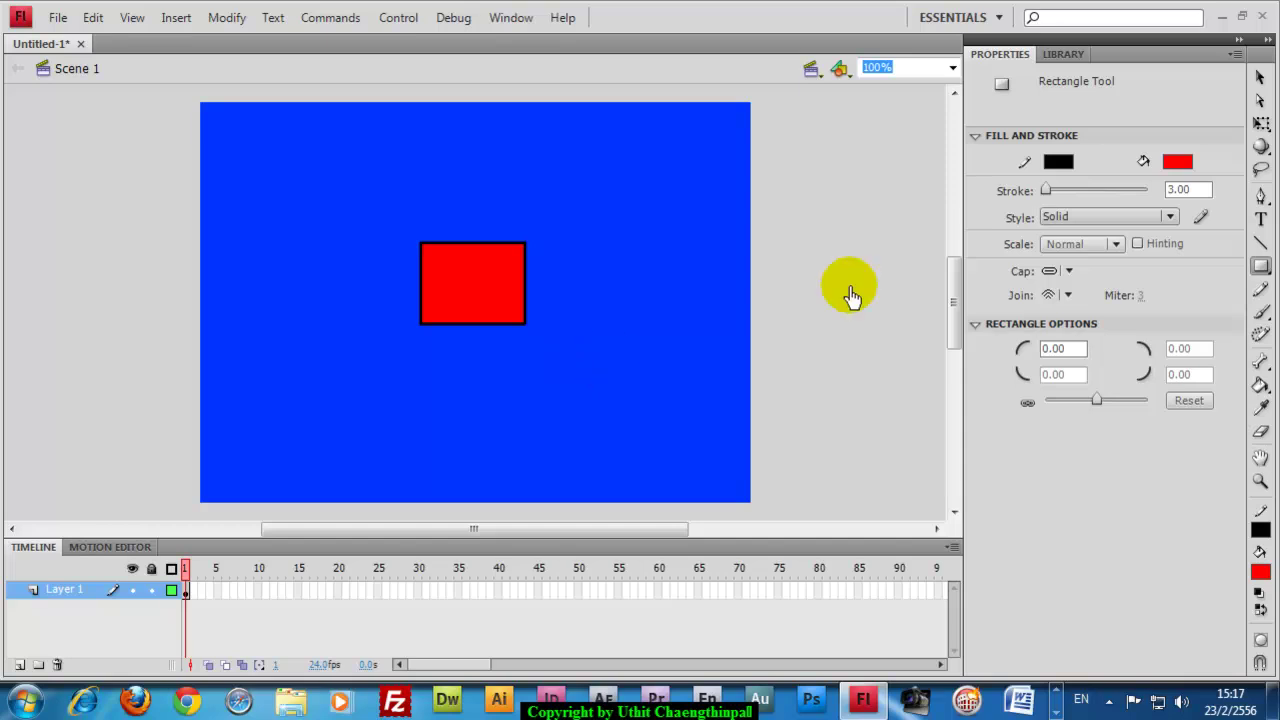
- Convert the whole red rectangle, including its outline, to a Movie Clip symbol named box
click(1260, 78)
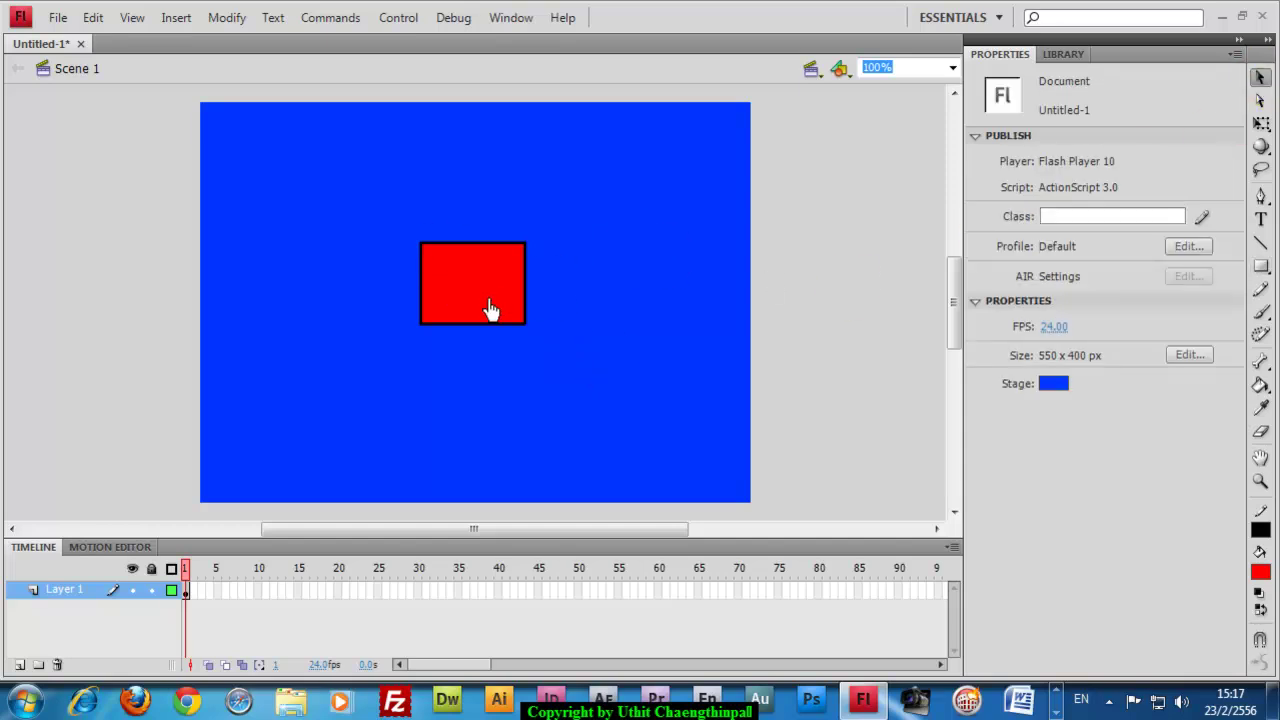
drag(376, 197, 618, 382)
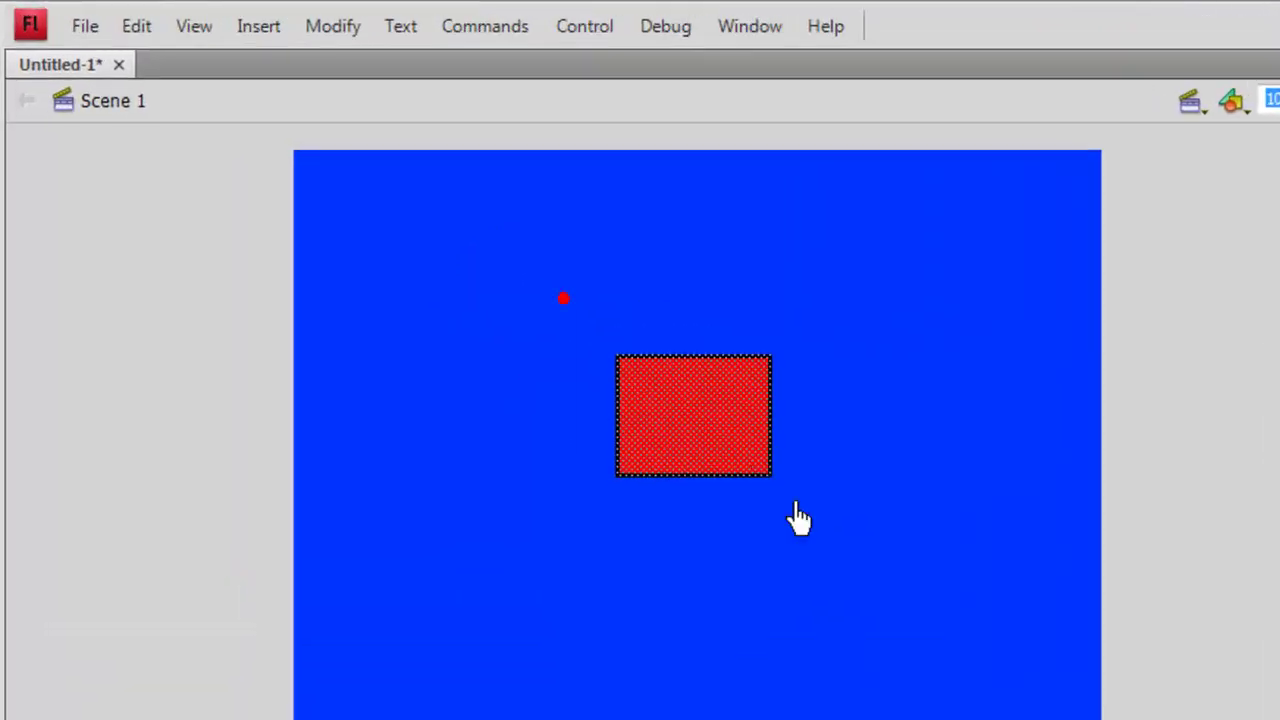
click(334, 27)
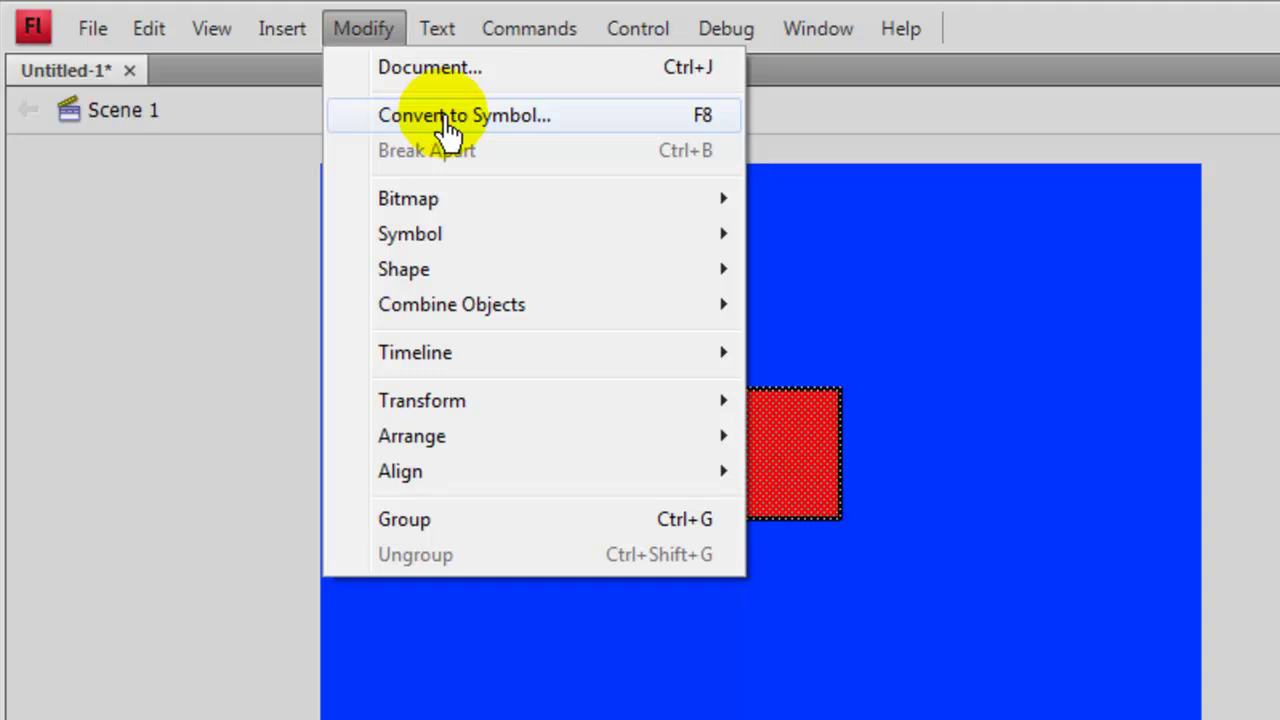
click(610, 128)
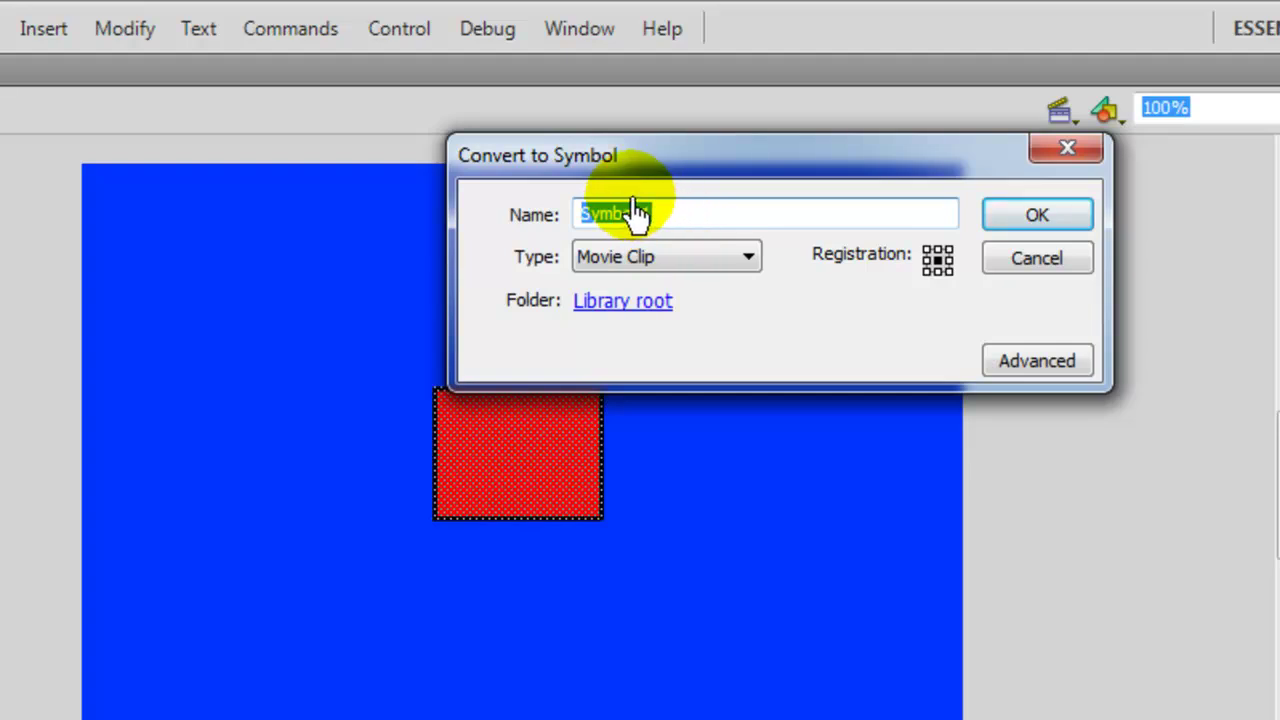
text(box)
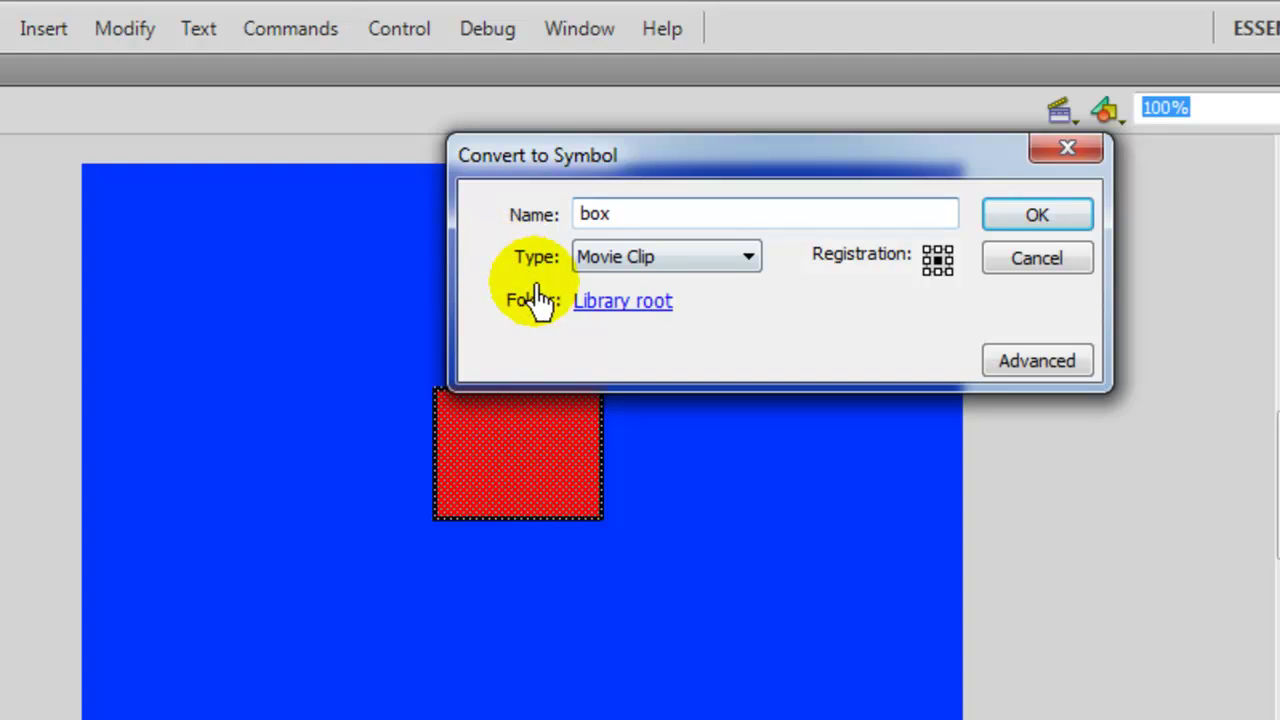
click(632, 264)
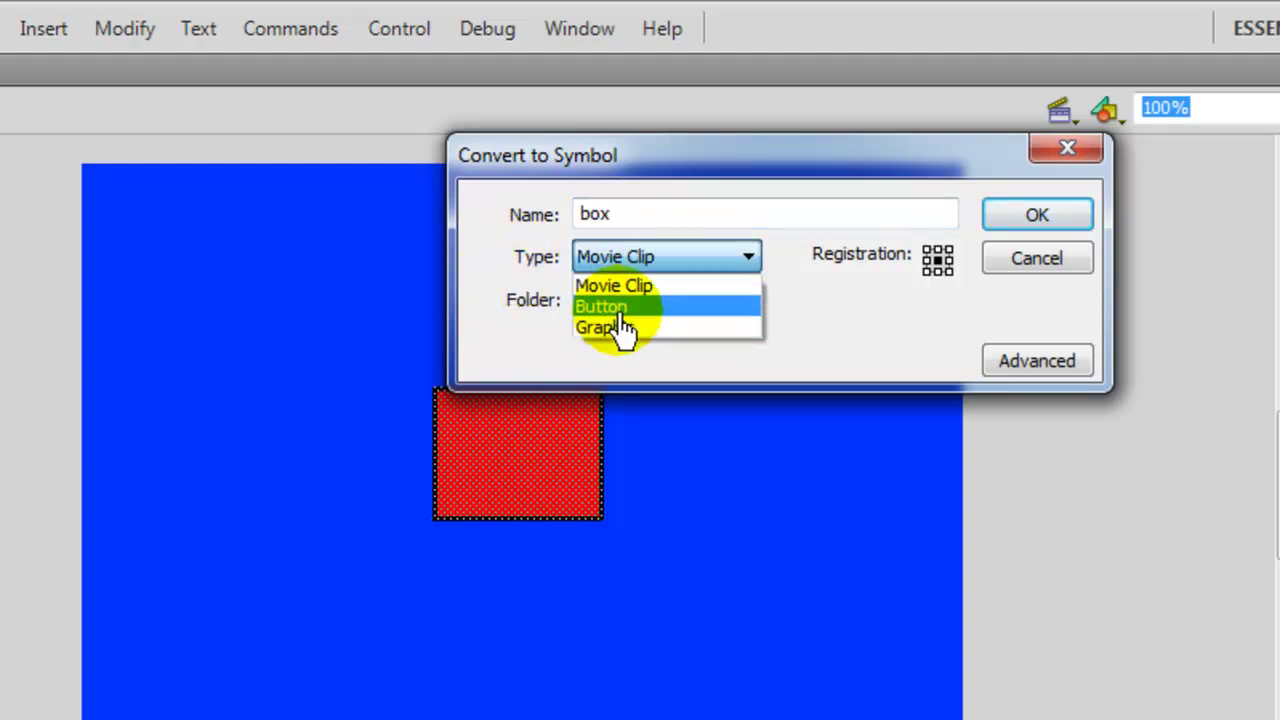
click(628, 287)
click(1037, 215)
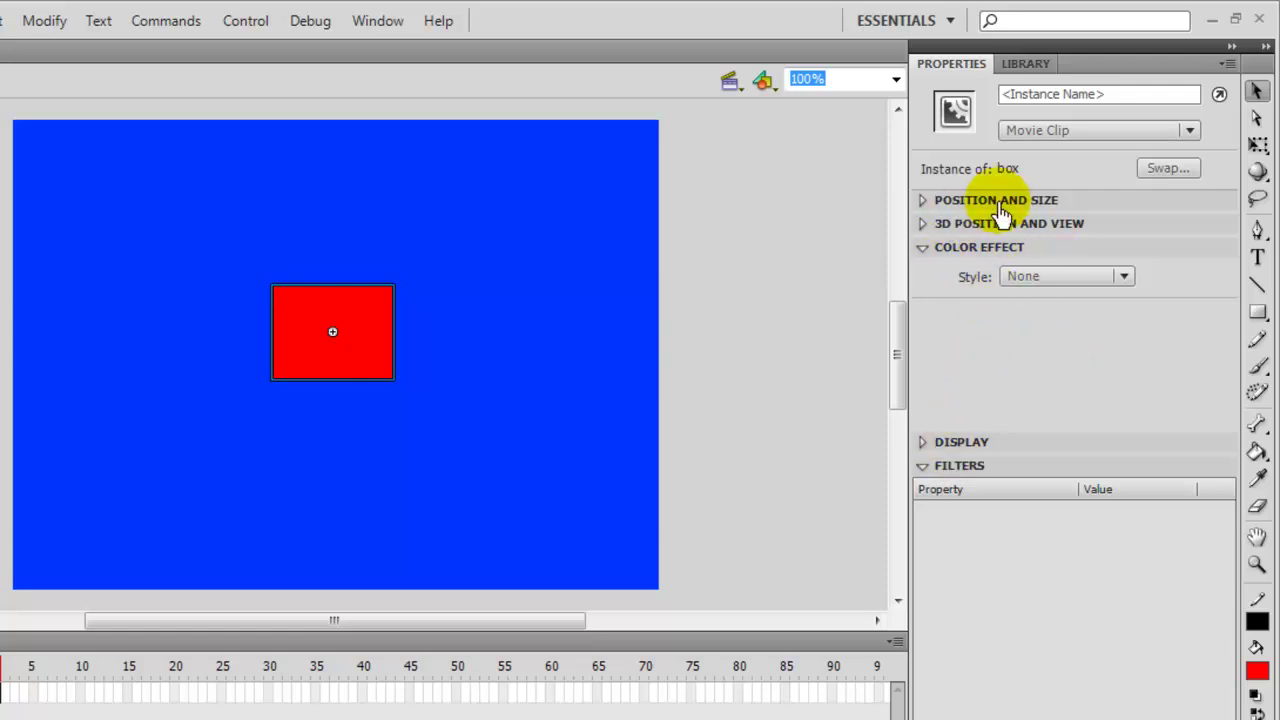
- Apply the Brightness color effect to the box instance, leaving brightness at 0%
click(449, 370)
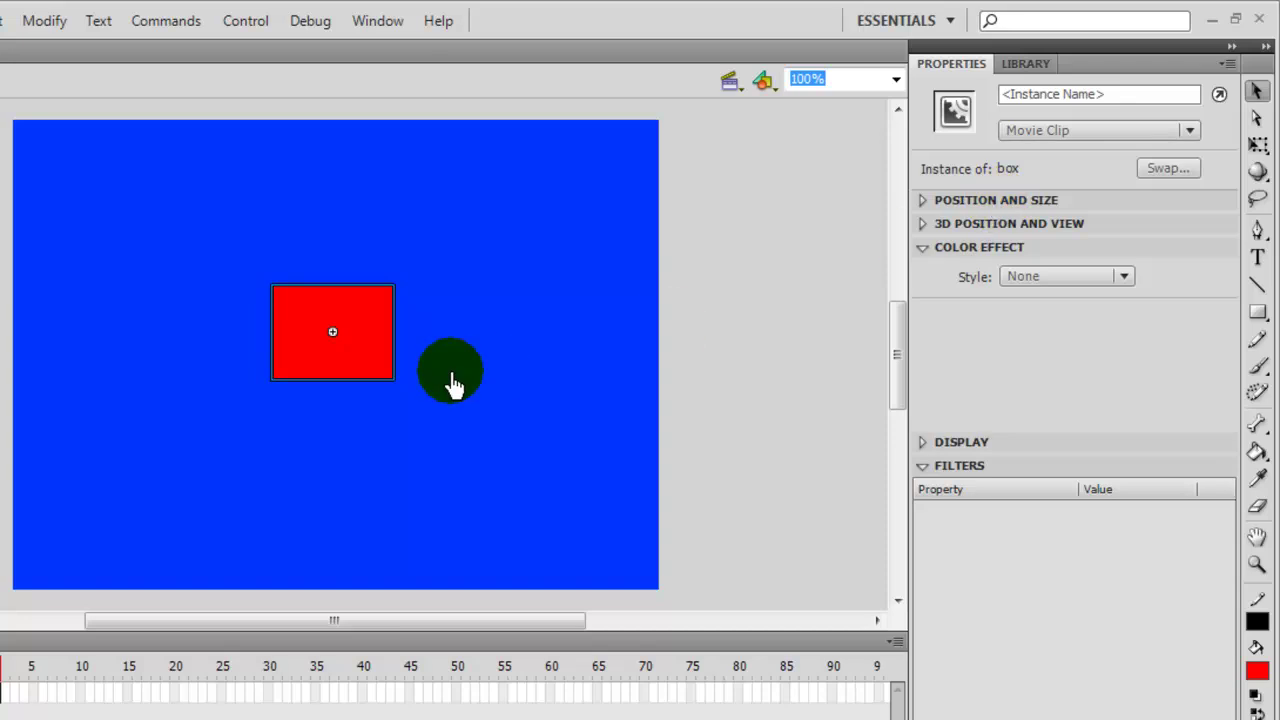
click(362, 355)
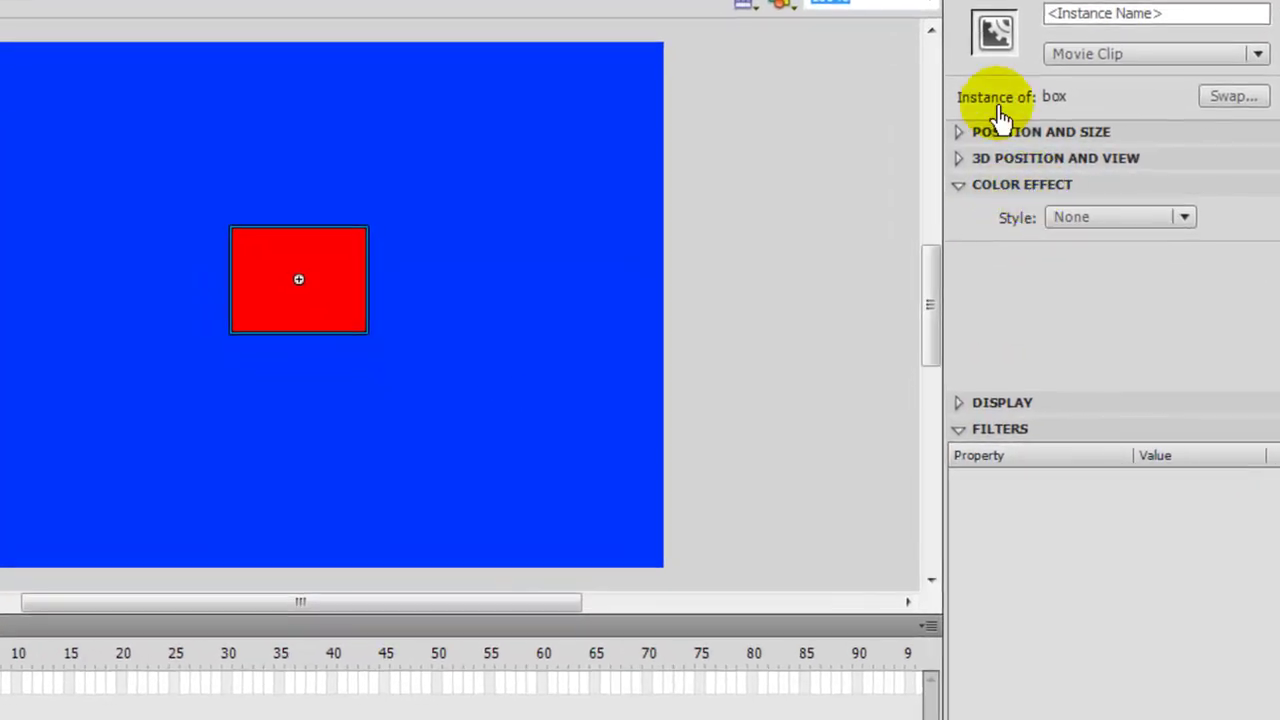
click(1025, 186)
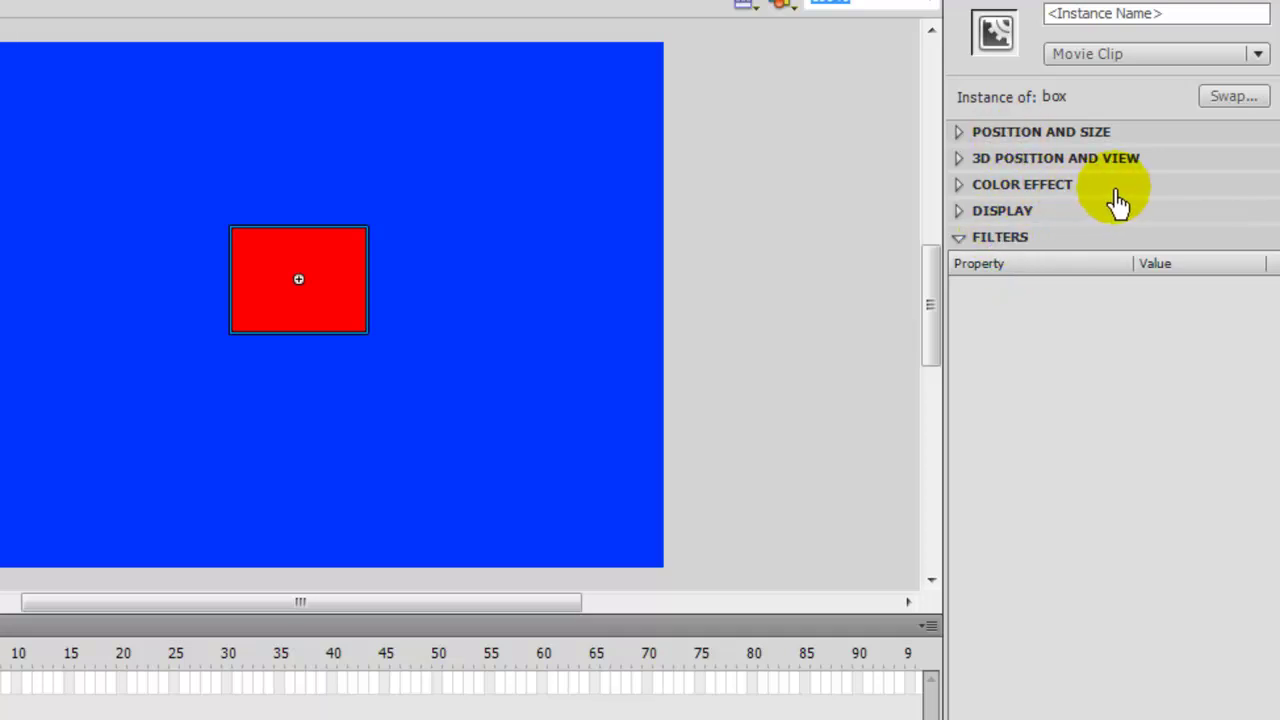
click(1056, 190)
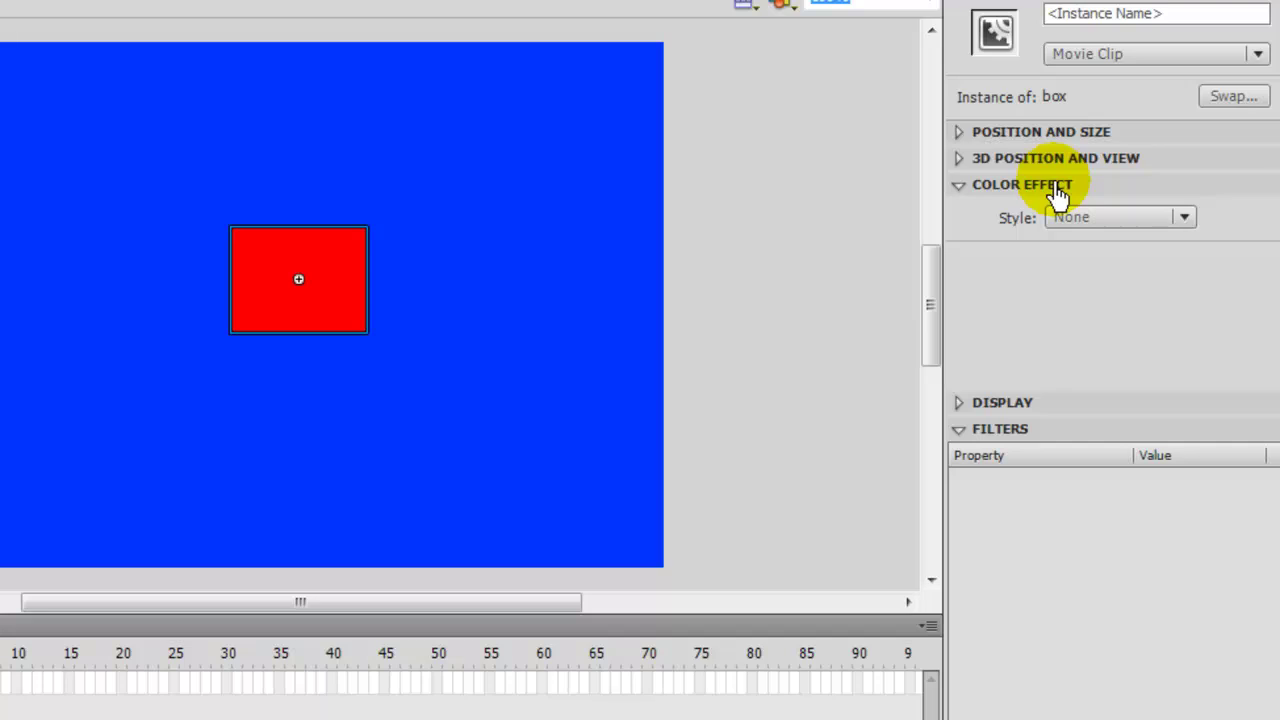
click(1082, 217)
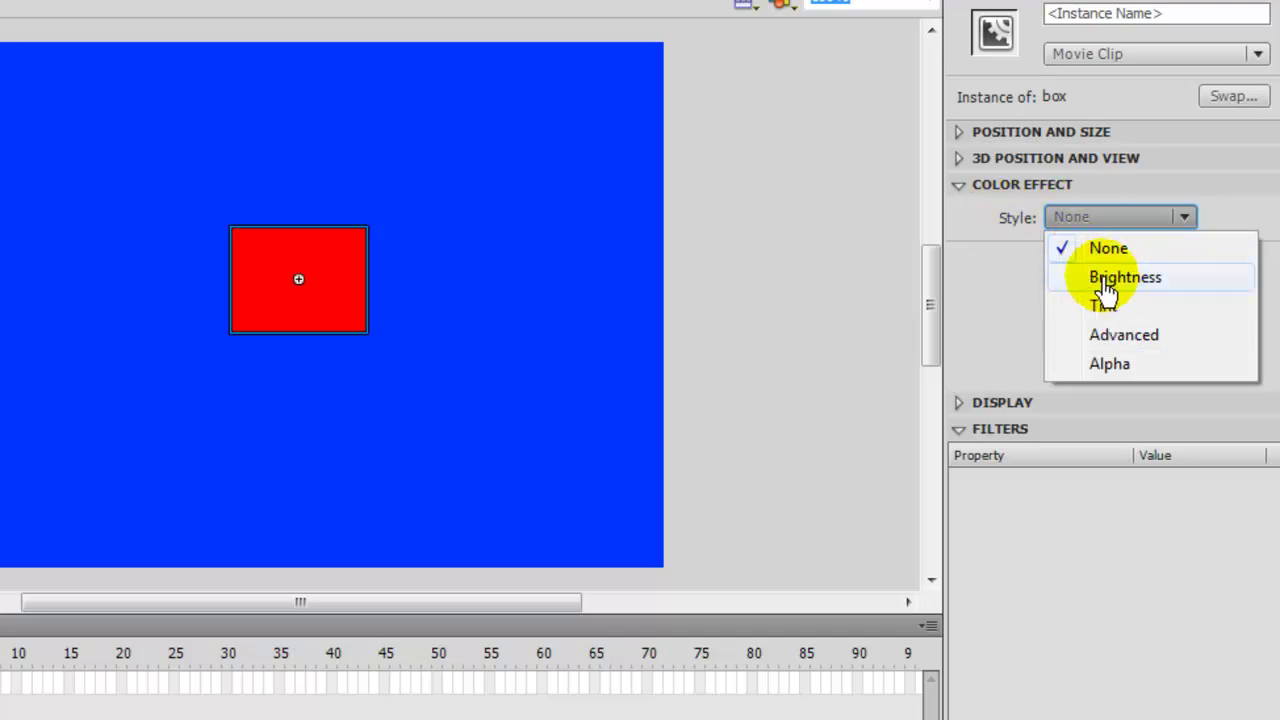
click(1114, 280)
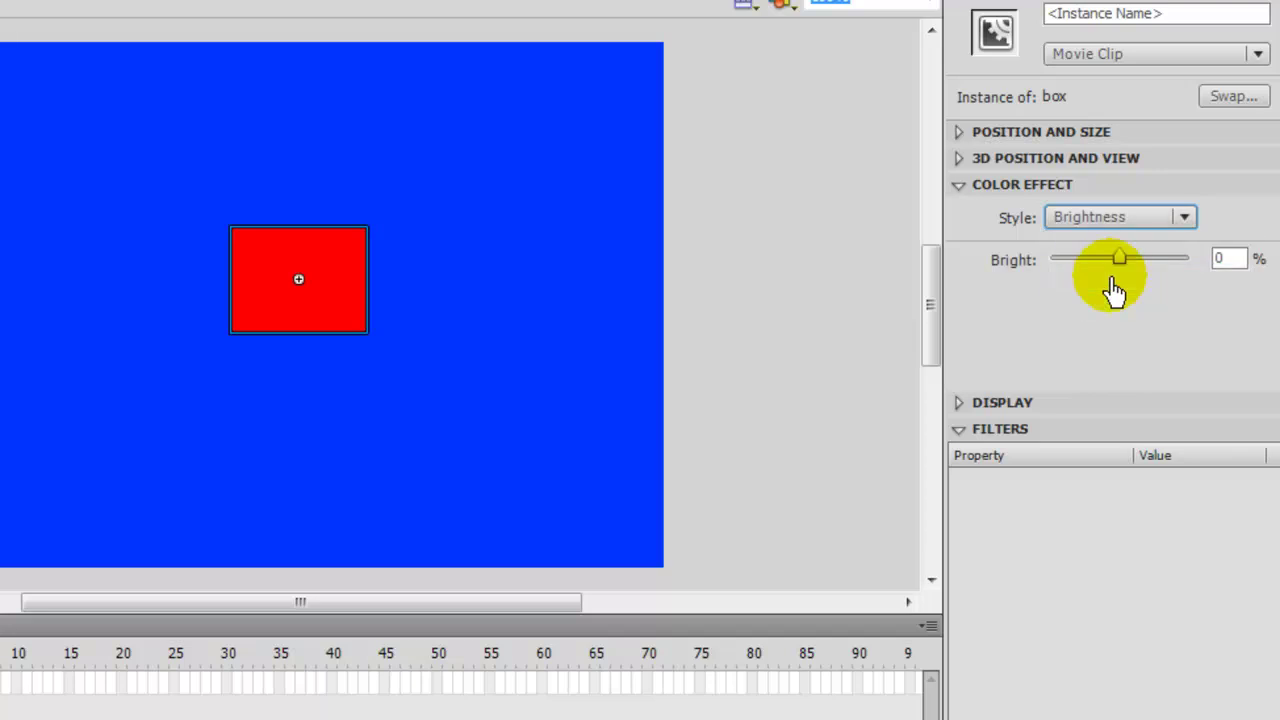
mouse_move(1121, 264)
mouse_down()
mouse_move(1050, 269)
mouse_move(1192, 272)
mouse_move(1120, 268)
mouse_up()
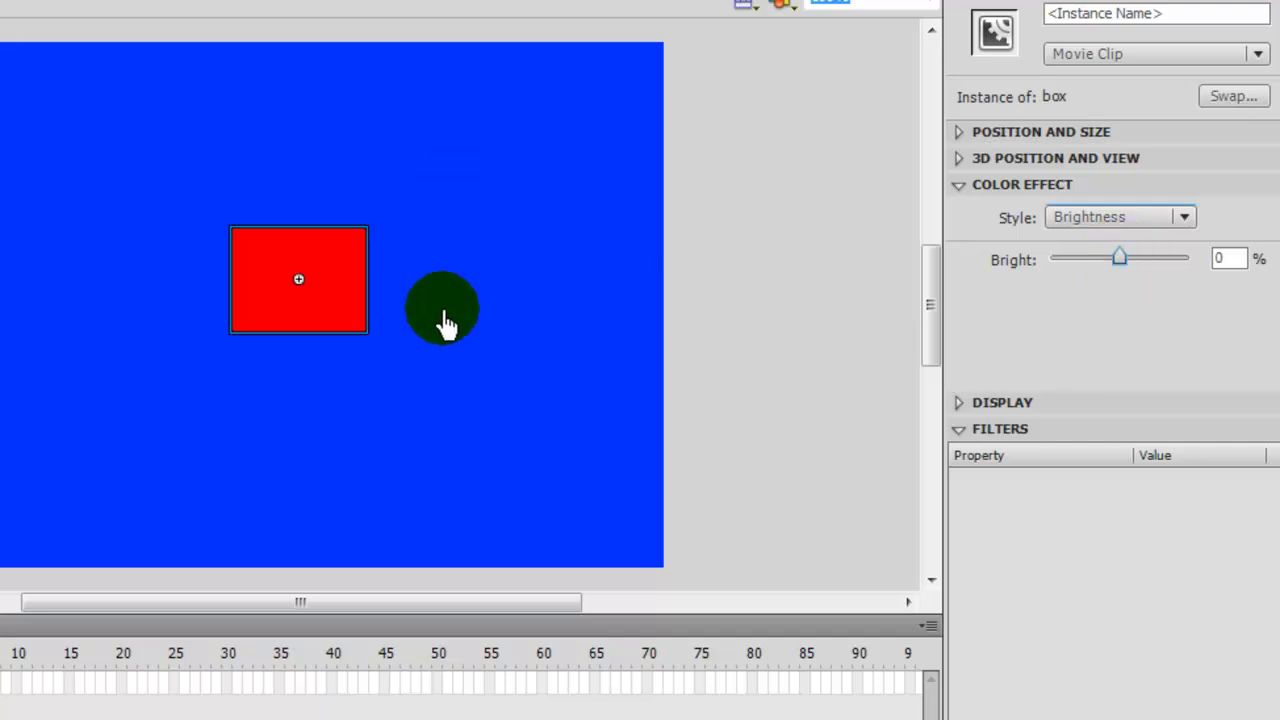
- Change the box instance's color effect to Tint with the green tint color #009900
click(1182, 217)
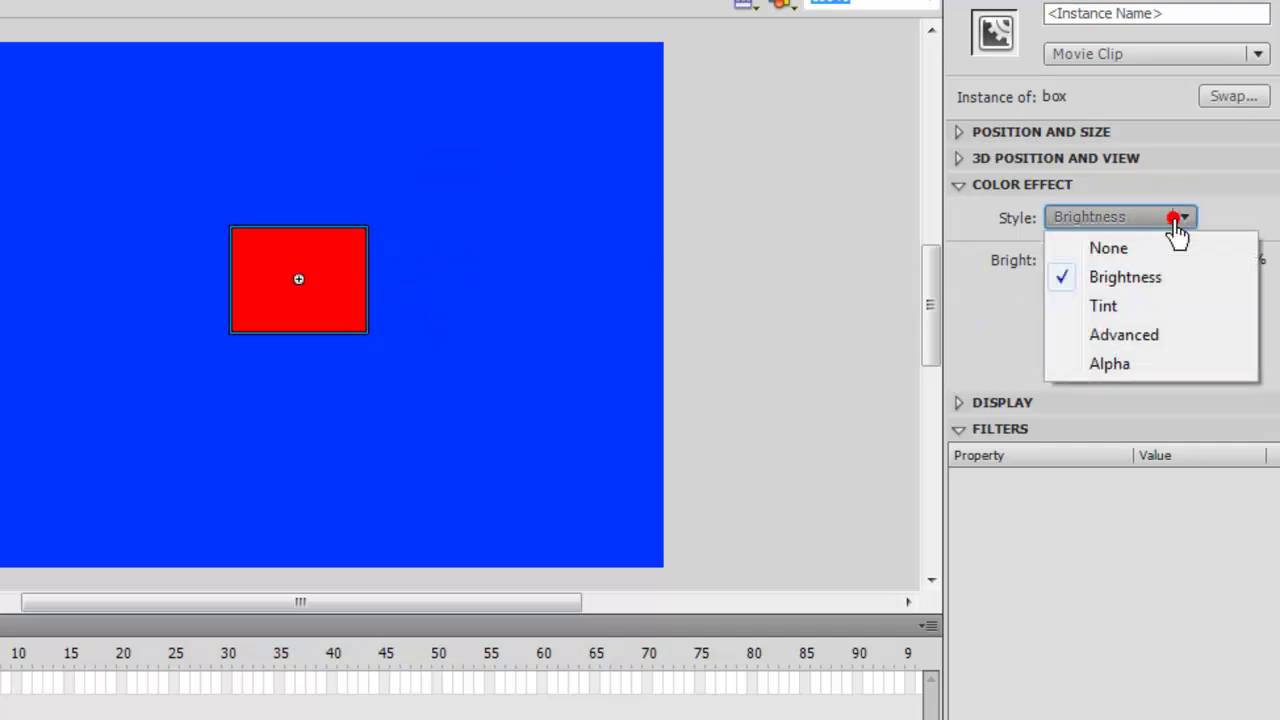
click(1103, 310)
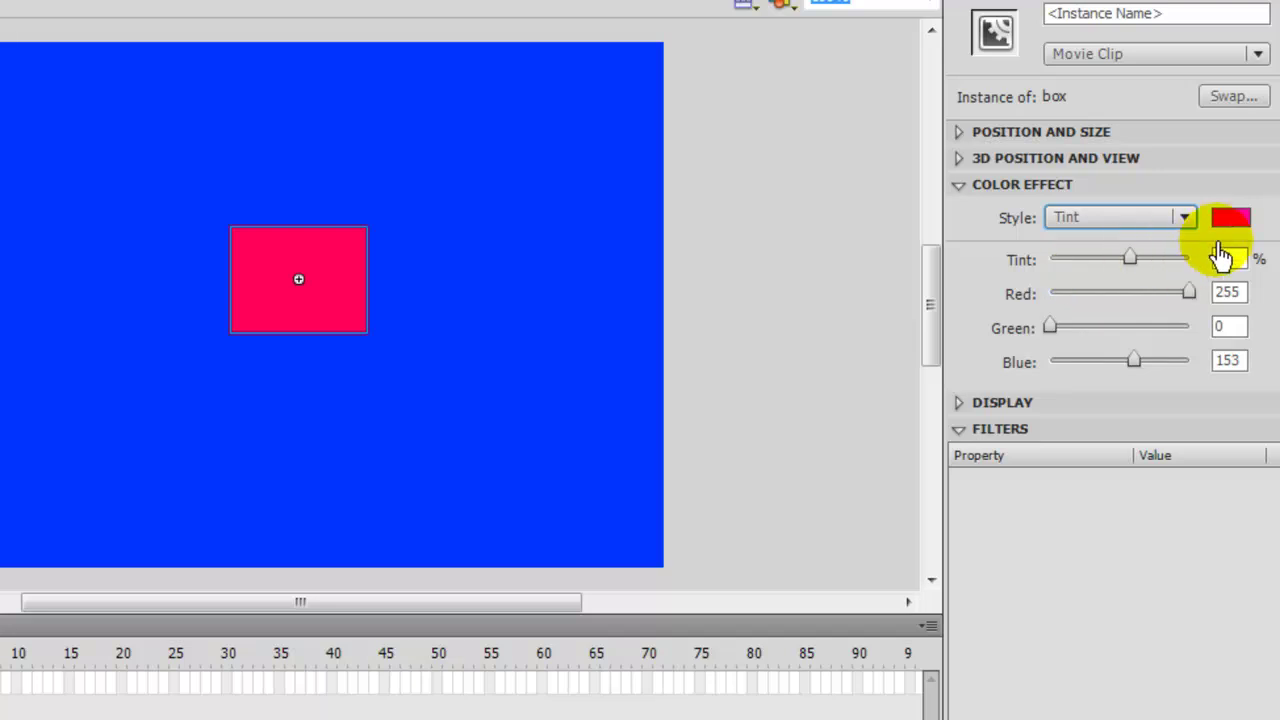
click(1230, 220)
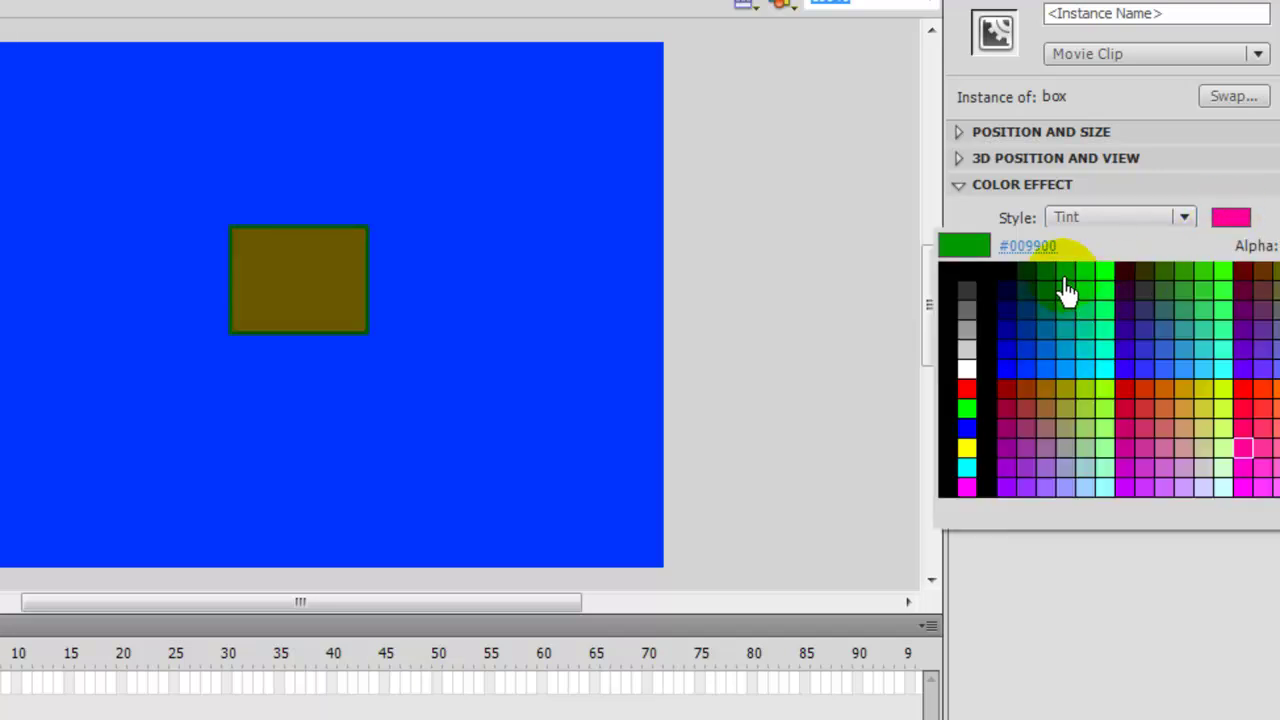
click(1066, 290)
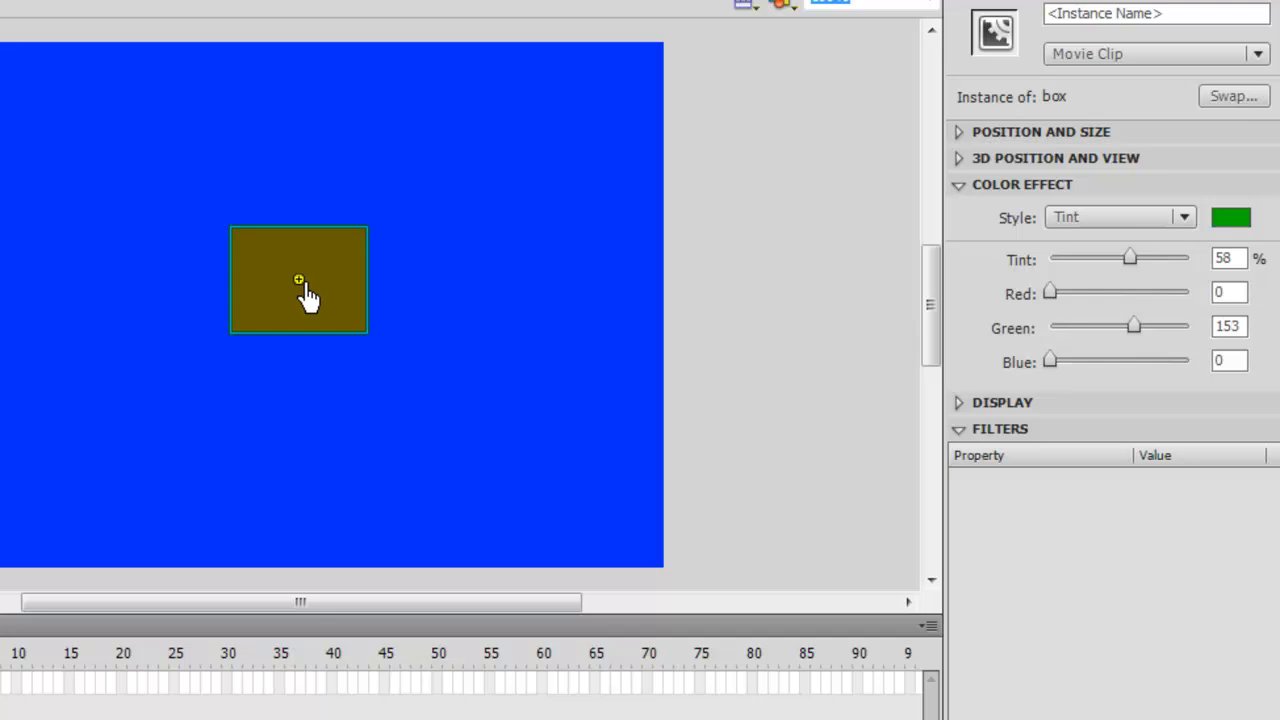
- Change the tint color to a muted red, with tint amount 61% and its red component 184
click(1230, 217)
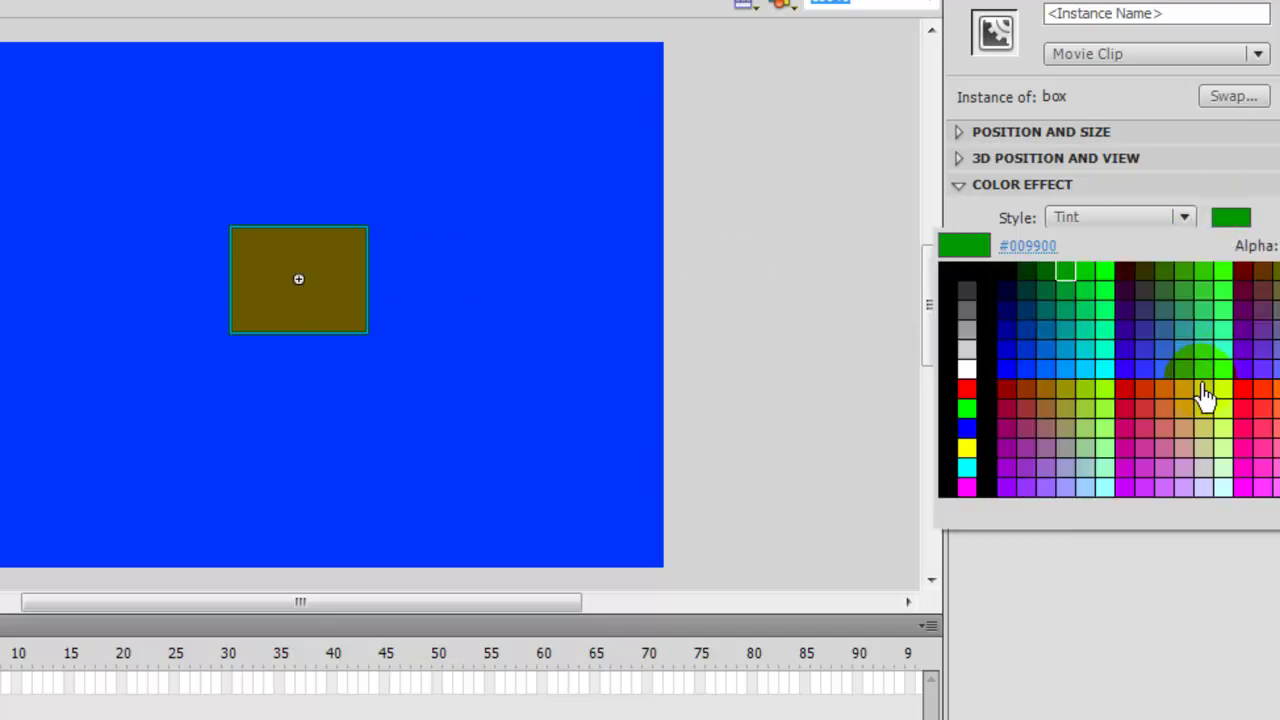
click(1143, 411)
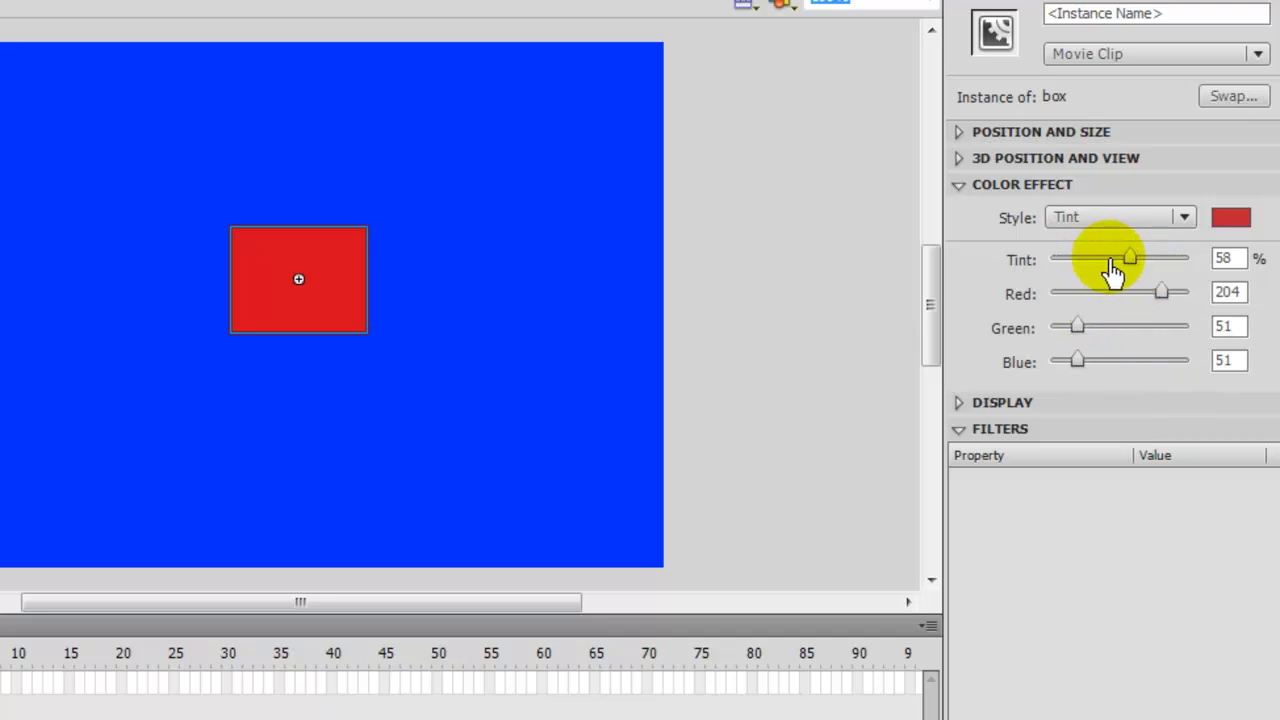
mouse_move(1116, 258)
mouse_down()
mouse_move(1105, 258)
mouse_move(1152, 258)
mouse_move(1089, 262)
mouse_move(1134, 262)
mouse_up()
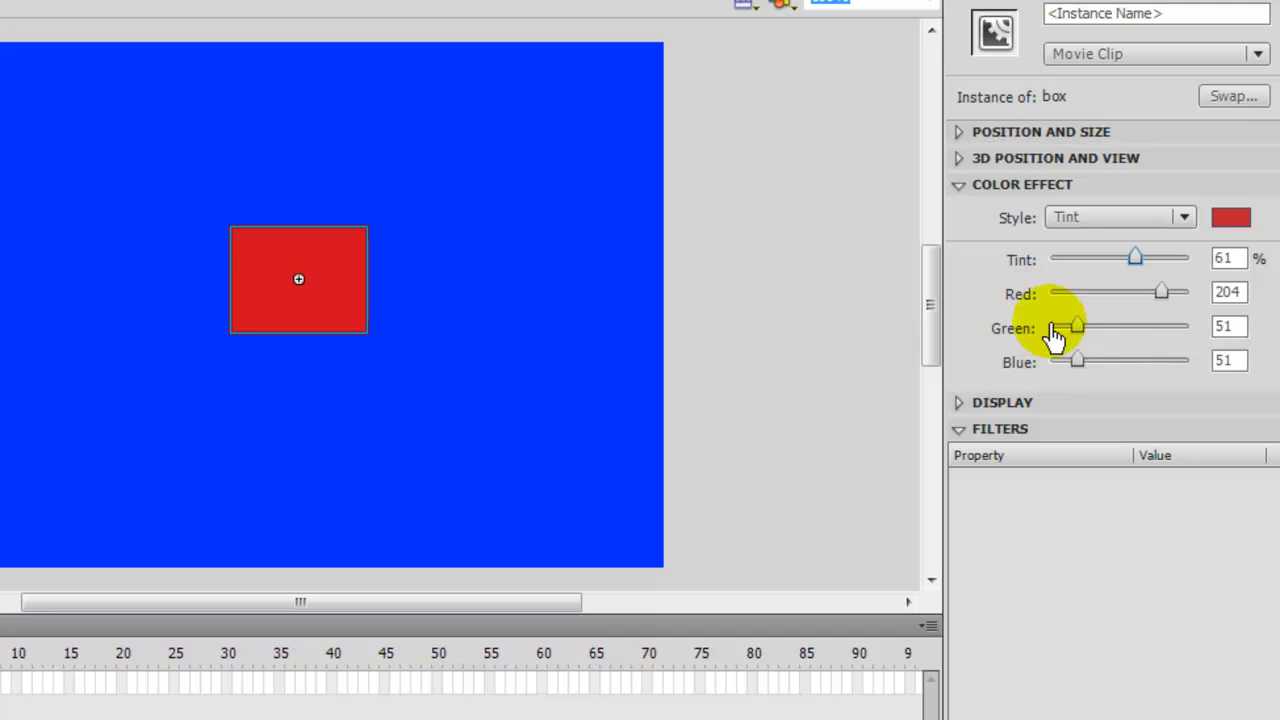
mouse_move(1161, 293)
mouse_down()
mouse_move(1106, 303)
mouse_move(1172, 306)
mouse_move(1151, 306)
mouse_up()
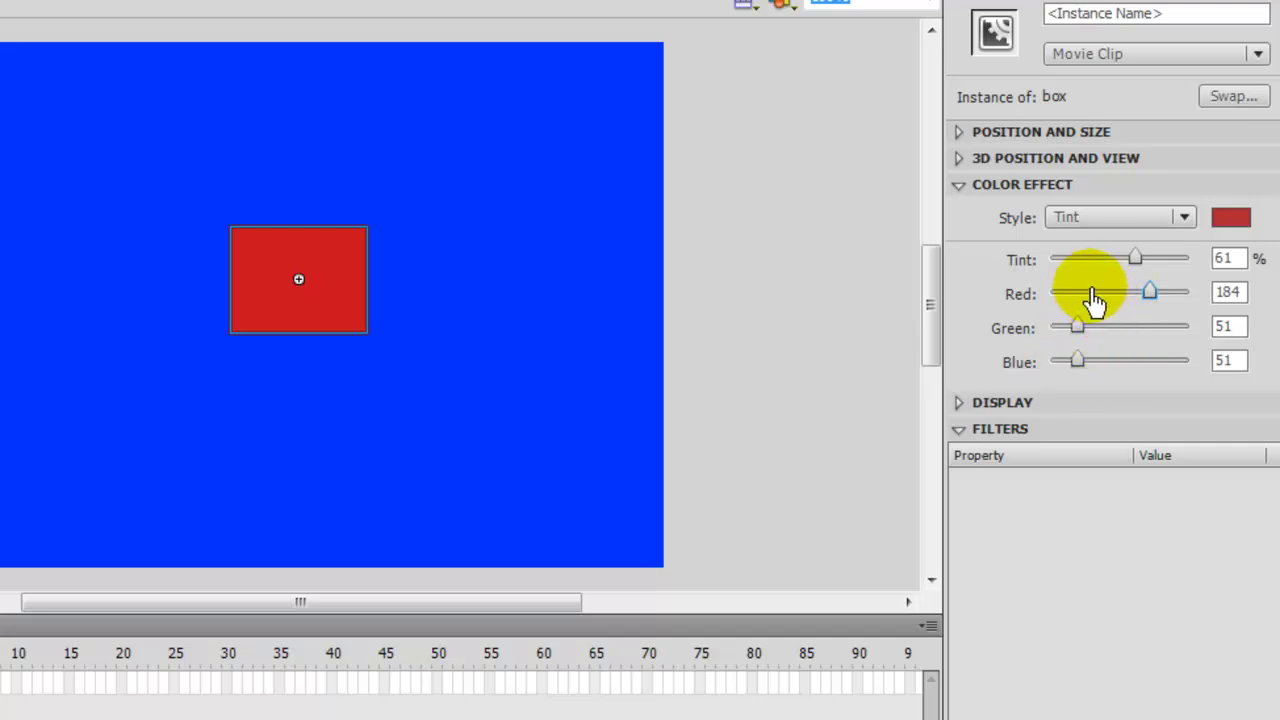
- Switch the box instance's color effect to Alpha, try 100%, and set it to 42%
click(1107, 216)
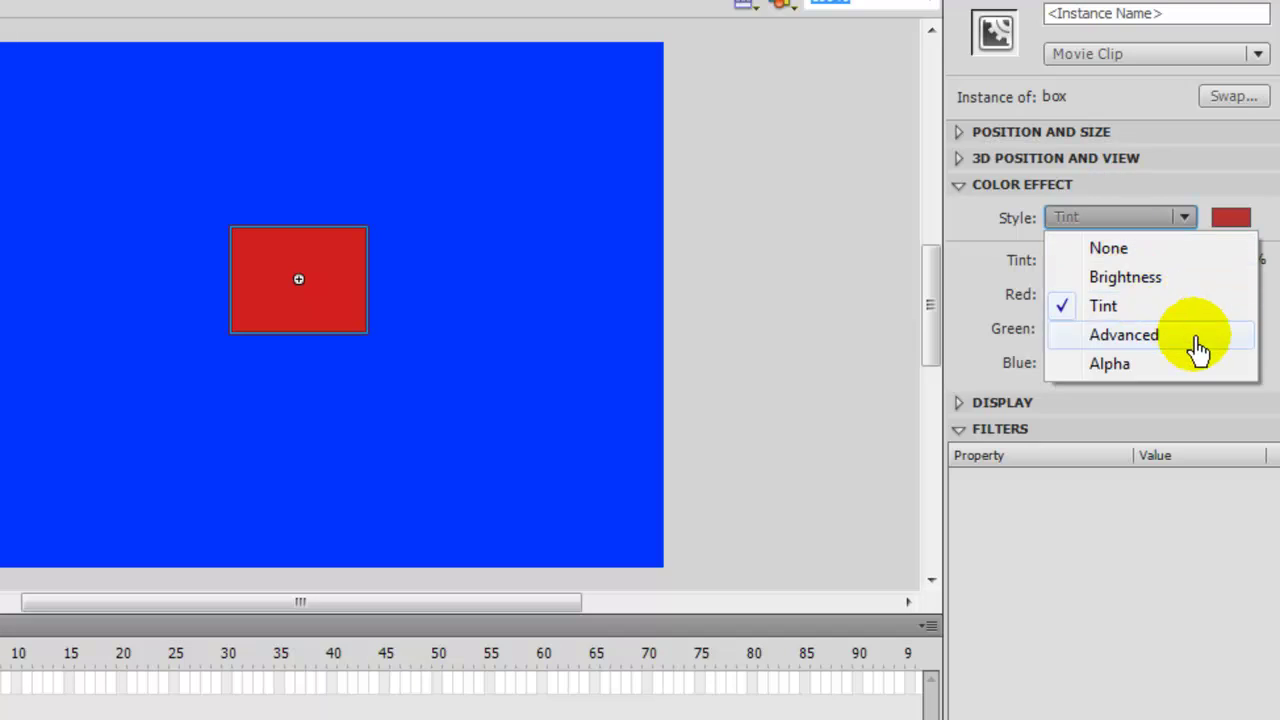
click(1105, 365)
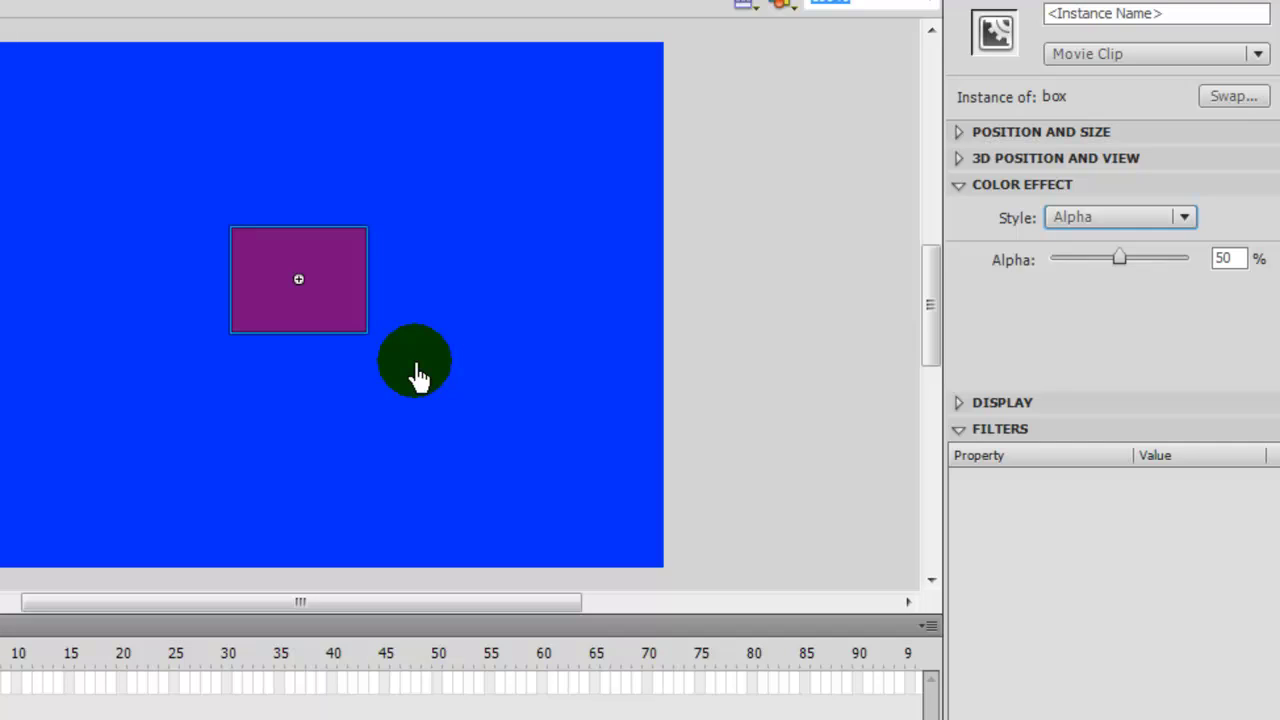
click(307, 311)
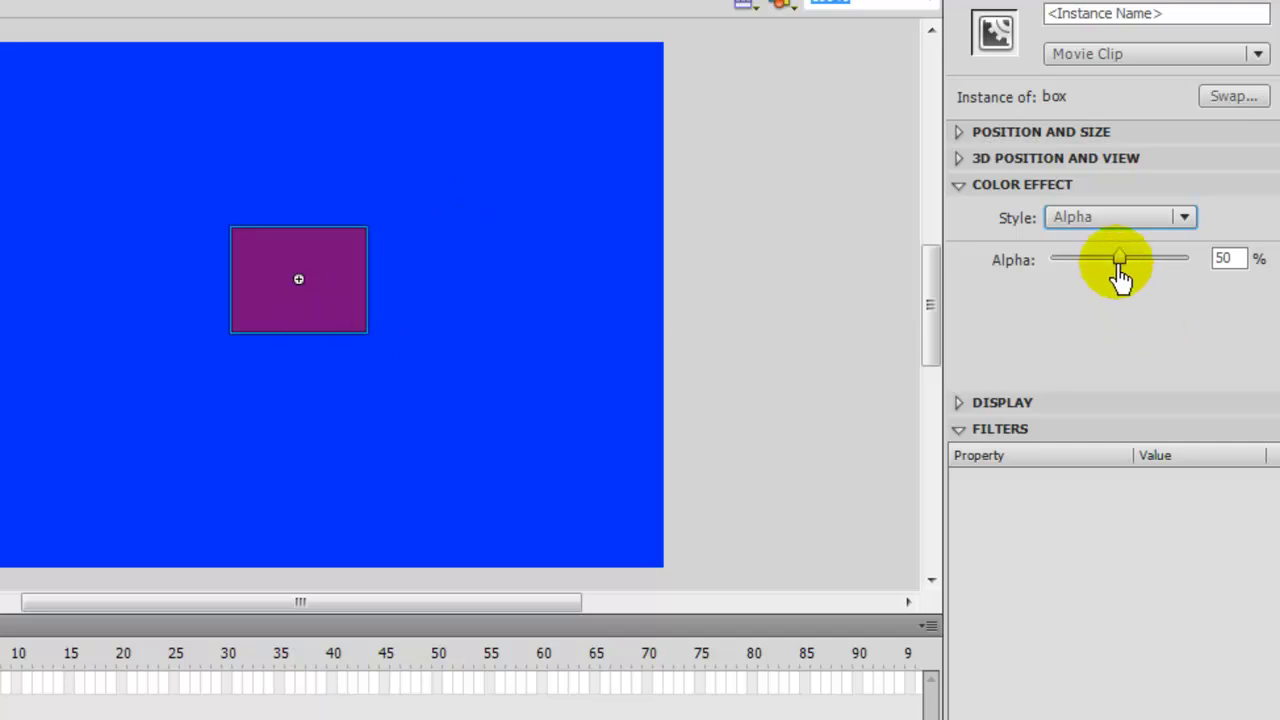
drag(1125, 270, 1192, 270)
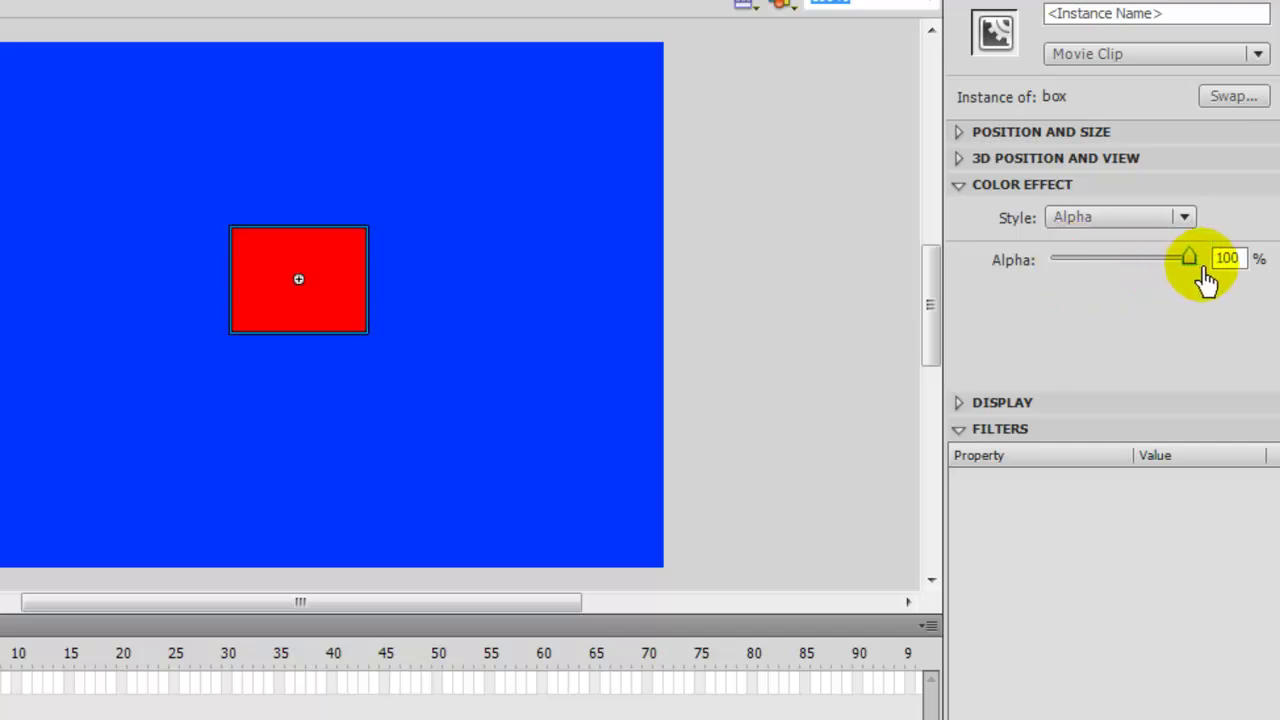
click(381, 330)
click(311, 307)
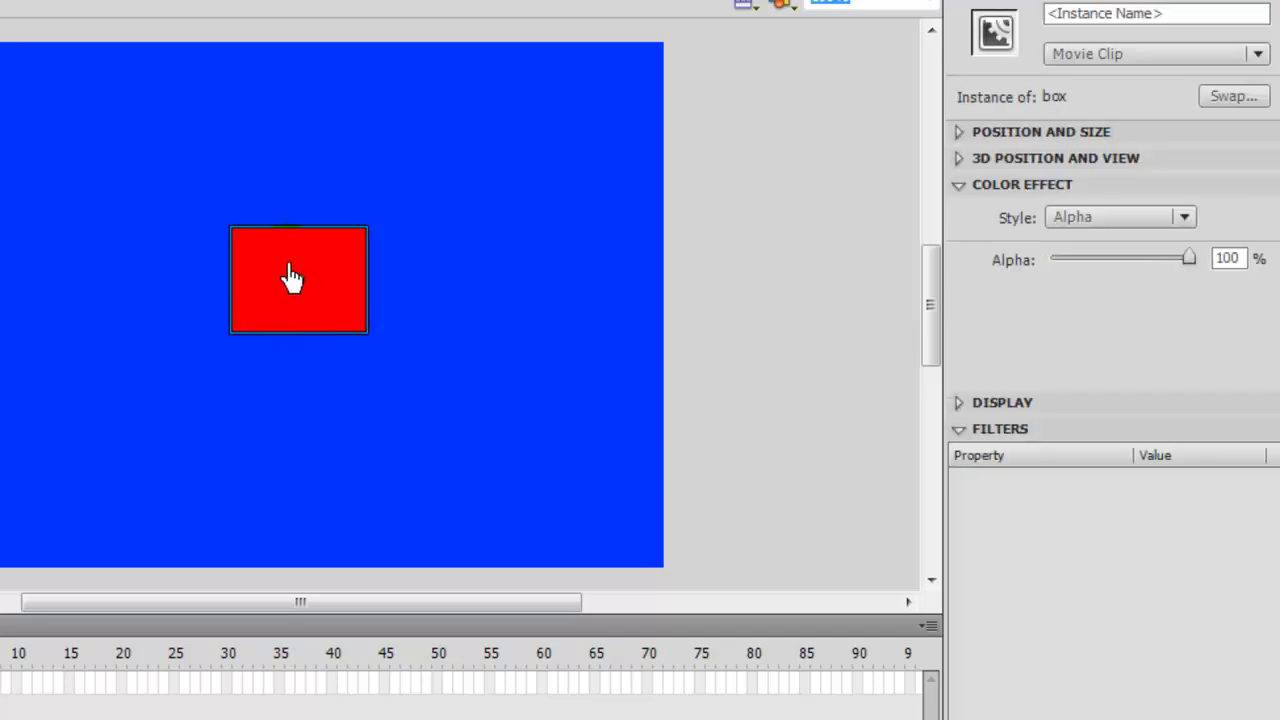
drag(1184, 262, 1109, 280)
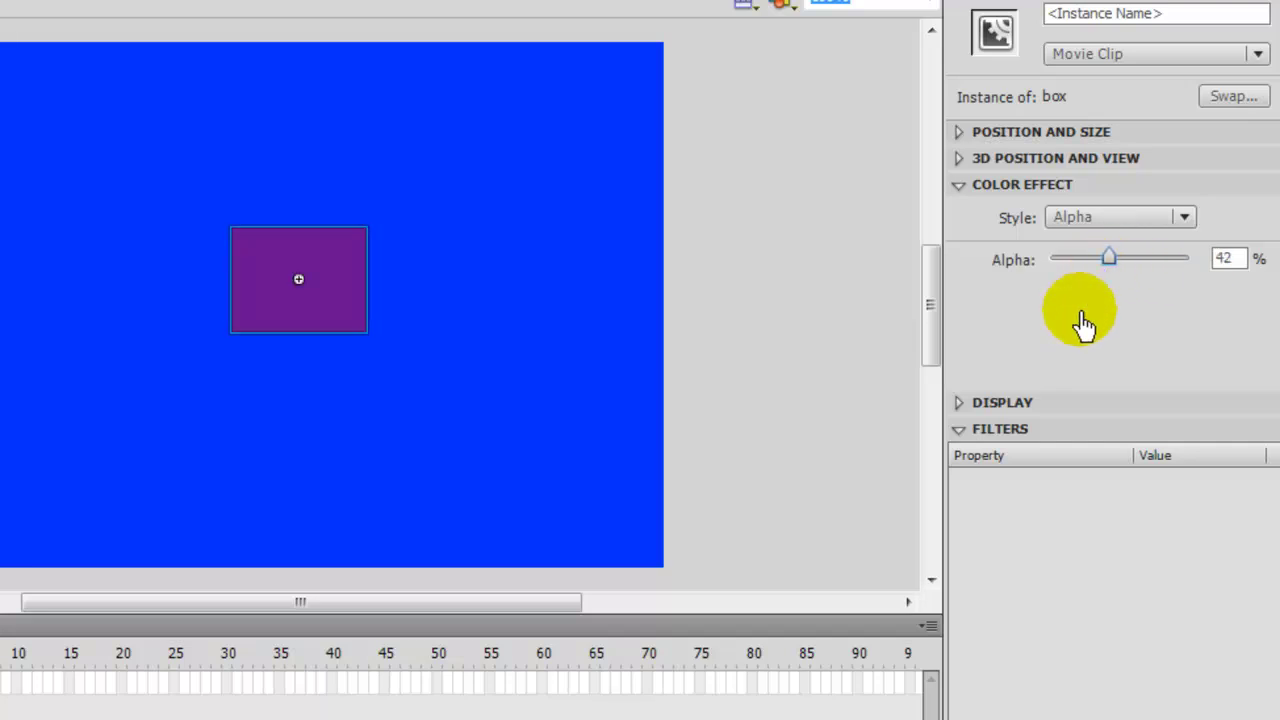
- Switch the box instance's color effect to Advanced with alpha 100%, green 88%, blue 51%, alpha offset 8 and red offset 19
click(1115, 222)
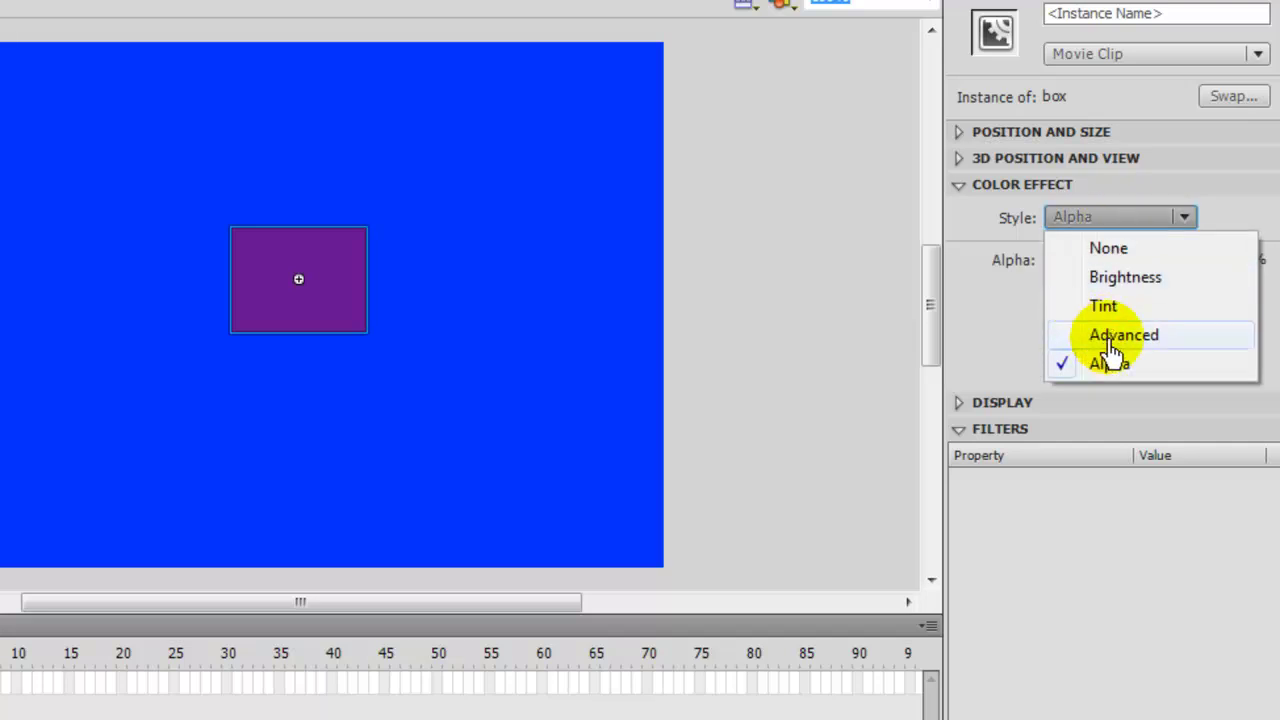
click(1112, 338)
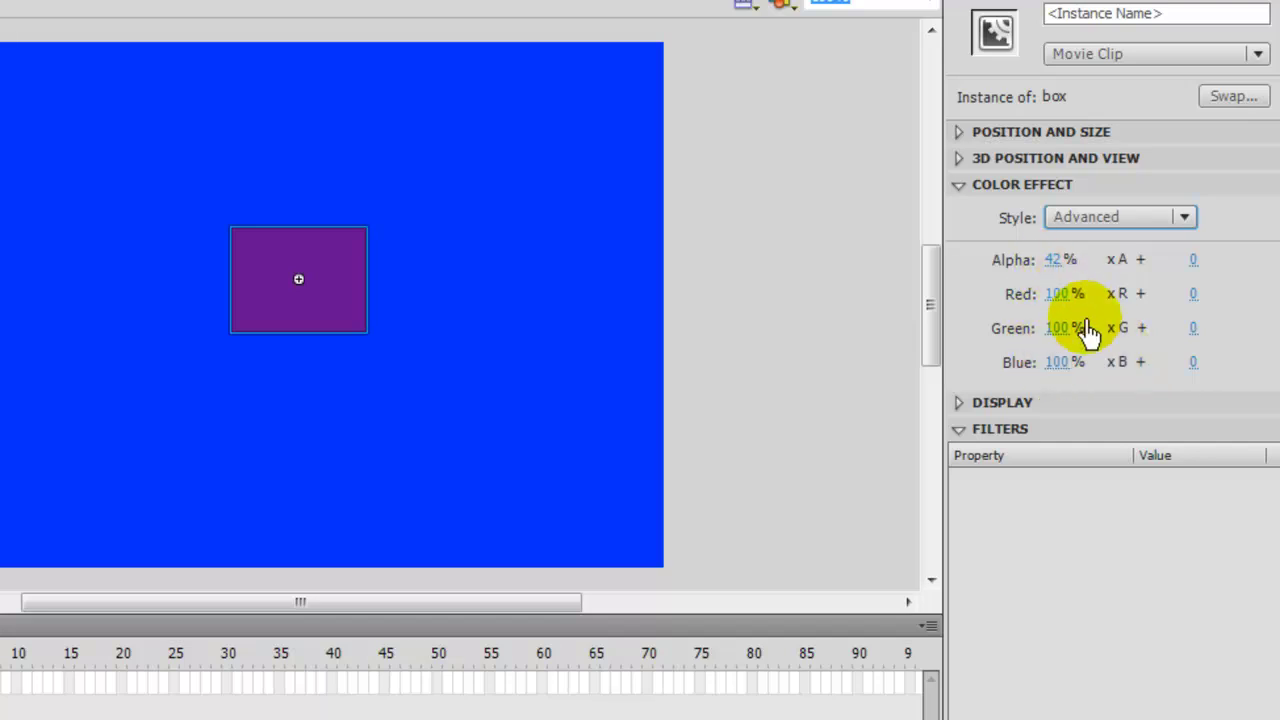
drag(1058, 268, 1157, 280)
drag(1058, 294, 1043, 371)
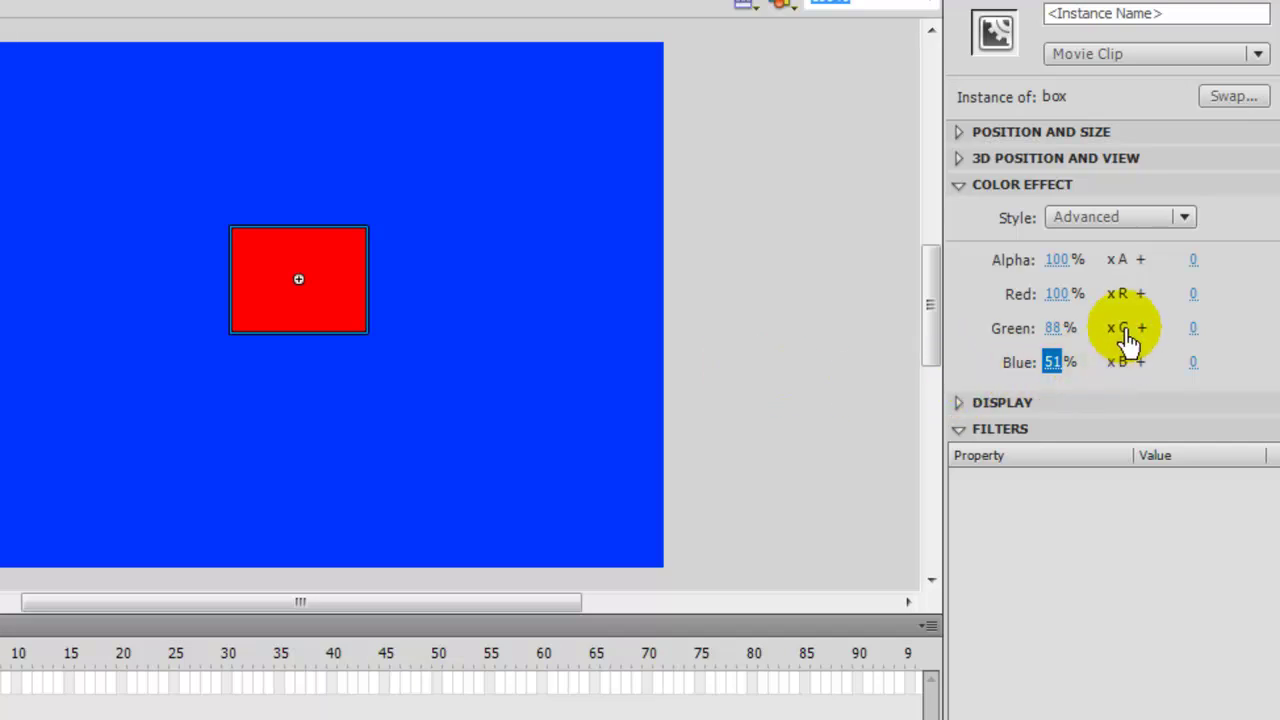
drag(1193, 264, 1200, 340)
click(1194, 333)
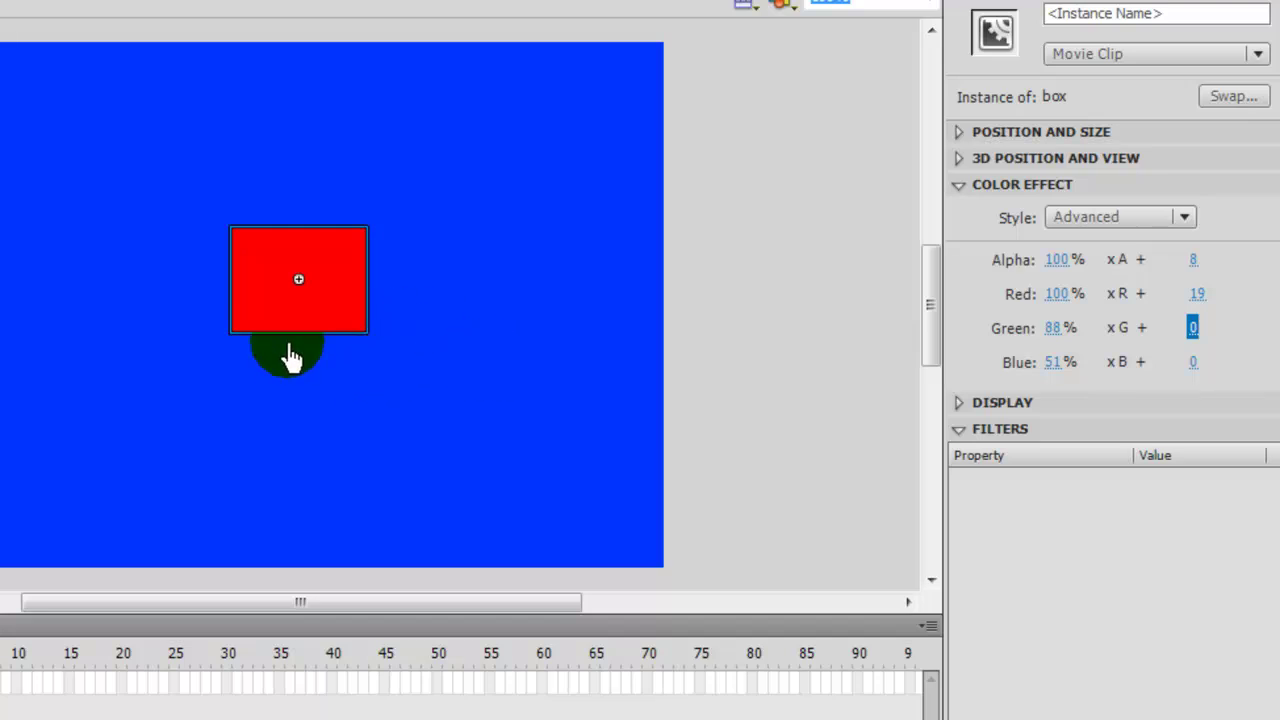
- Move the red box toward the stage's upper-right area and draw a yellow-filled rectangle below and left of it
drag(325, 320, 505, 215)
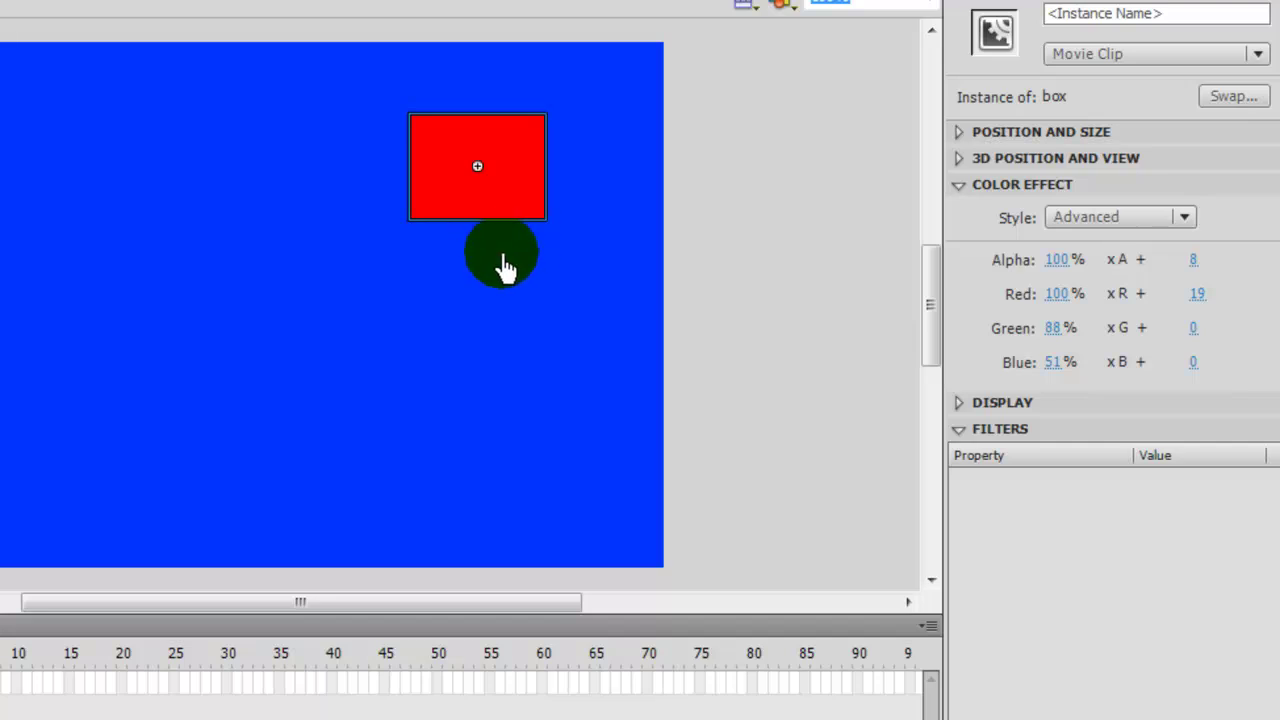
click(526, 256)
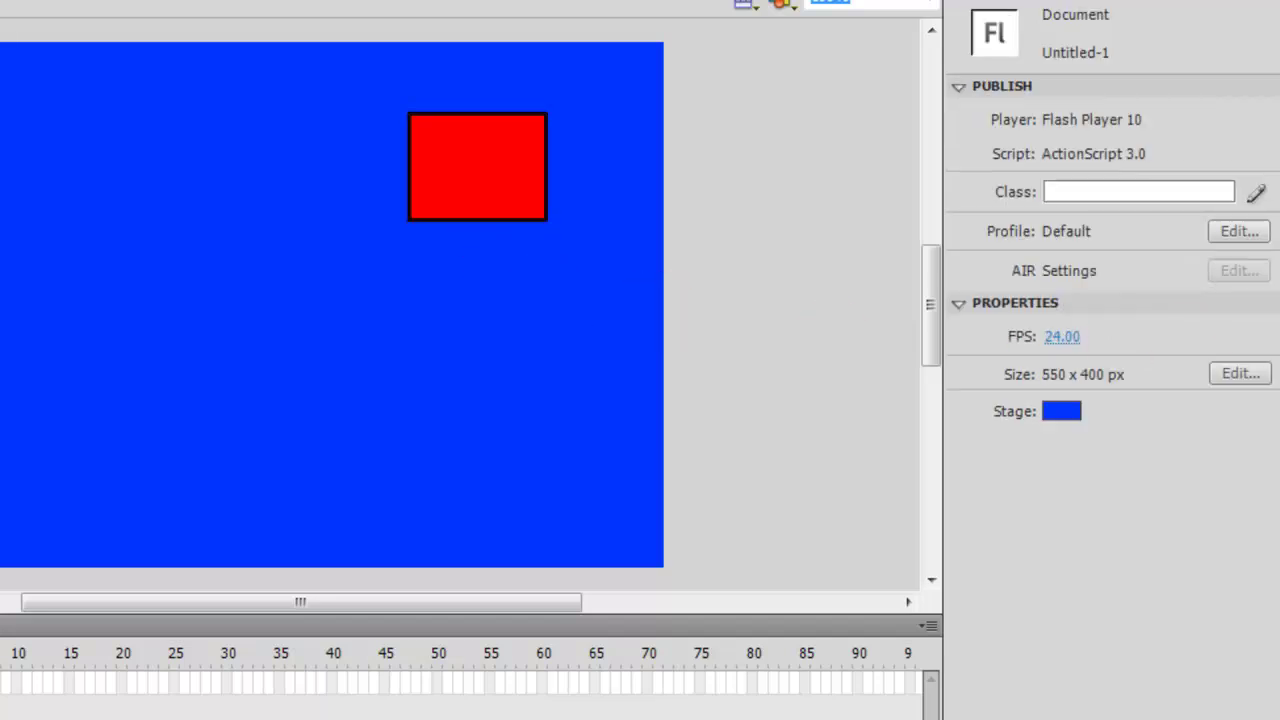
key(r)
click(1226, 122)
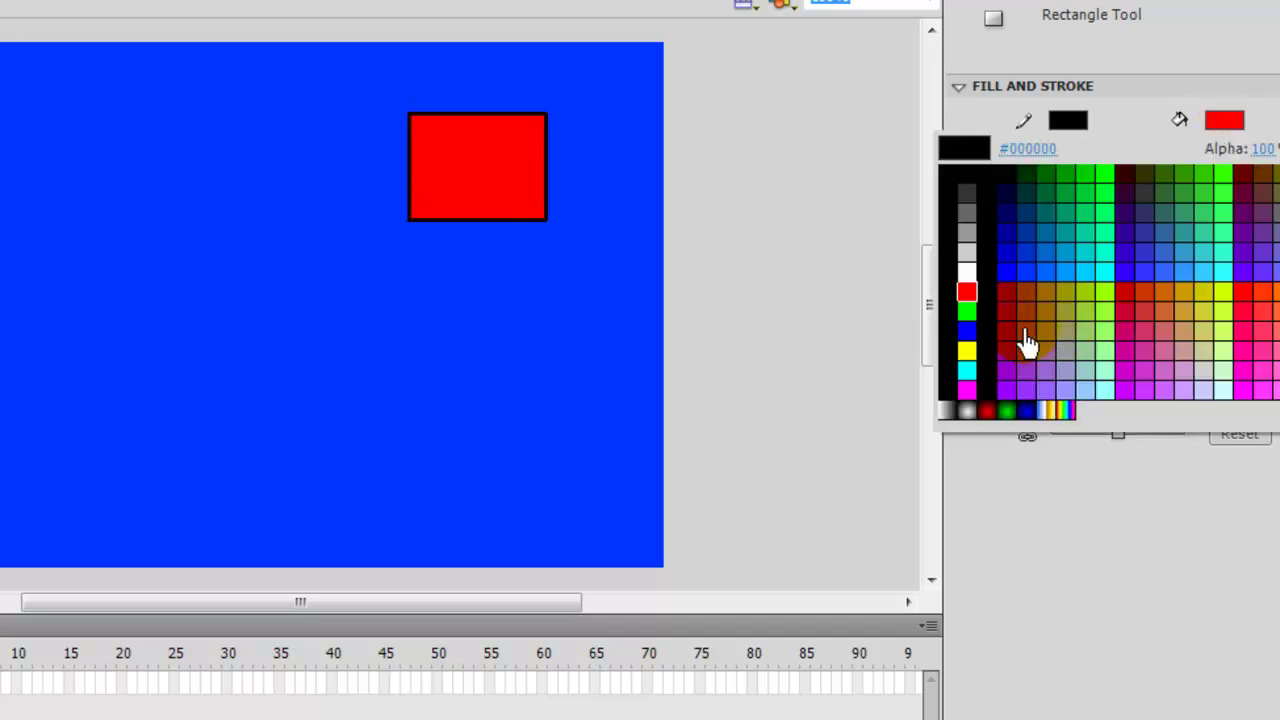
click(970, 354)
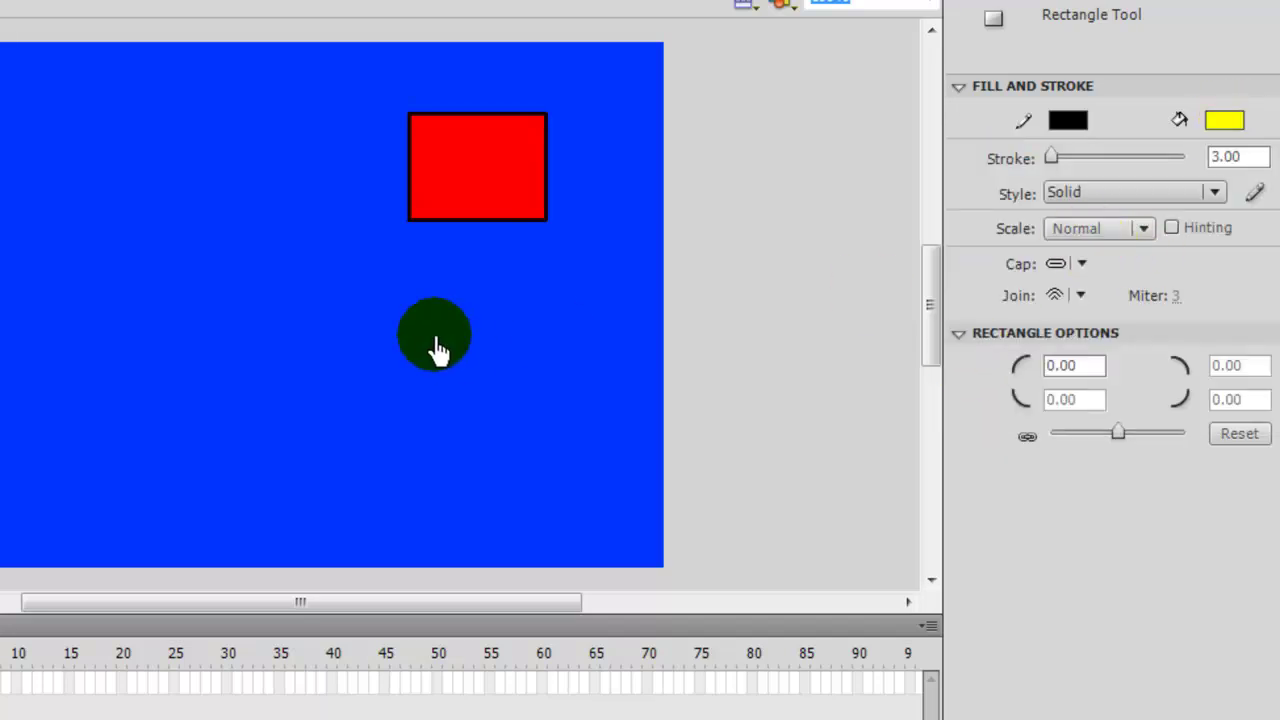
drag(238, 294, 444, 437)
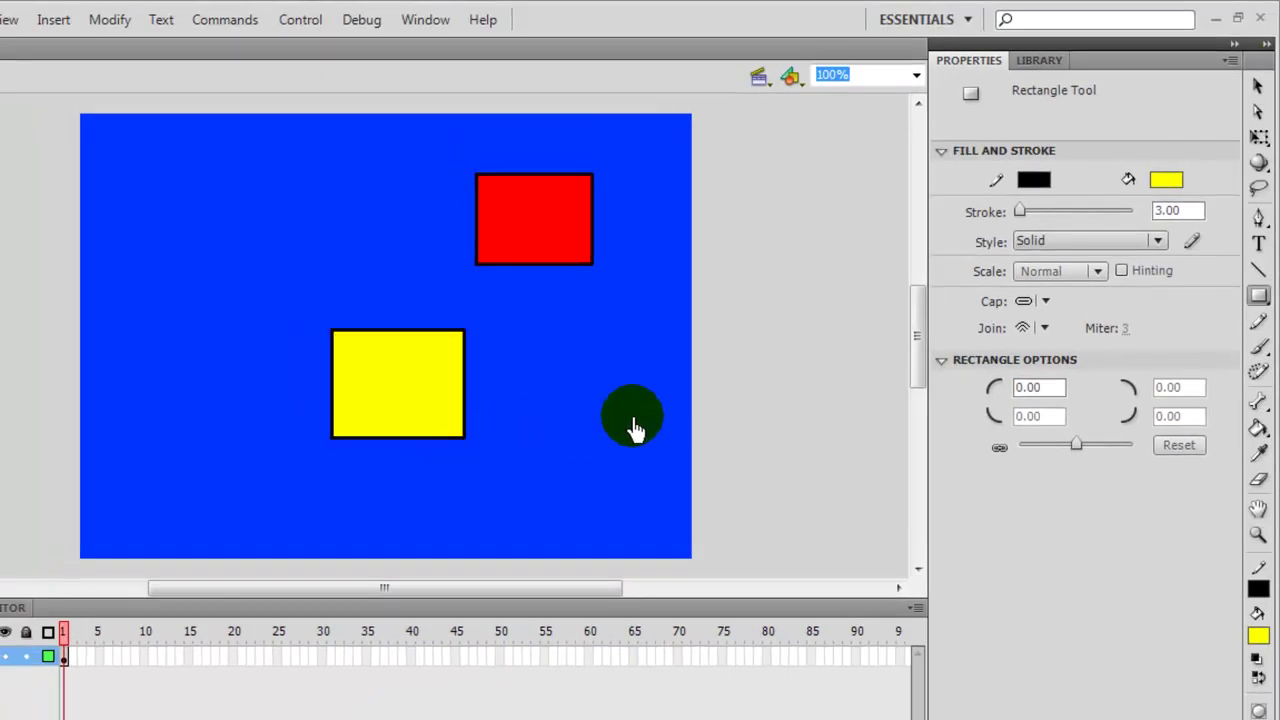
- Convert the whole yellow rectangle with its outline to a movie clip symbol named box2 and reposition it below and left of the red box
click(1262, 80)
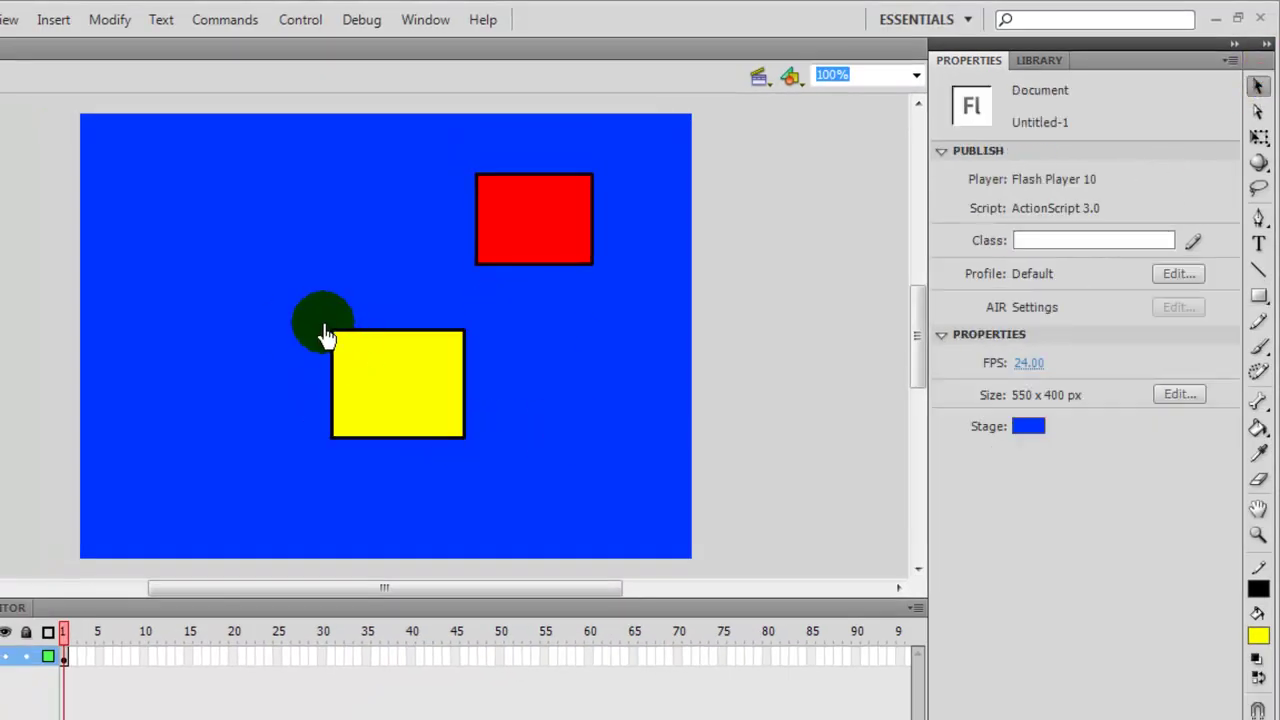
drag(308, 326, 506, 480)
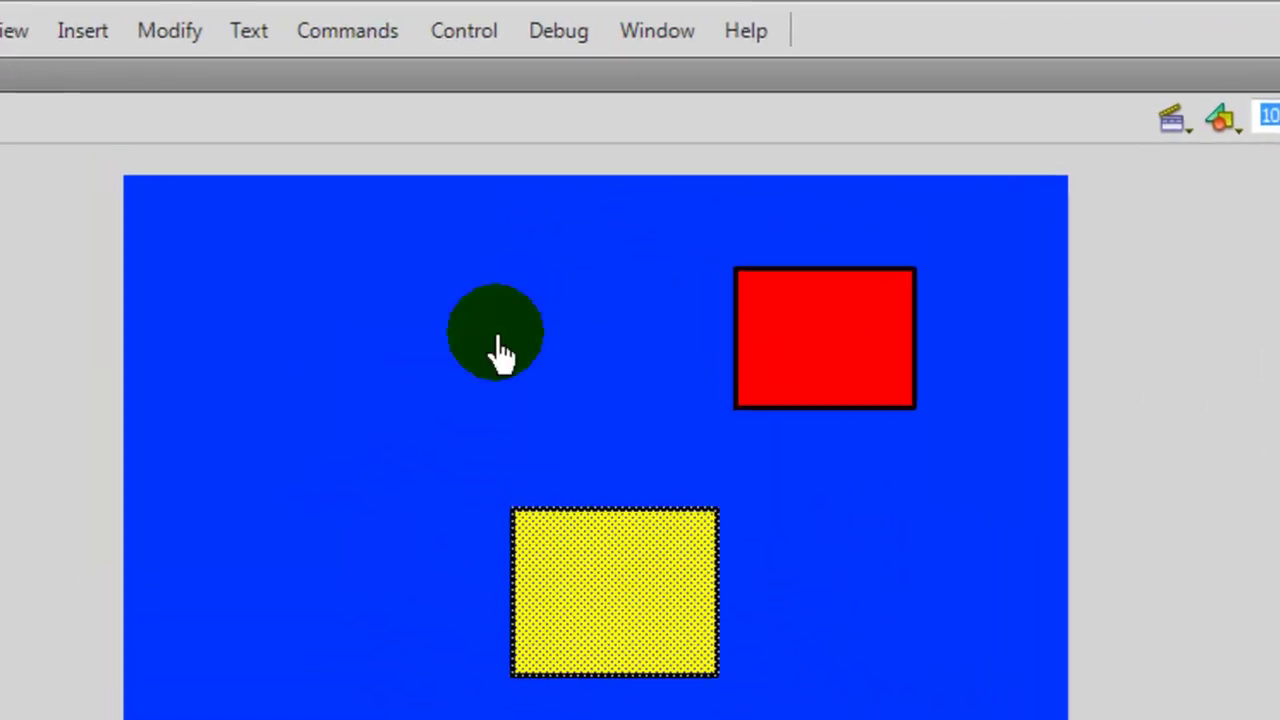
click(143, 31)
click(223, 124)
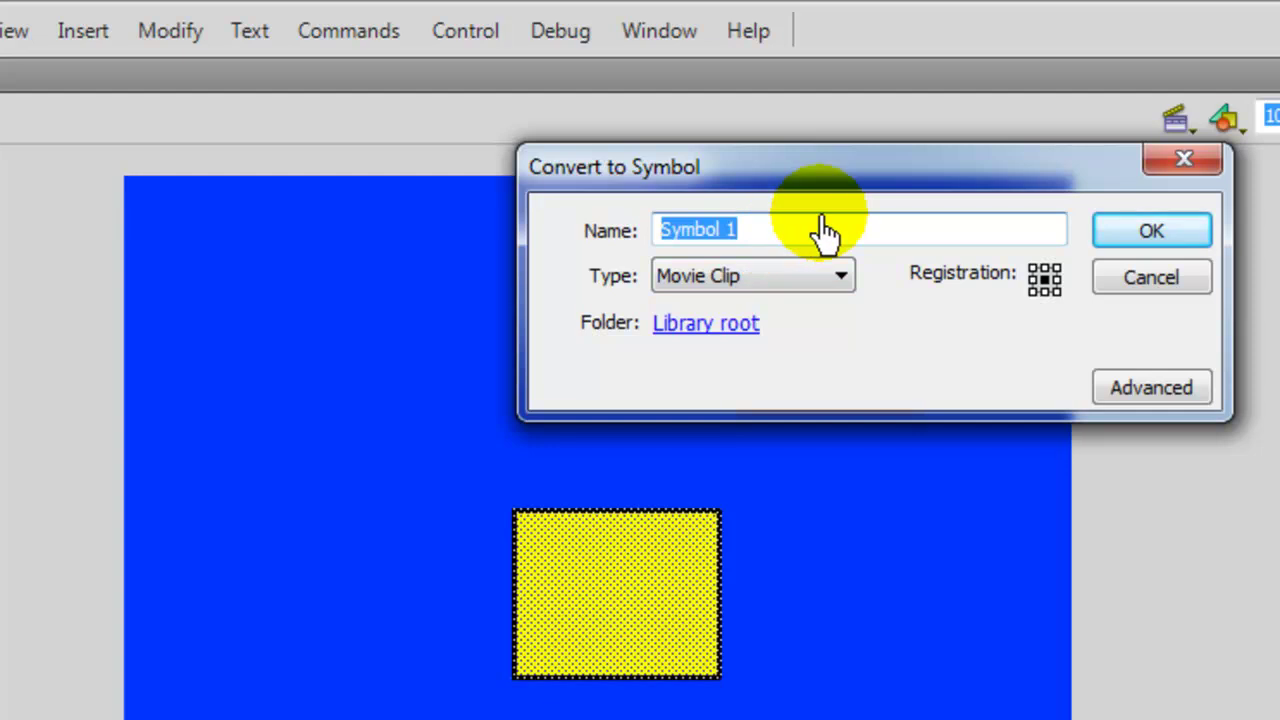
text(box2)
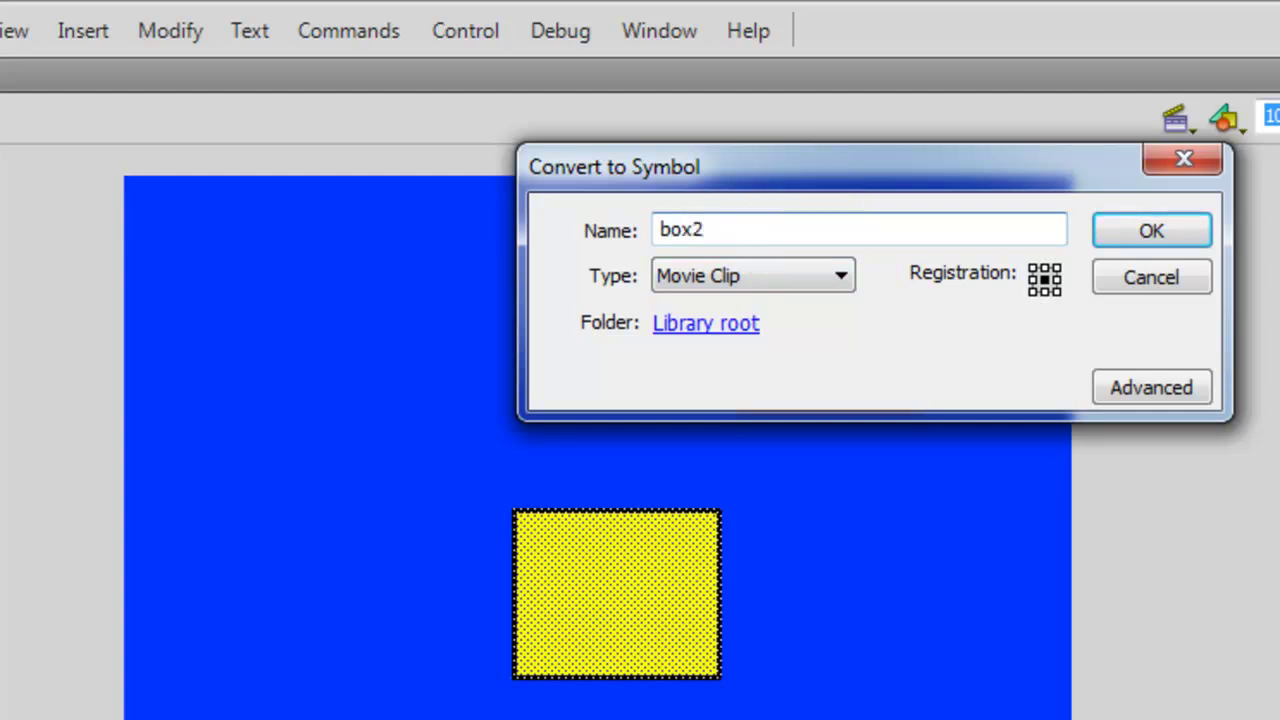
click(1155, 238)
drag(673, 598, 666, 570)
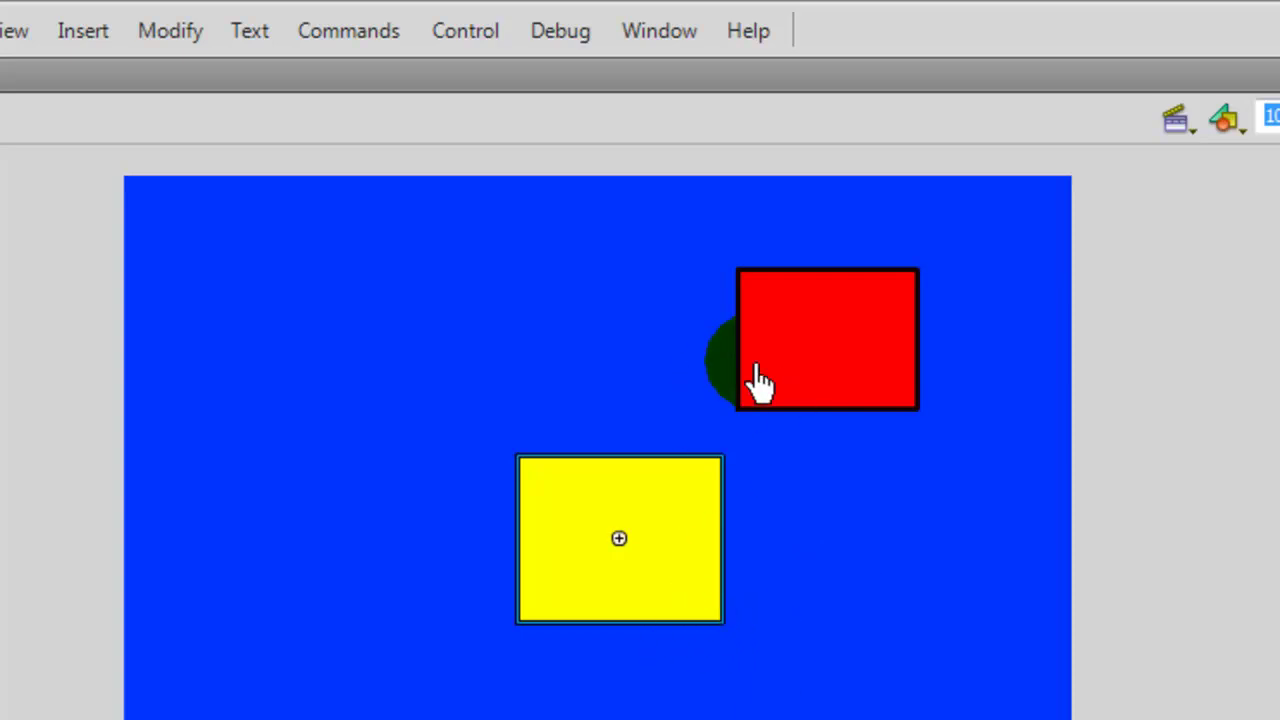
drag(673, 548, 790, 418)
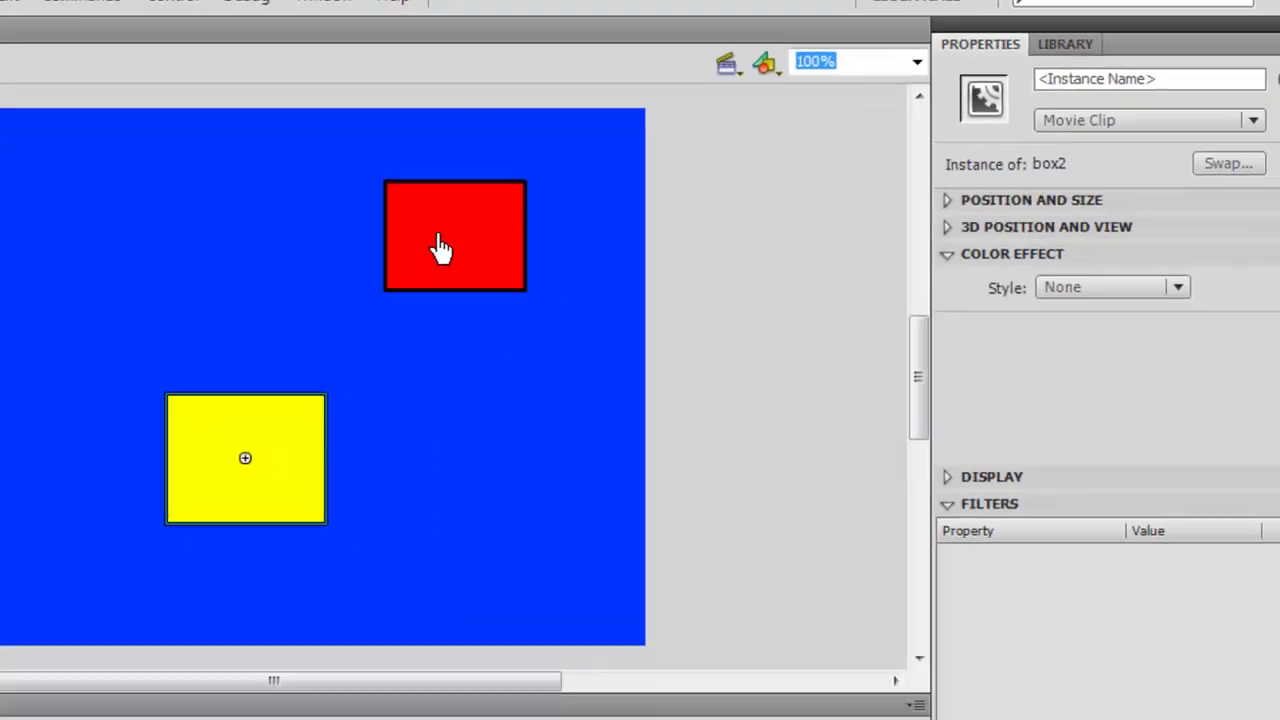
- Enlarge the red box instance about its centre with Free Transform and shift it slightly down and left
click(437, 249)
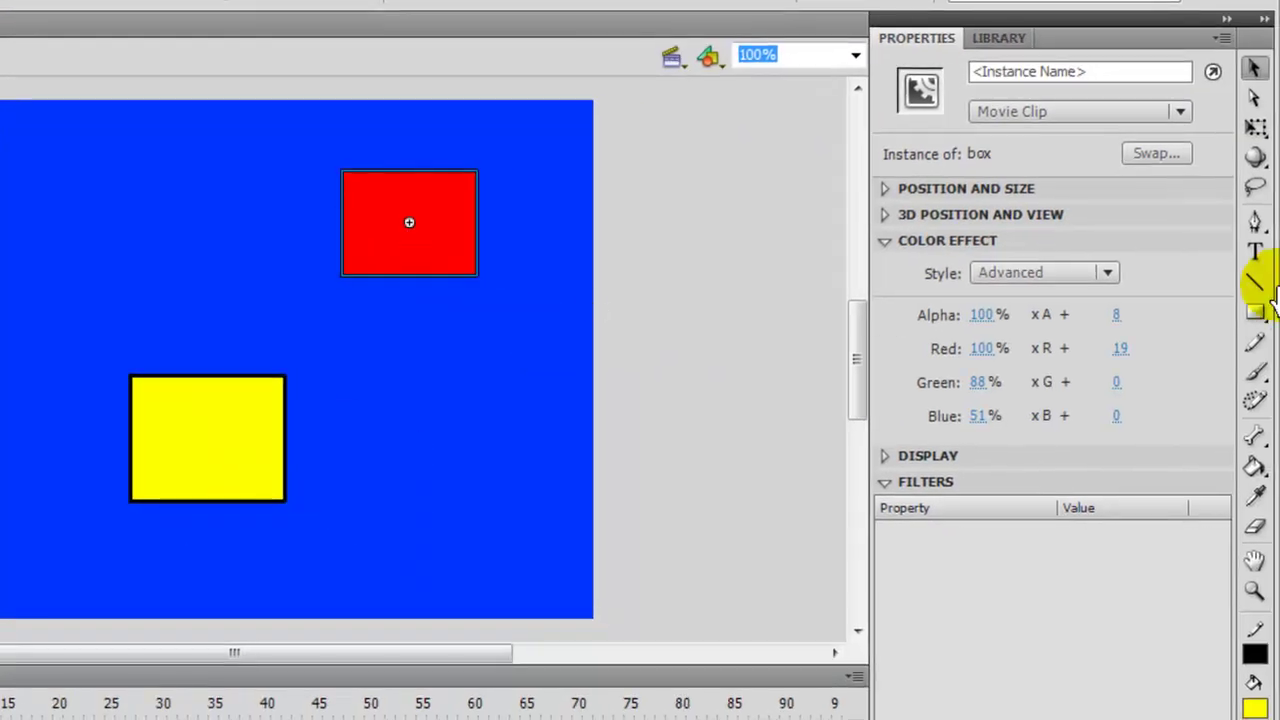
click(1254, 132)
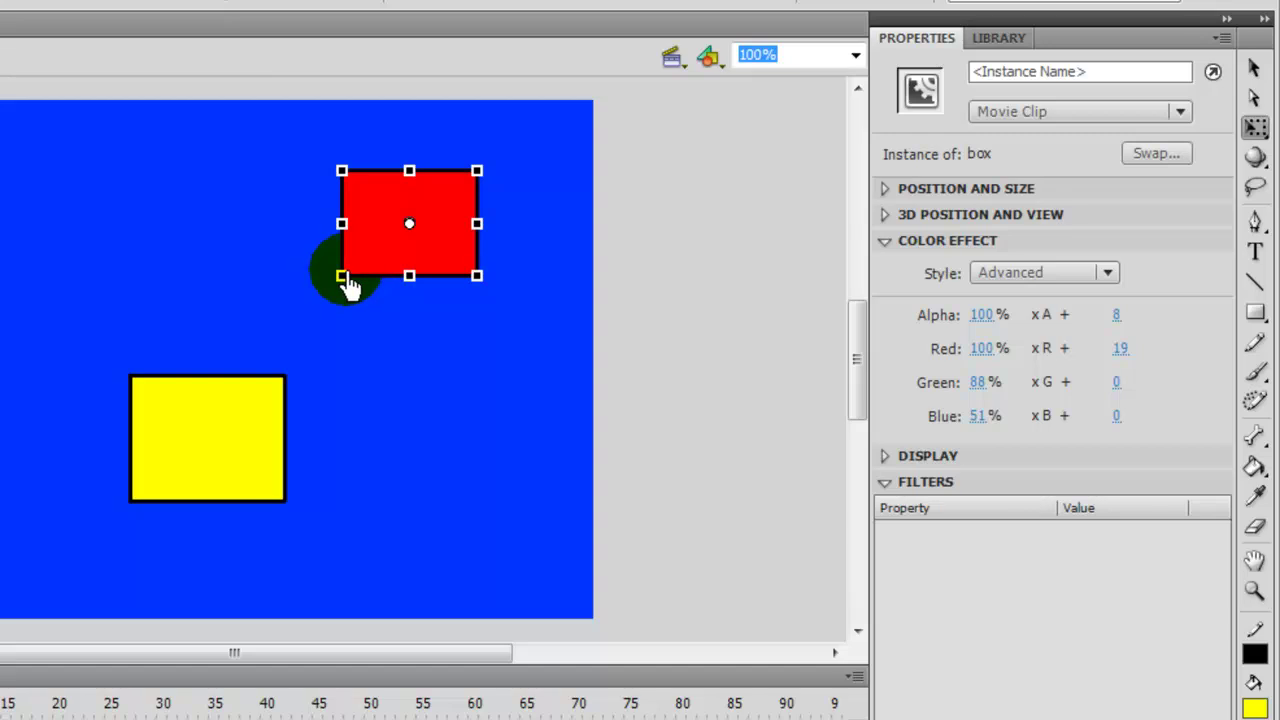
drag(344, 285, 294, 322)
double_click(518, 268)
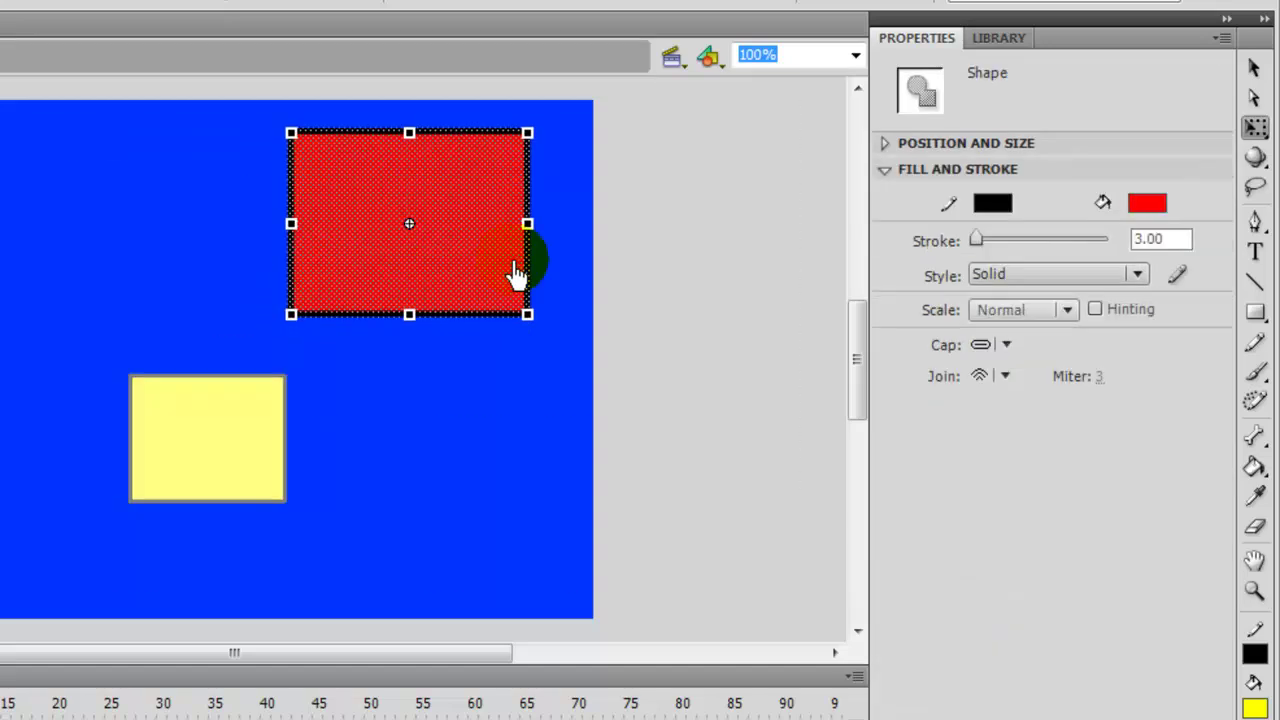
double_click(681, 309)
click(1254, 67)
drag(461, 236, 442, 278)
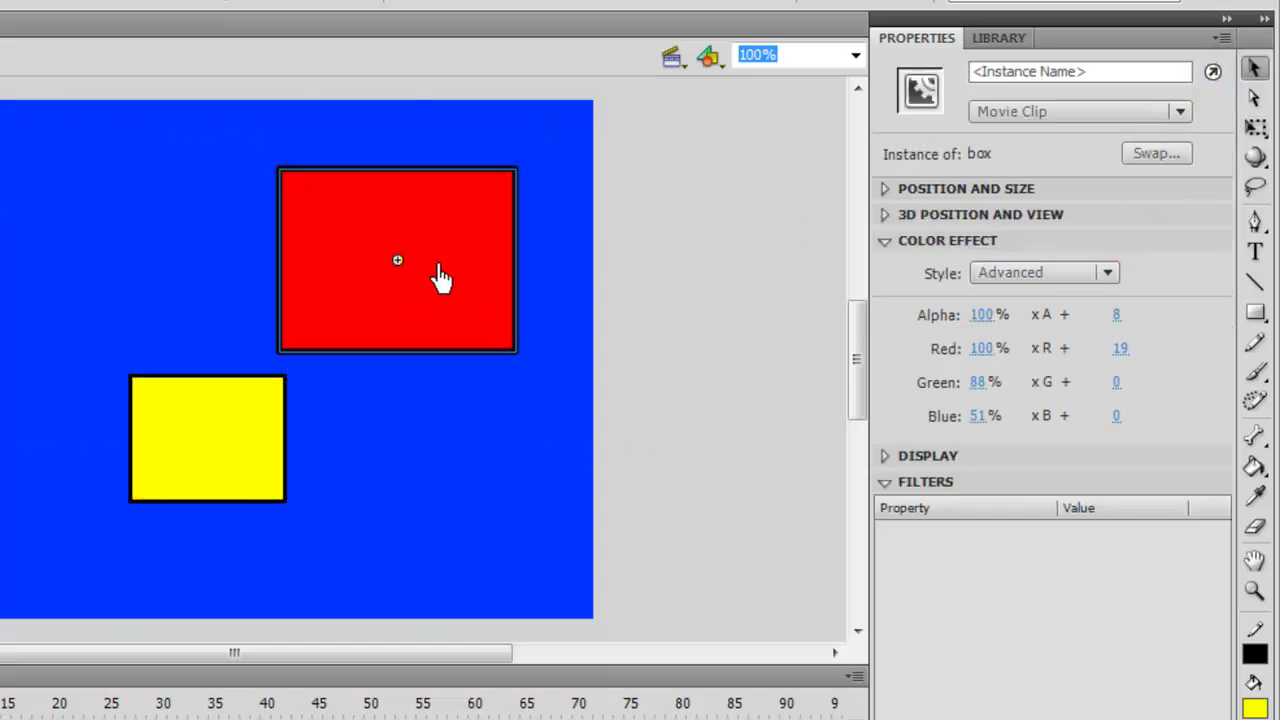
- Move the yellow box2 instance over the lower middle of the red box and show its Display properties
drag(197, 448, 306, 336)
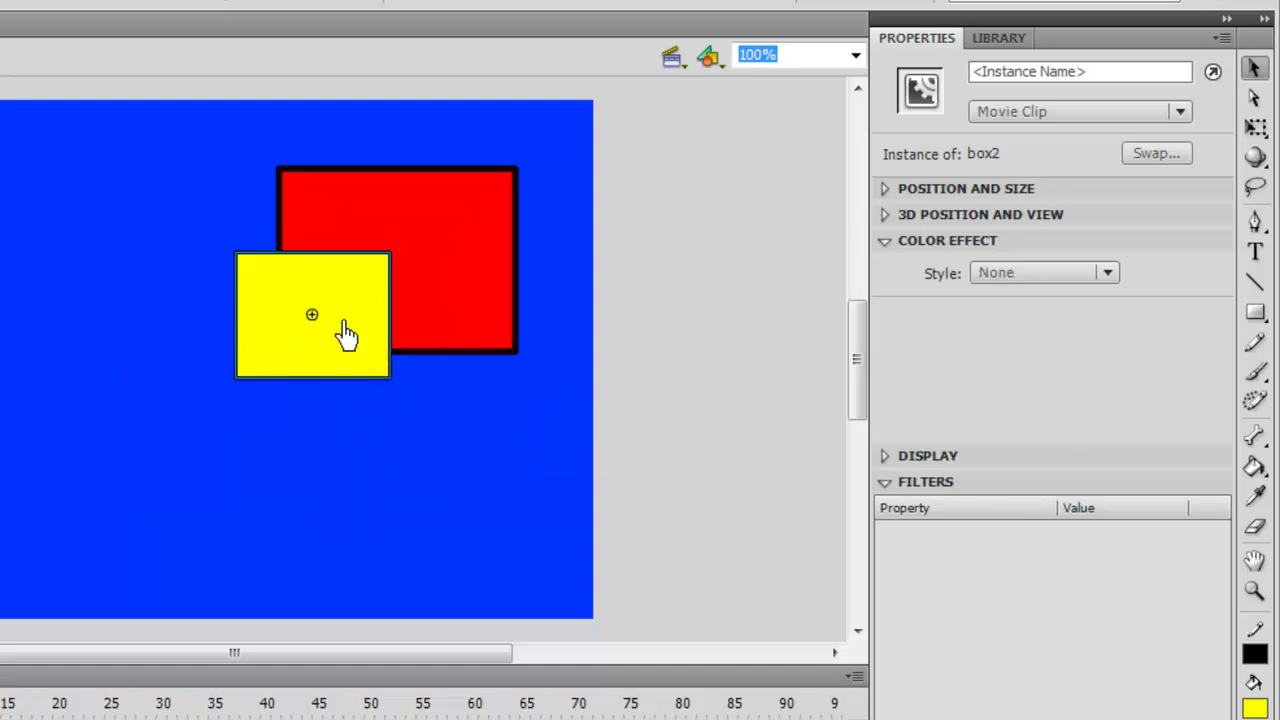
drag(357, 335, 435, 360)
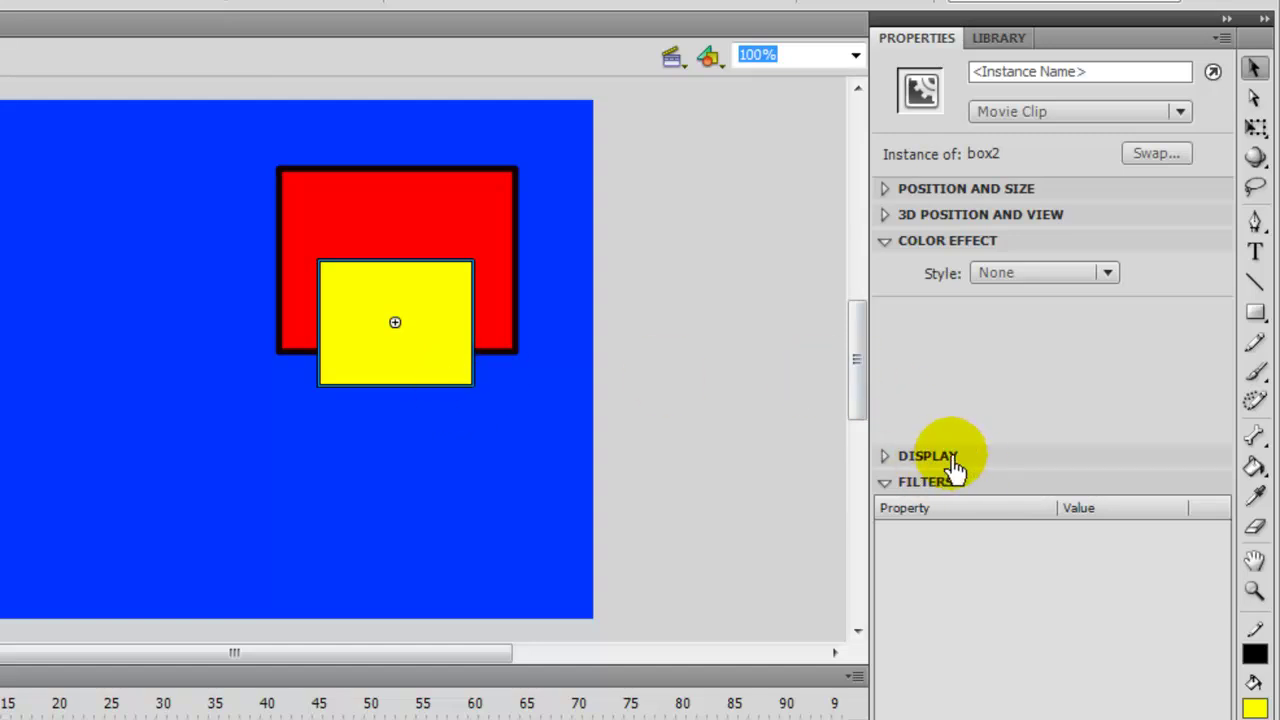
click(951, 240)
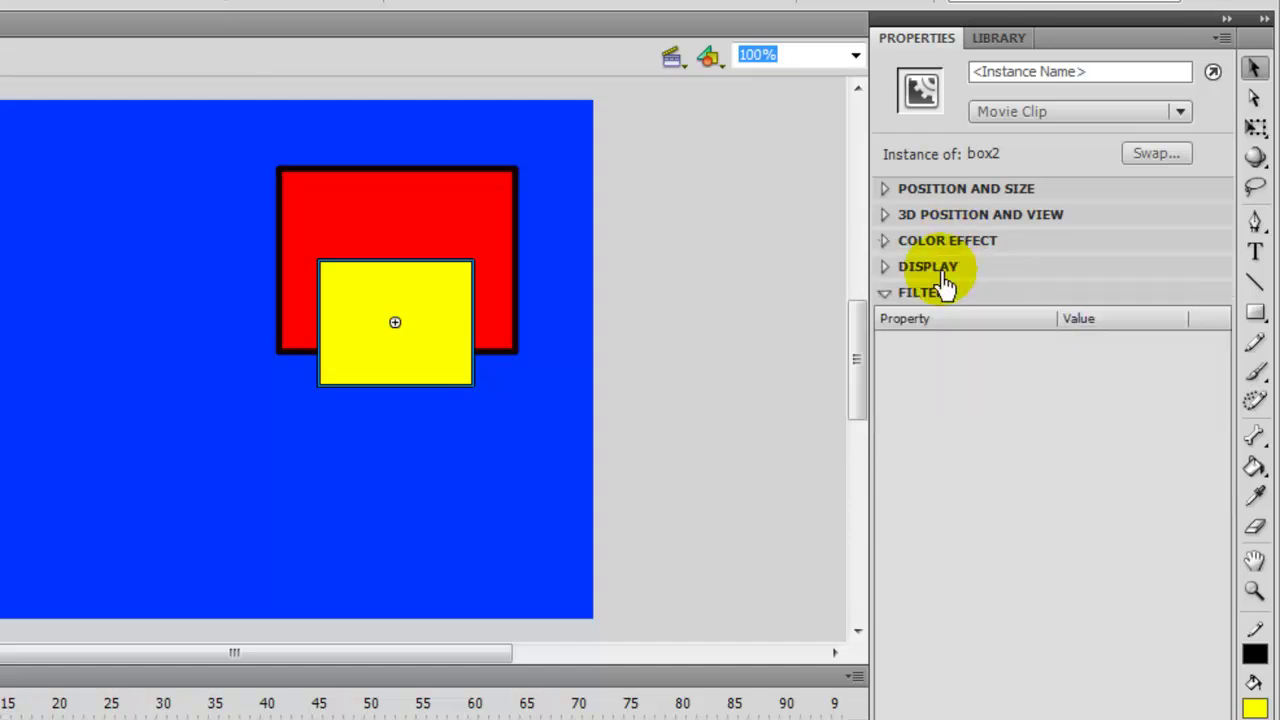
click(928, 270)
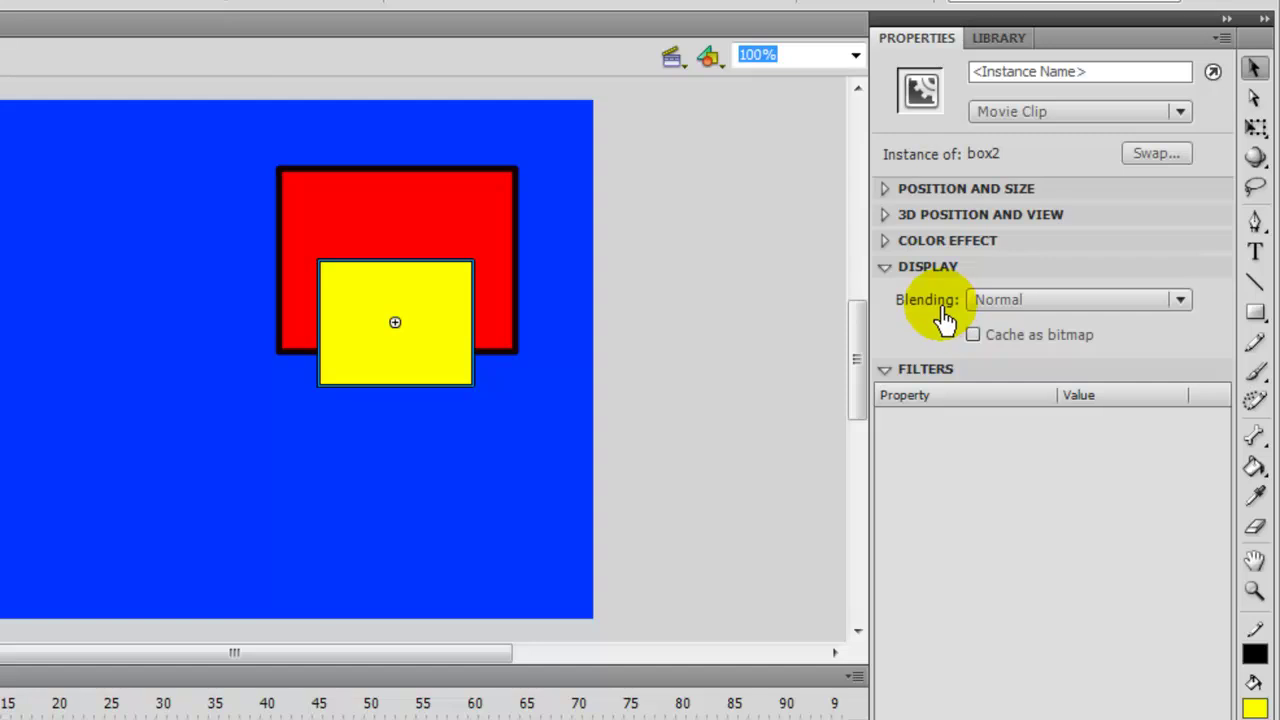
- Try the Multiply, Lighten and Darken blending modes on the box2 instance
click(1012, 302)
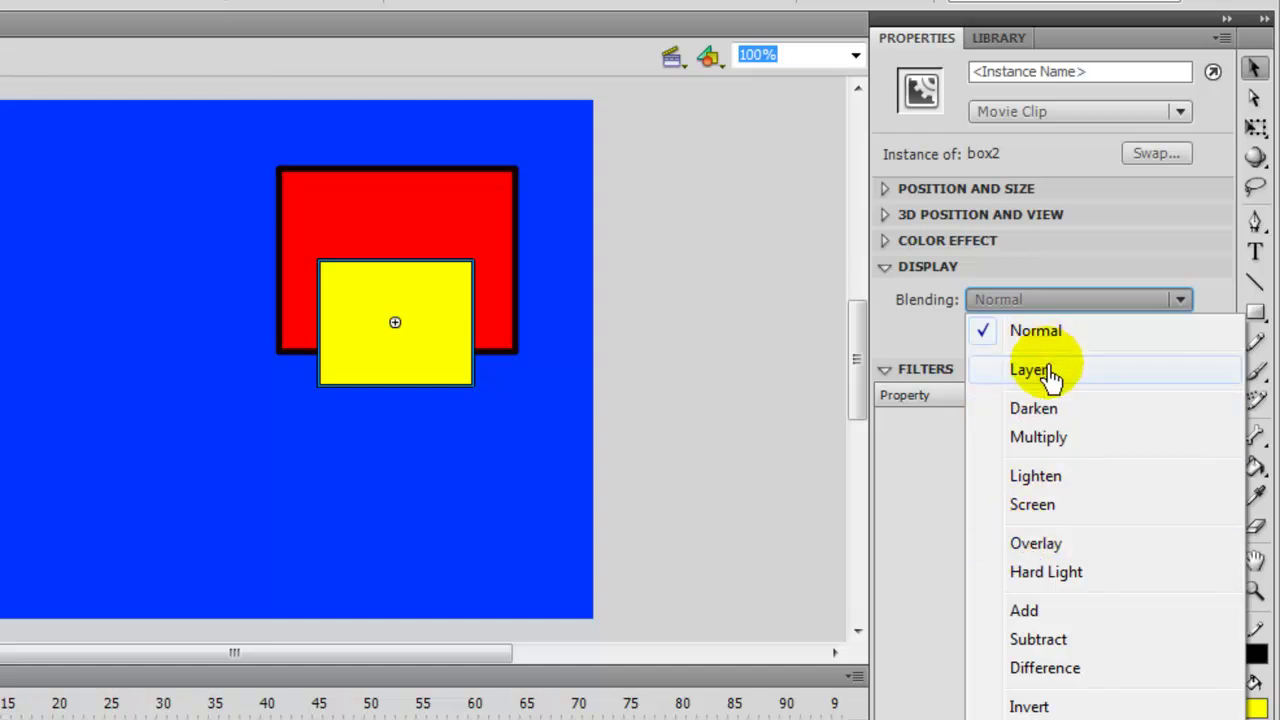
click(1040, 440)
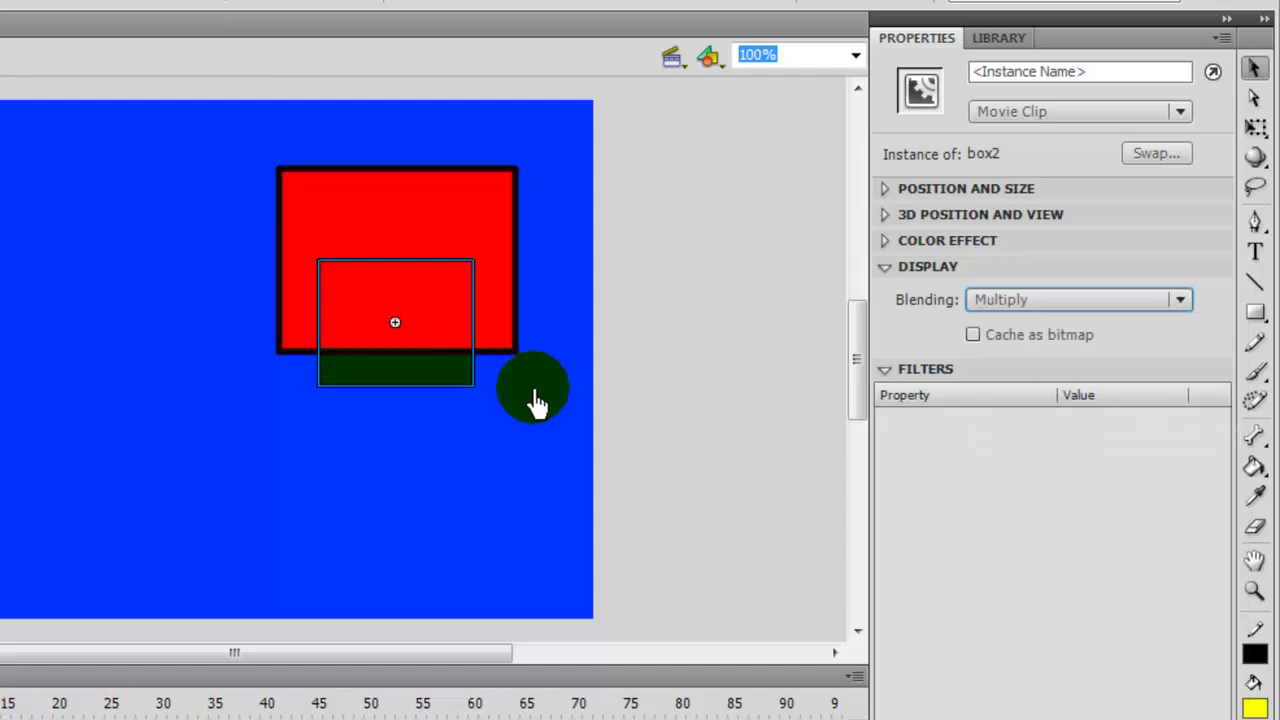
click(1005, 299)
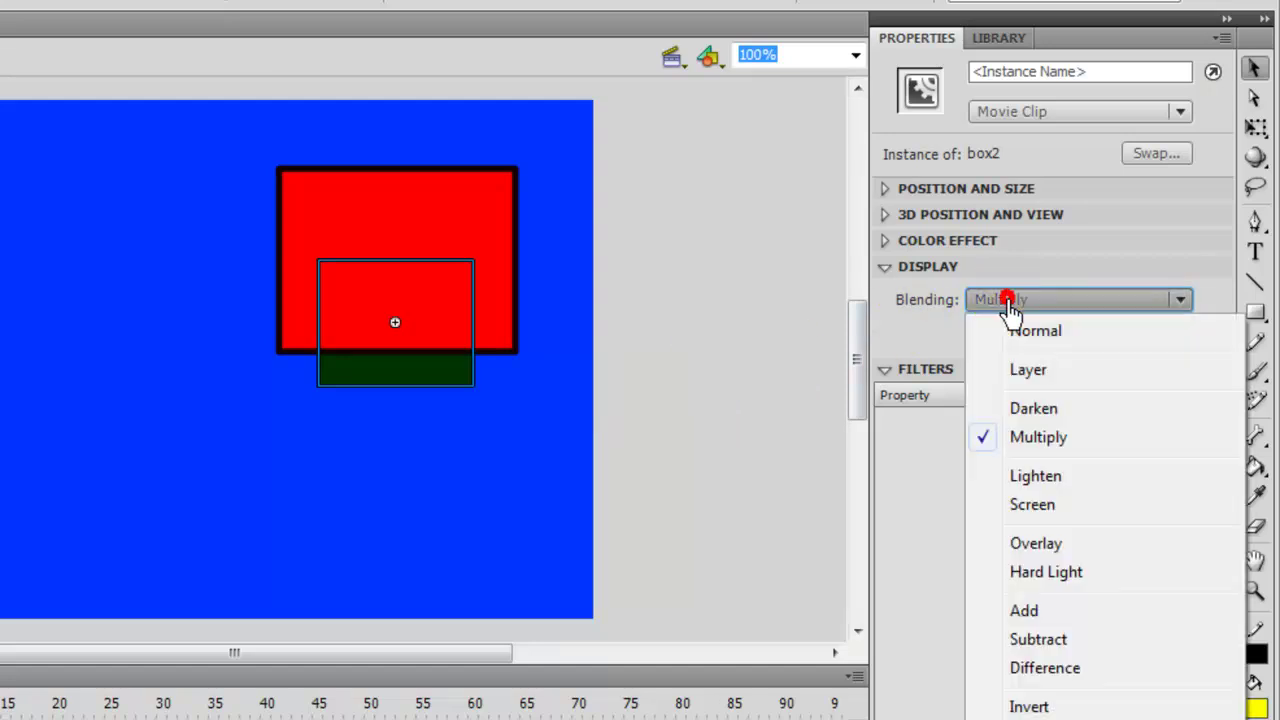
click(1013, 480)
click(1042, 302)
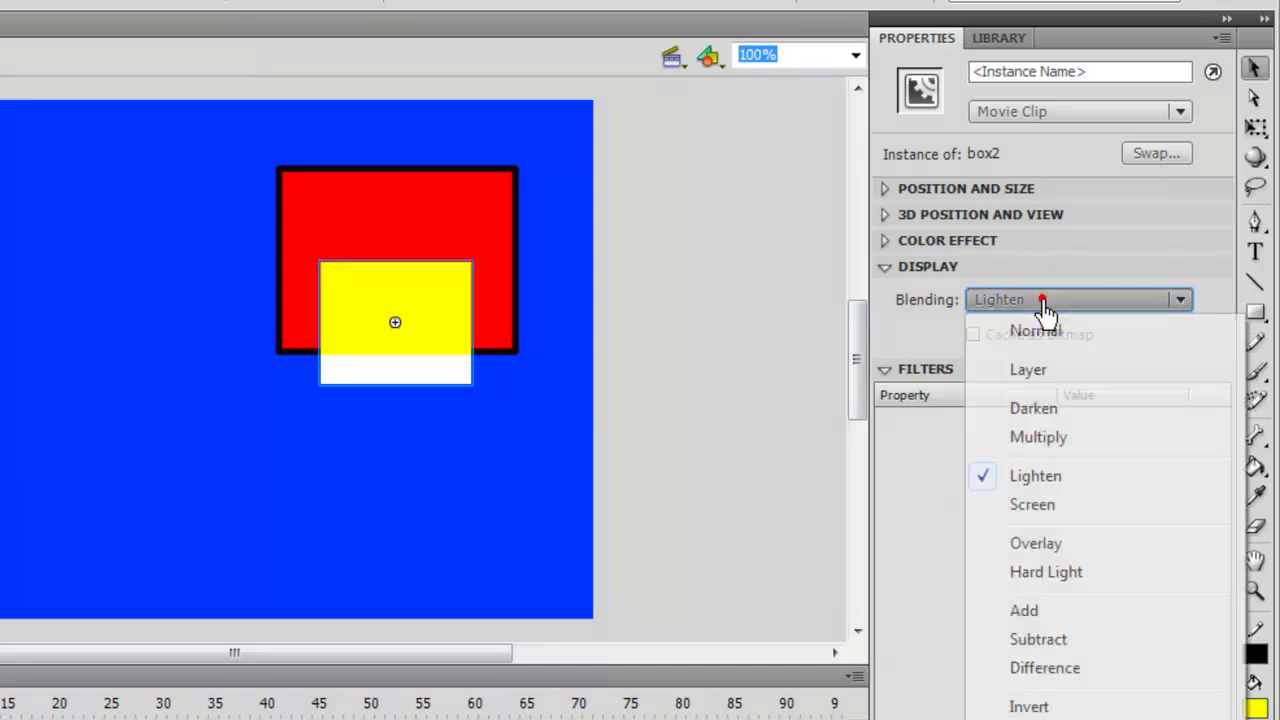
click(1034, 410)
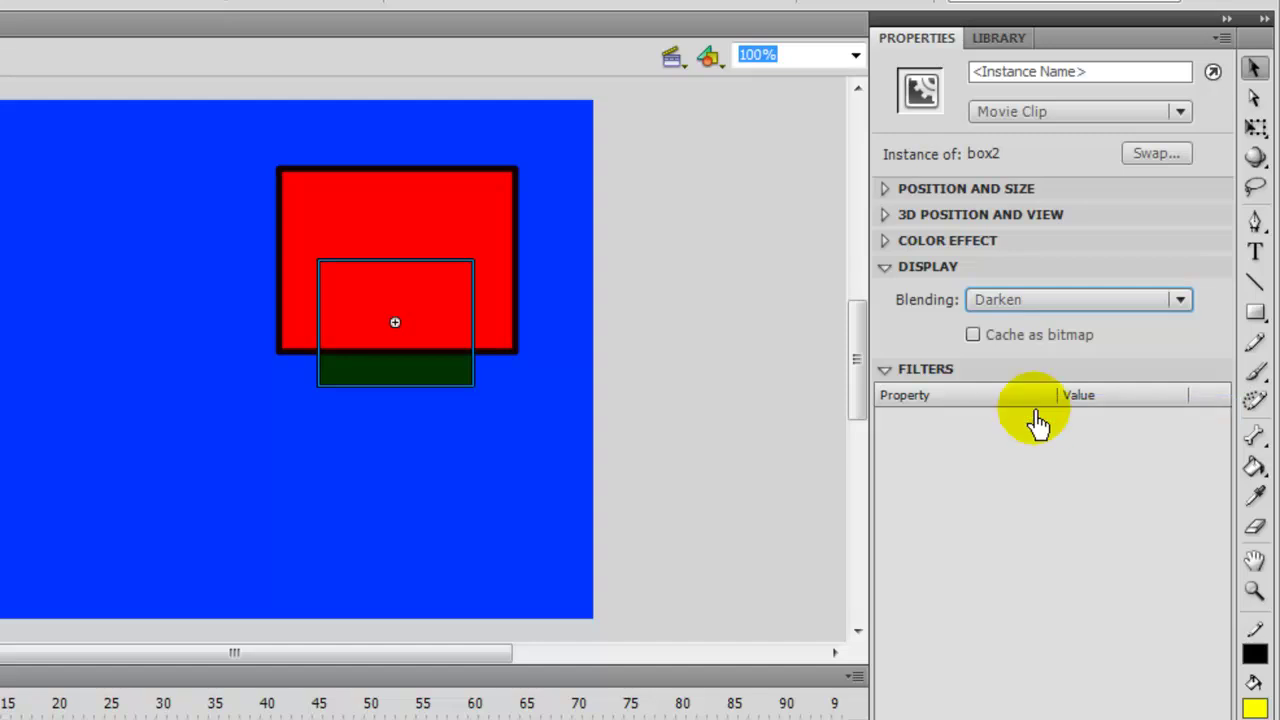
- Try the Overlay, Difference and Alpha blending modes on the box2 instance
click(1032, 299)
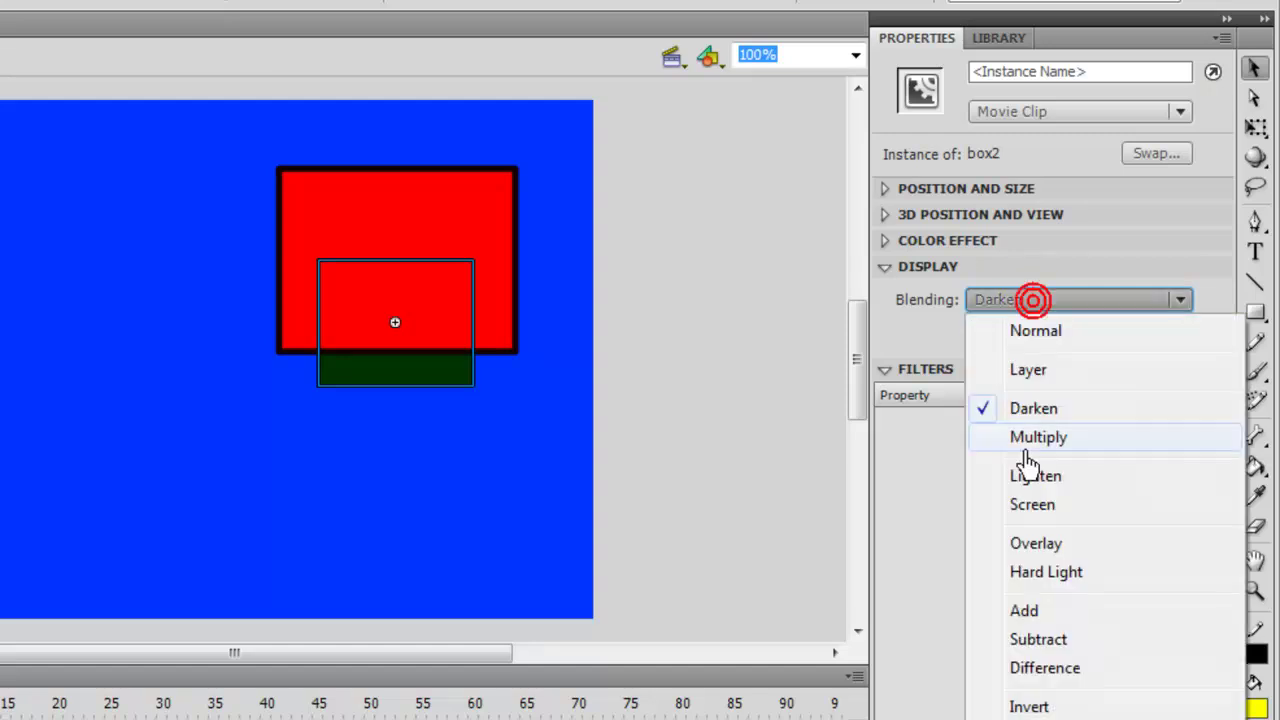
click(1036, 548)
click(1020, 300)
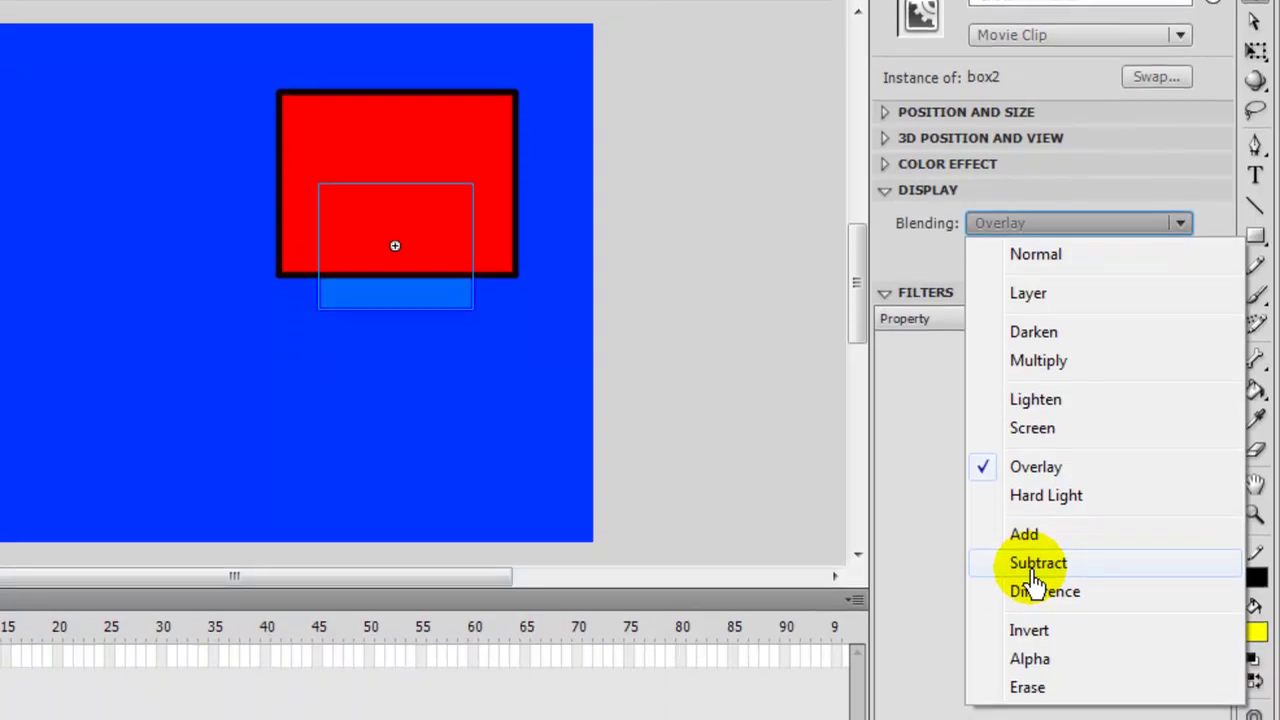
click(1040, 594)
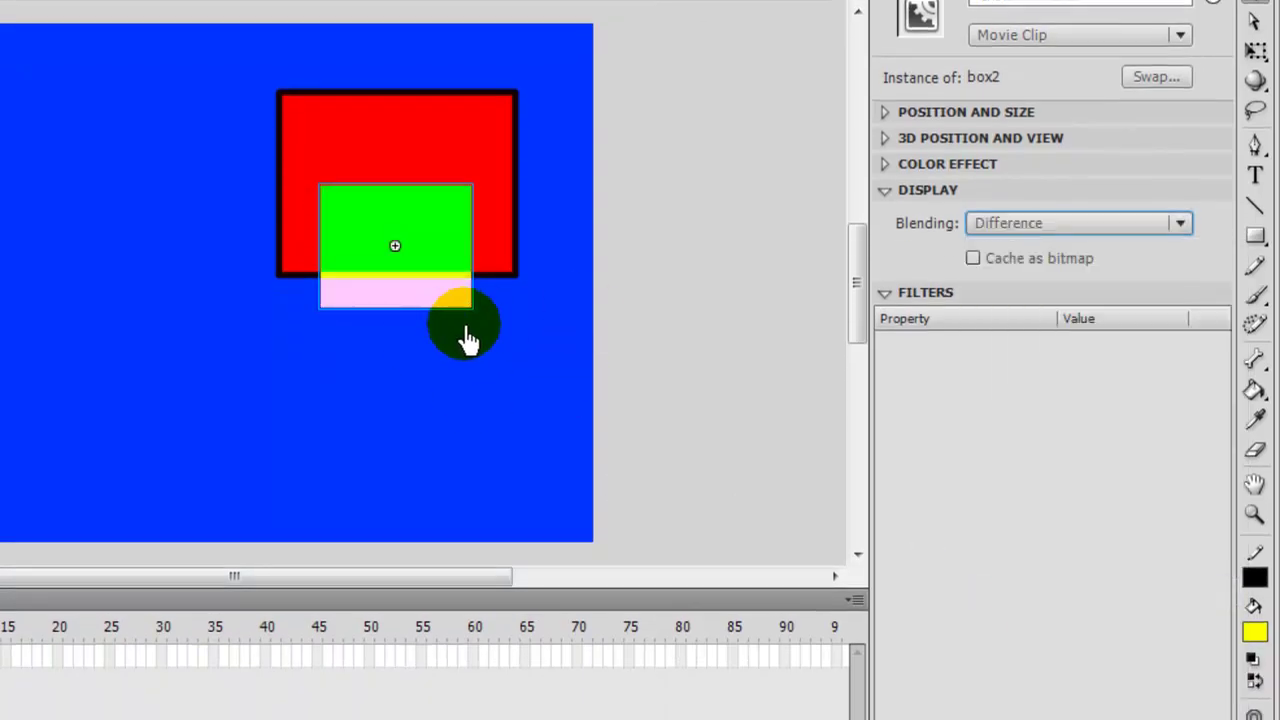
click(1045, 223)
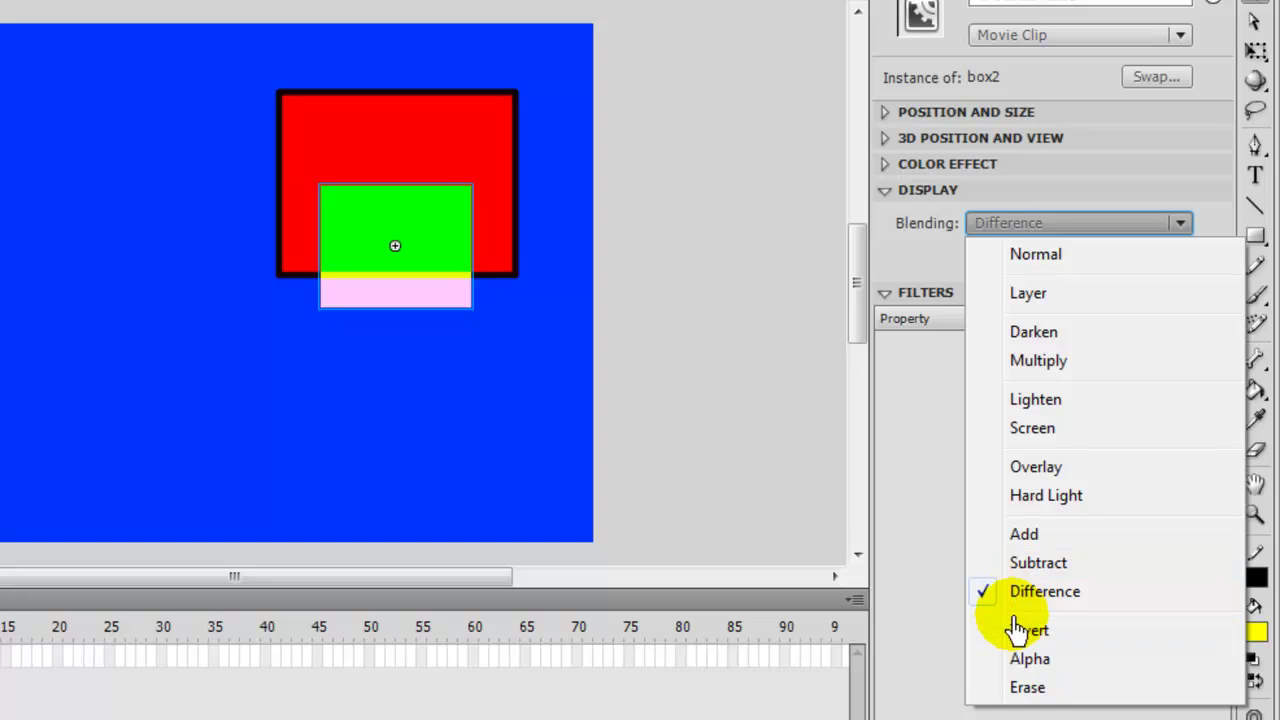
click(1010, 658)
- Try Layer blending on the box2 instance and set its blending mode to Screen
click(1040, 226)
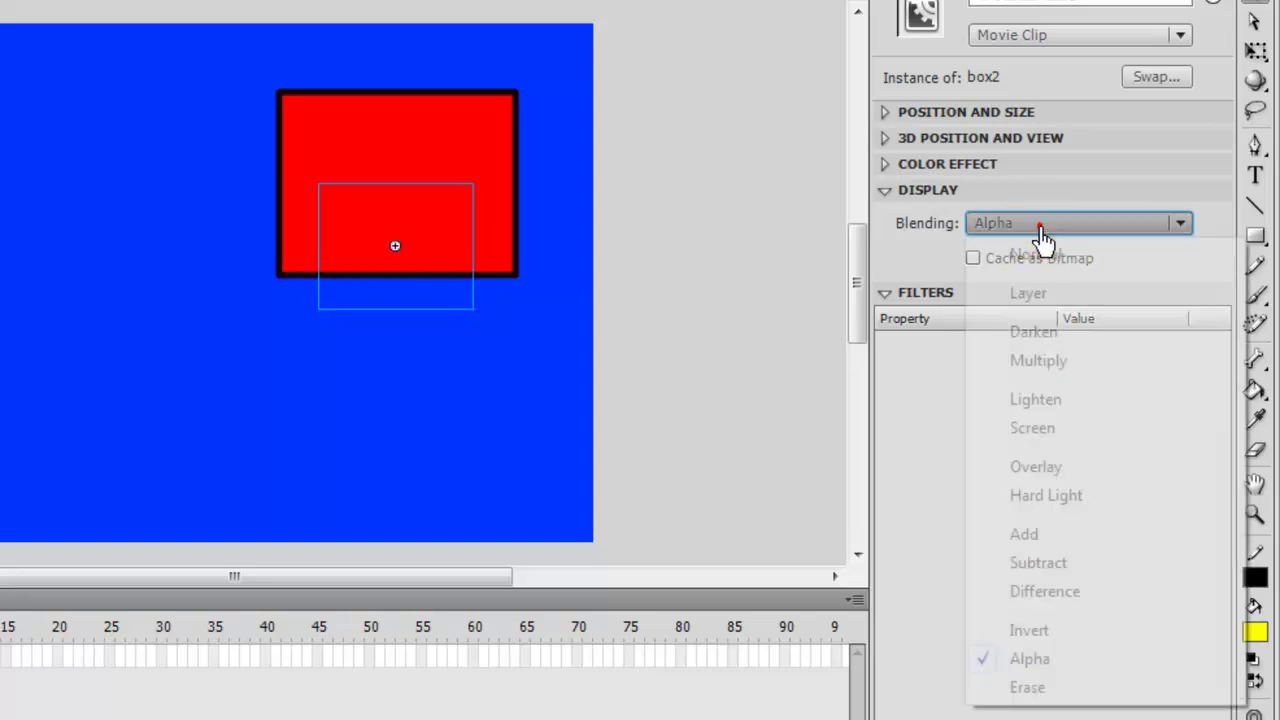
click(1049, 300)
click(1053, 236)
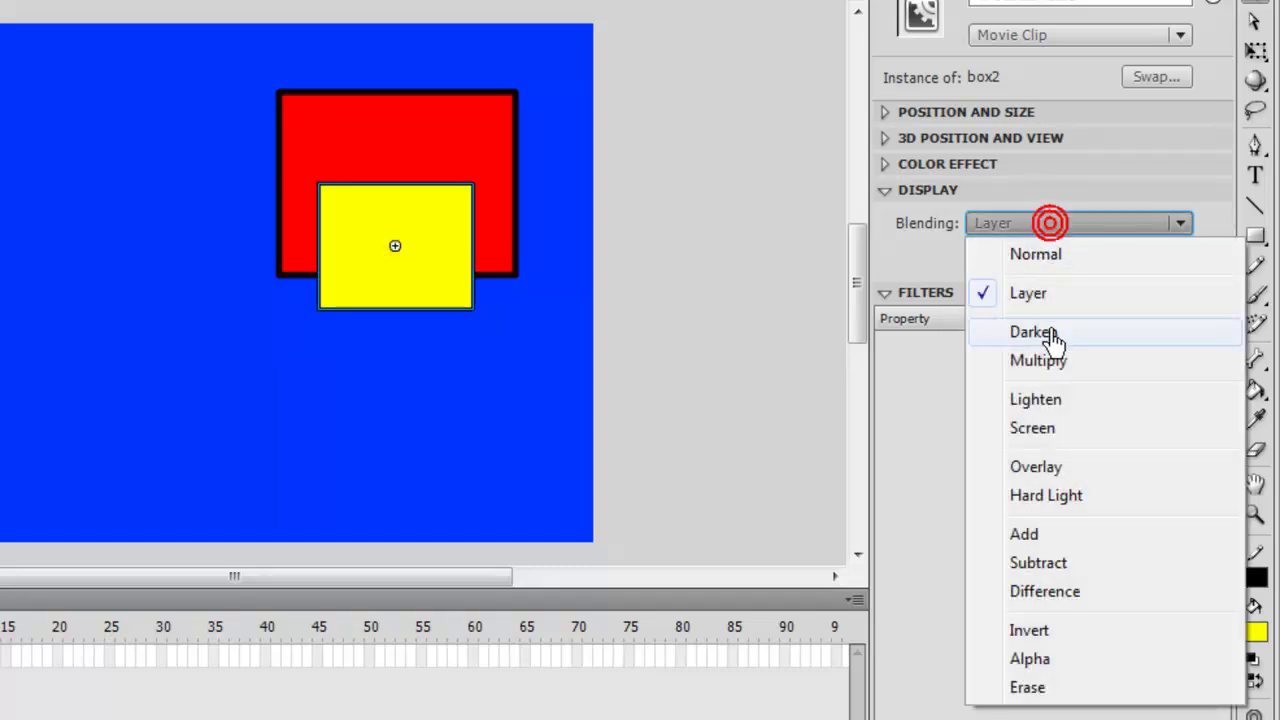
click(1049, 432)
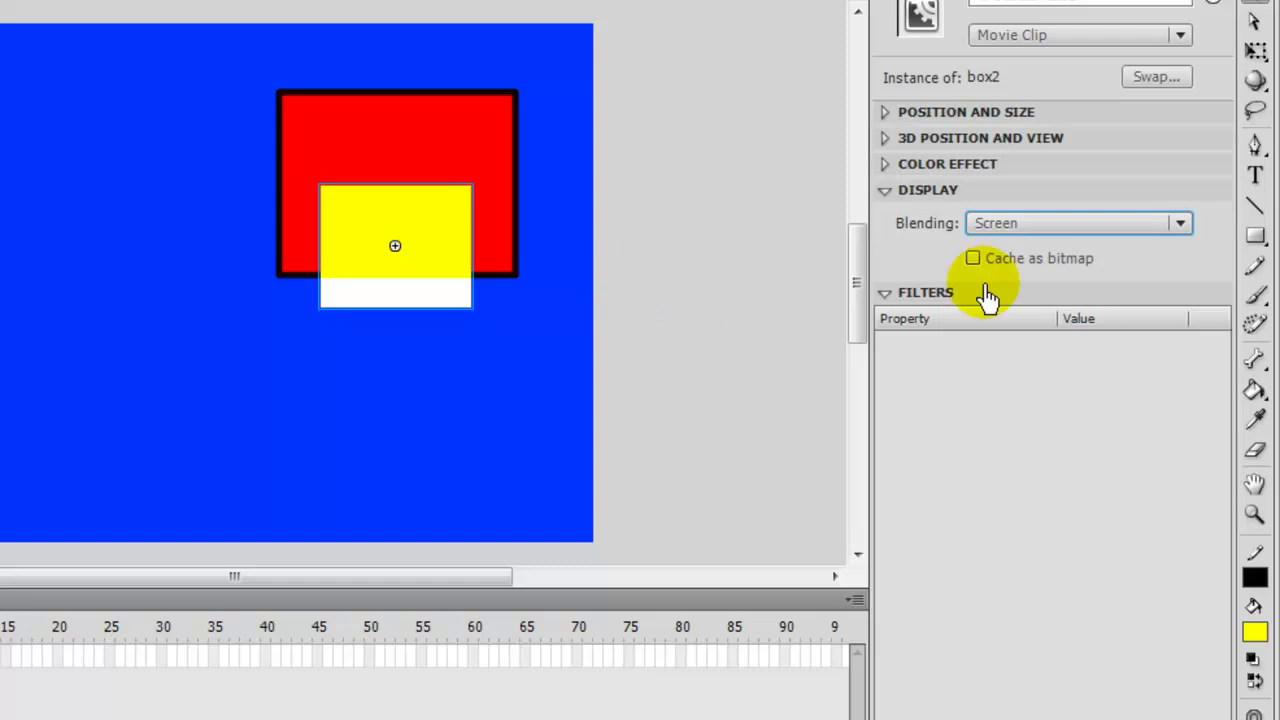
- Set the box2 instance's blending mode to Normal and collapse its Display properties
click(1096, 226)
click(1086, 256)
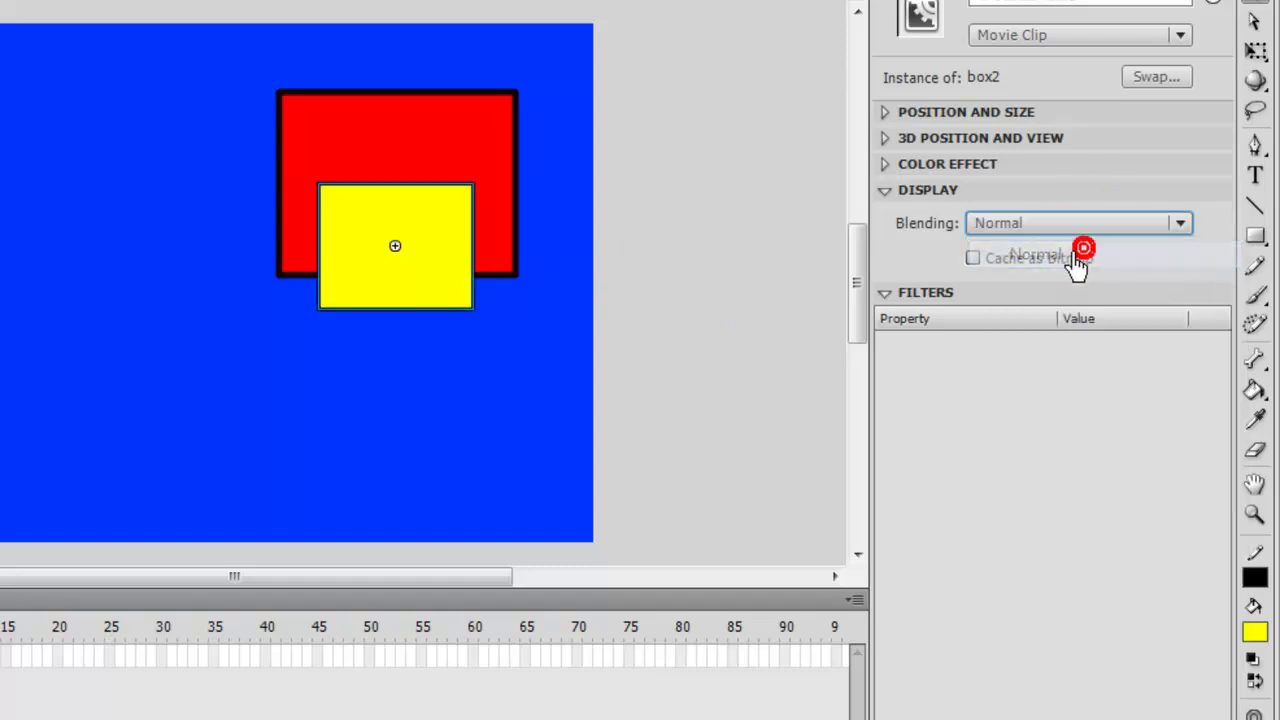
click(942, 197)
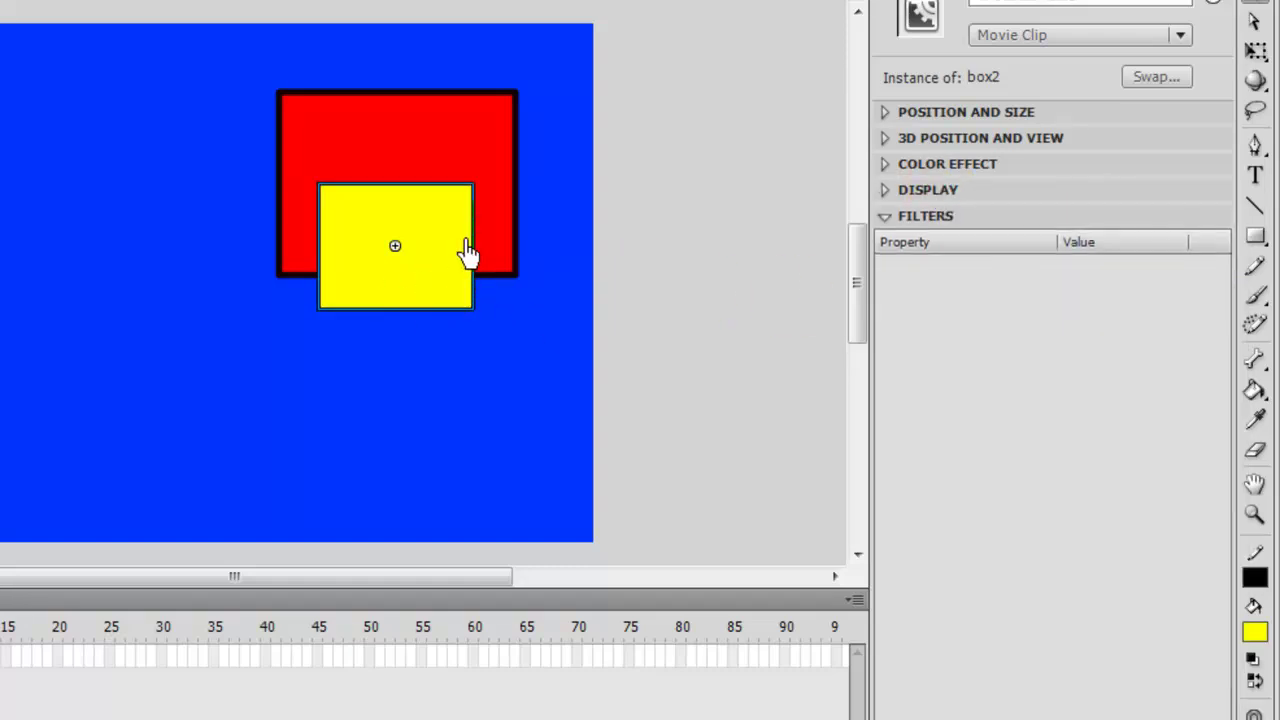
- Separate the boxes, placing the yellow box to the left of the red one and shifting the red box slightly down and left
drag(447, 255, 177, 203)
click(425, 197)
drag(443, 208, 429, 214)
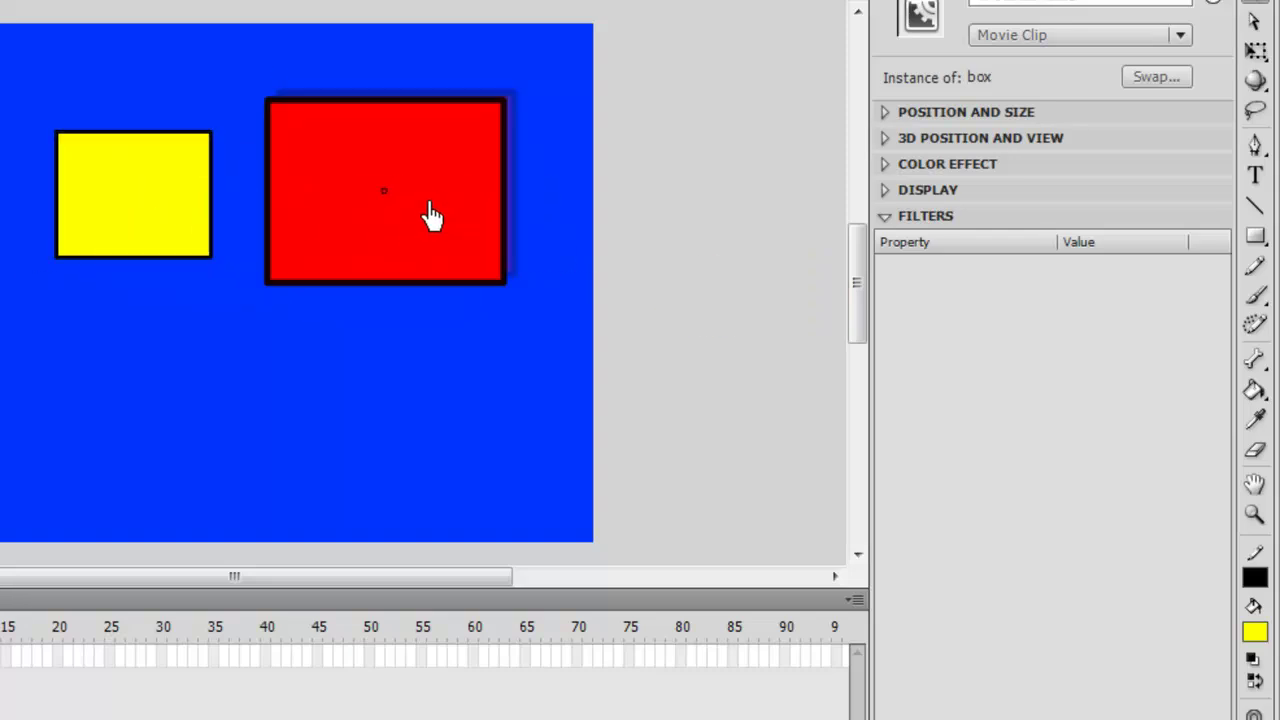
drag(191, 229, 180, 220)
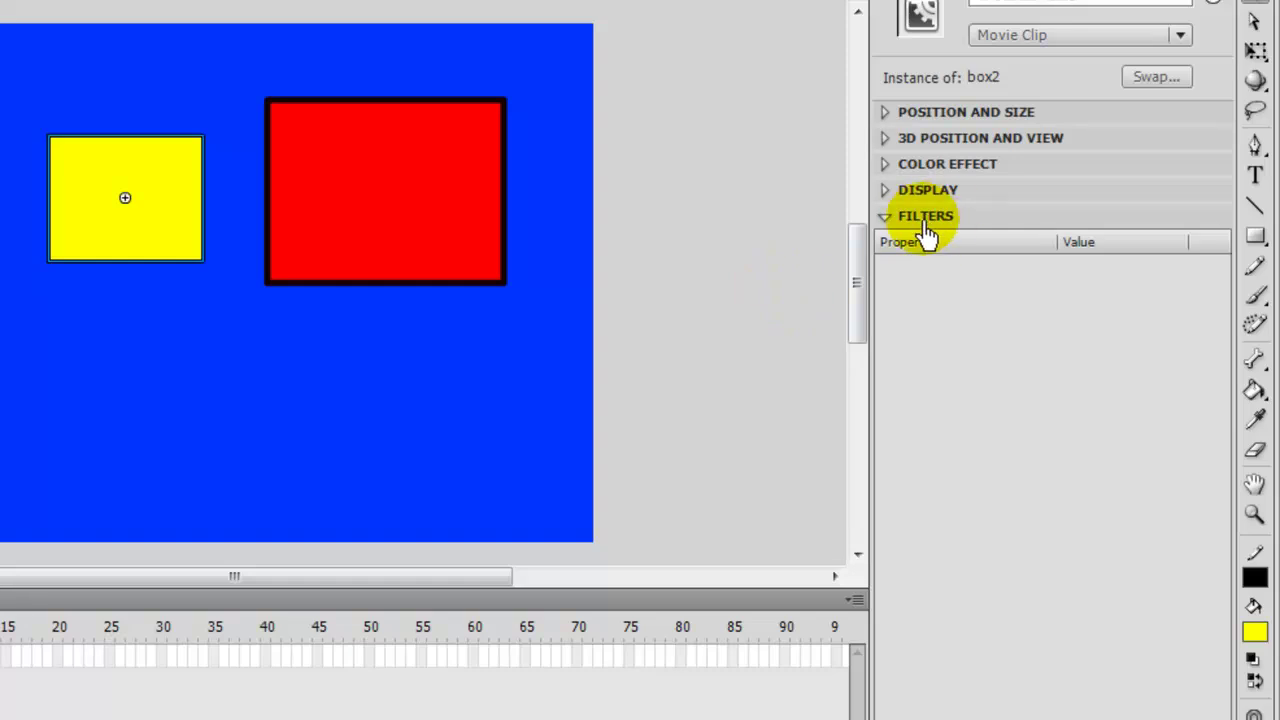
- Add a Drop Shadow filter to the red box instance and collapse the filter's settings
click(330, 215)
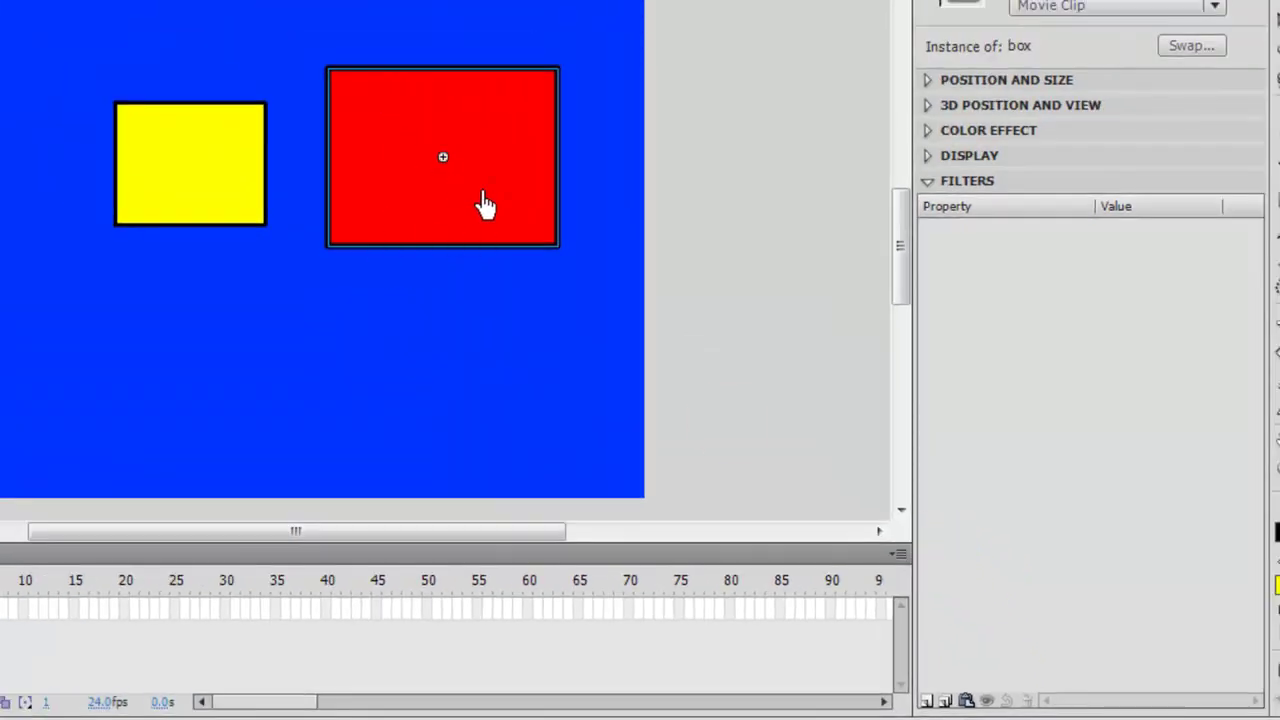
click(927, 702)
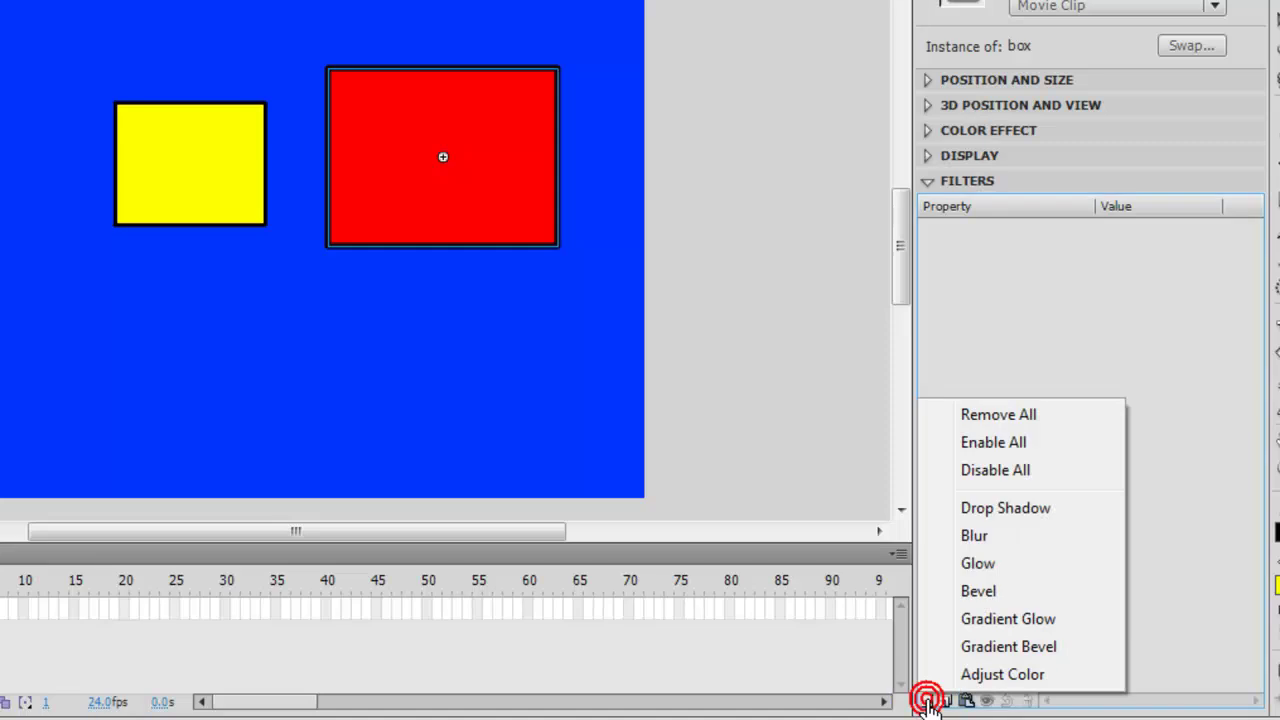
click(1033, 523)
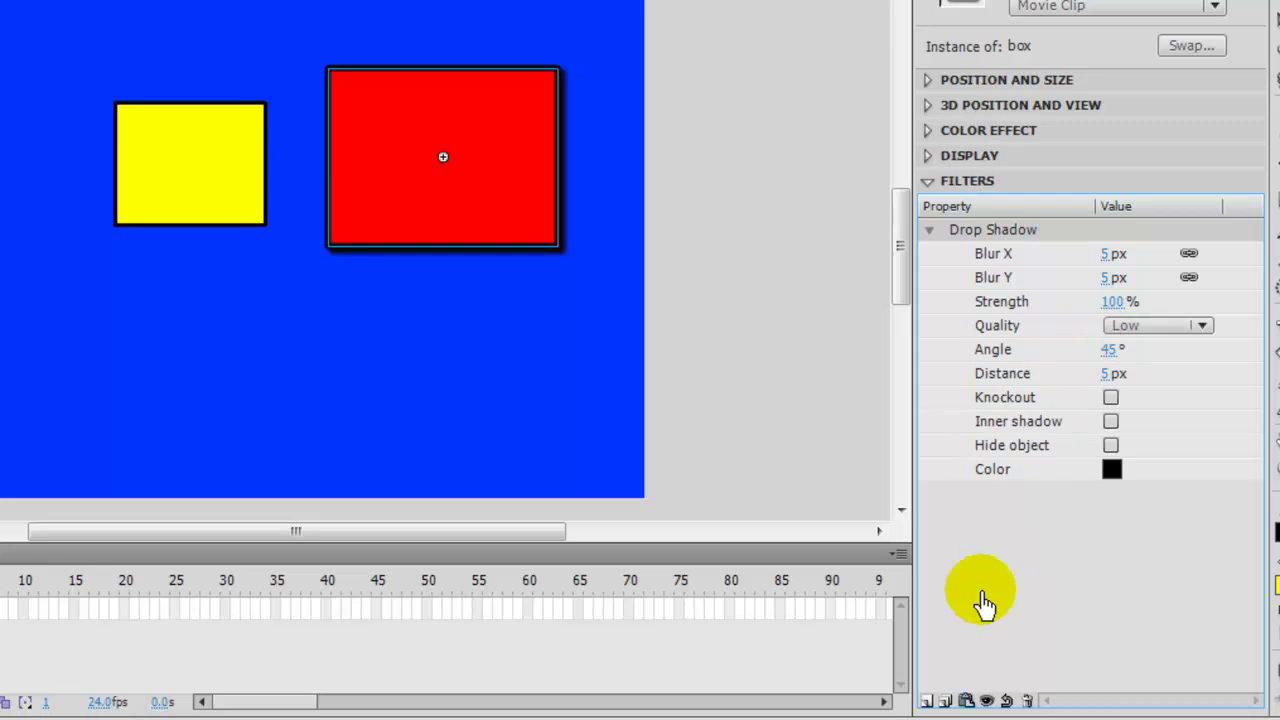
click(929, 238)
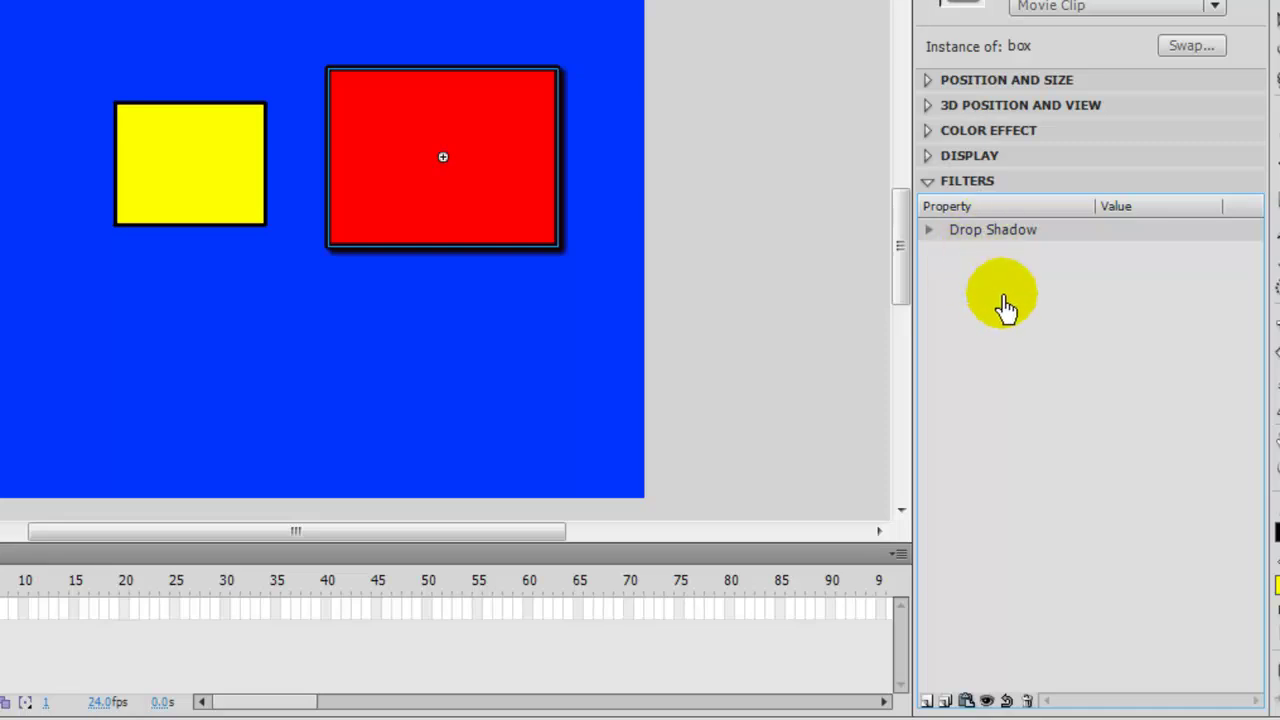
- Try a second Drop Shadow filter on the red box, compare both filter entries, and delete the second one
click(926, 700)
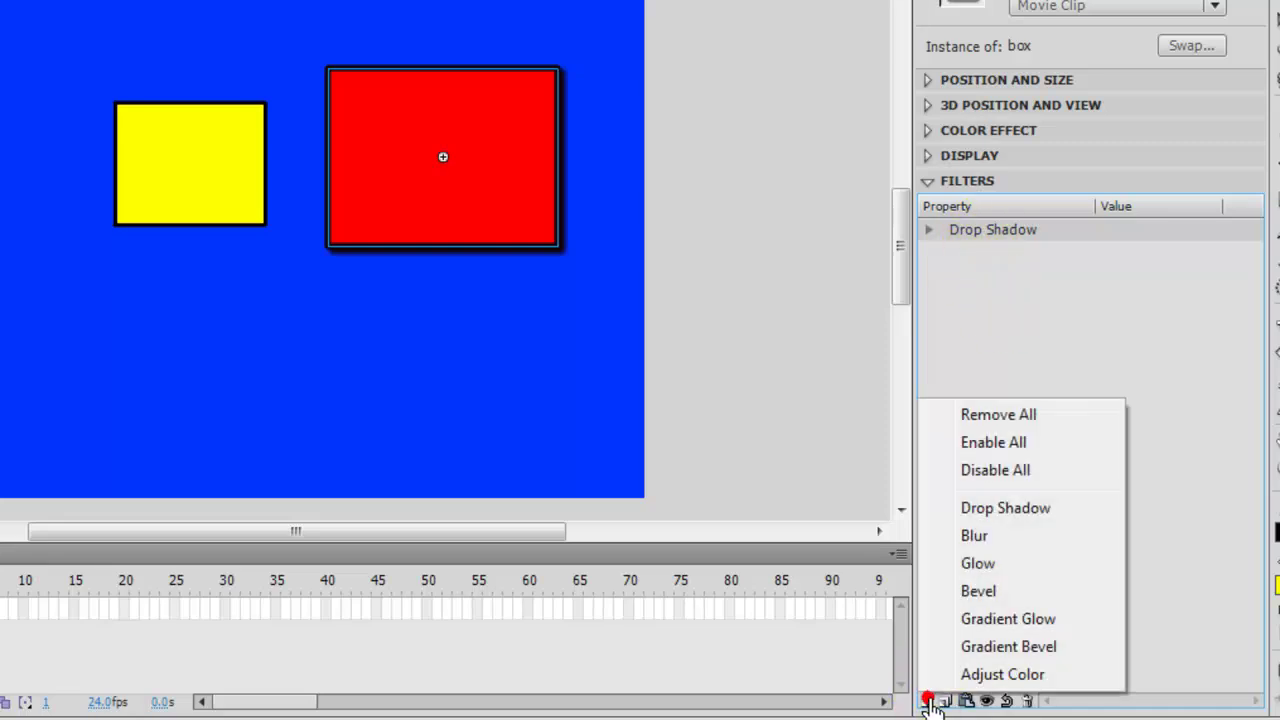
click(982, 510)
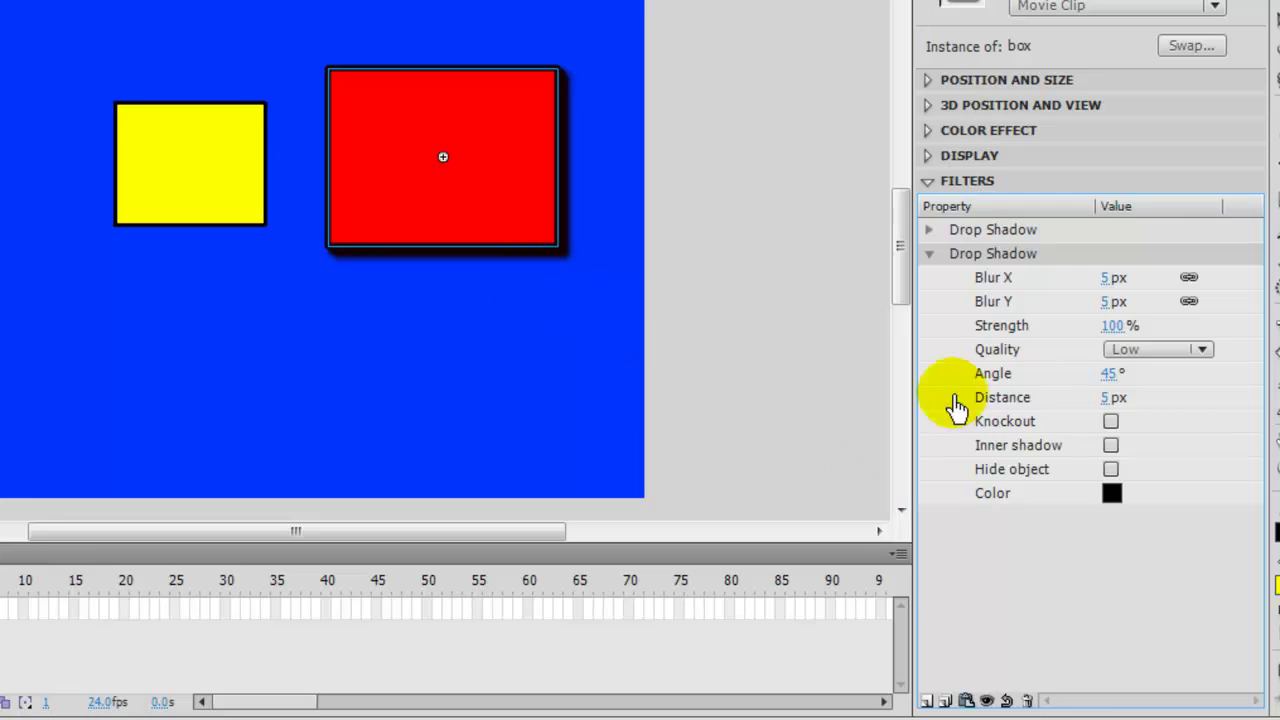
click(930, 256)
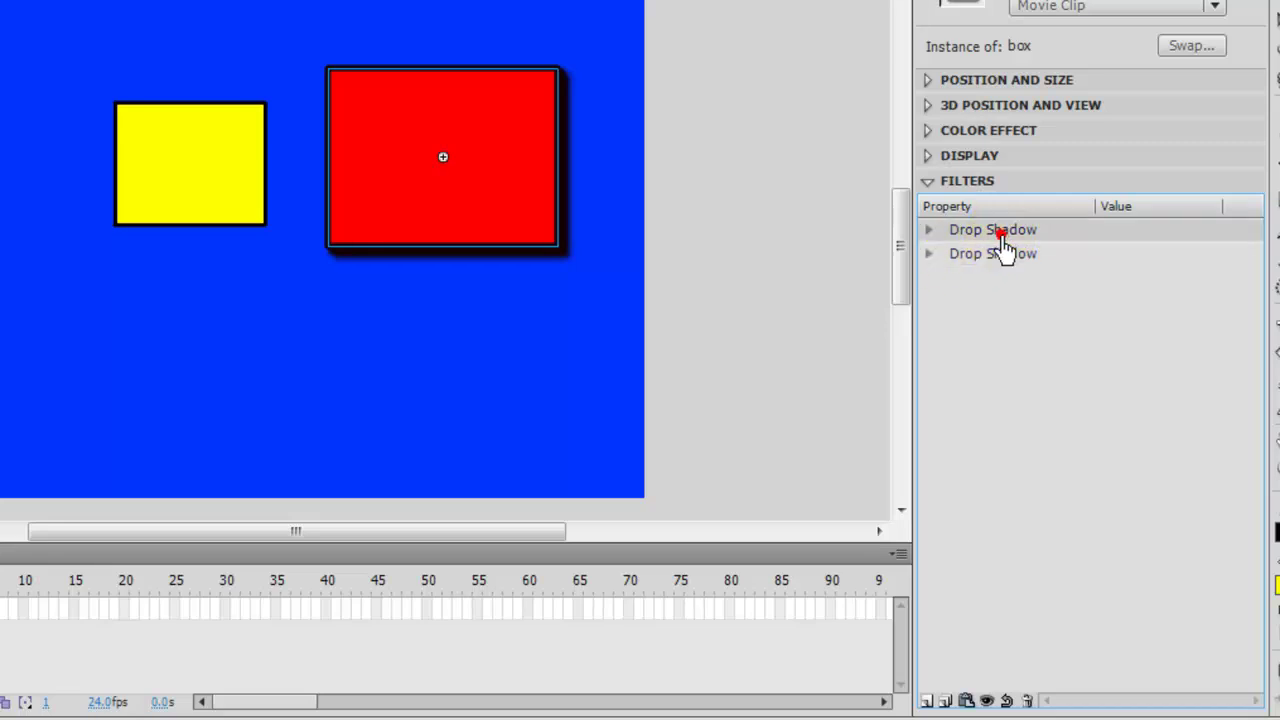
click(928, 230)
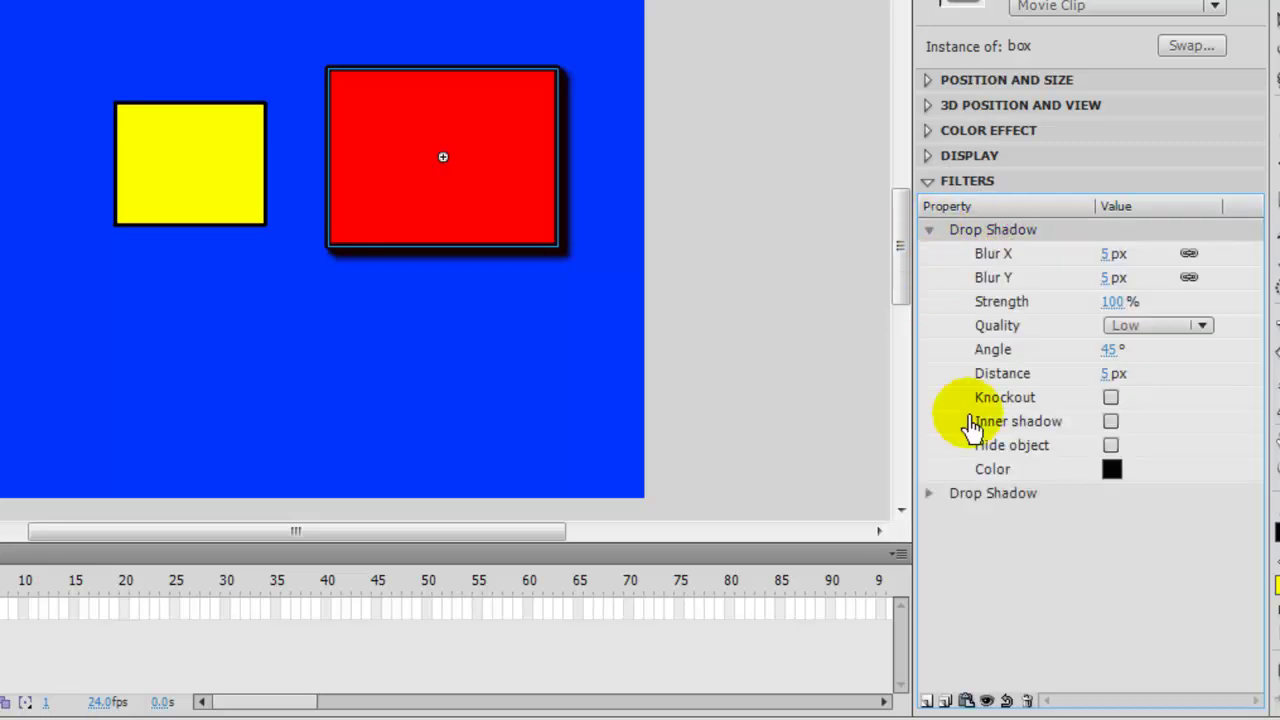
click(929, 230)
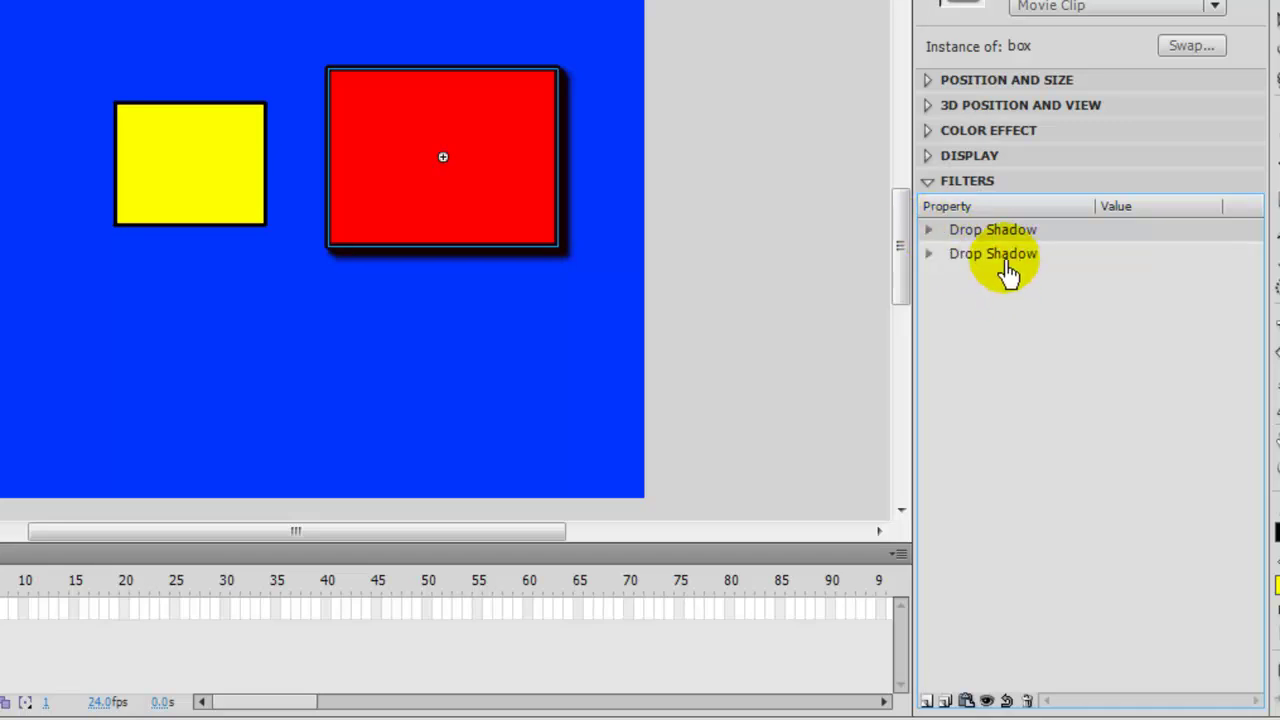
click(1004, 258)
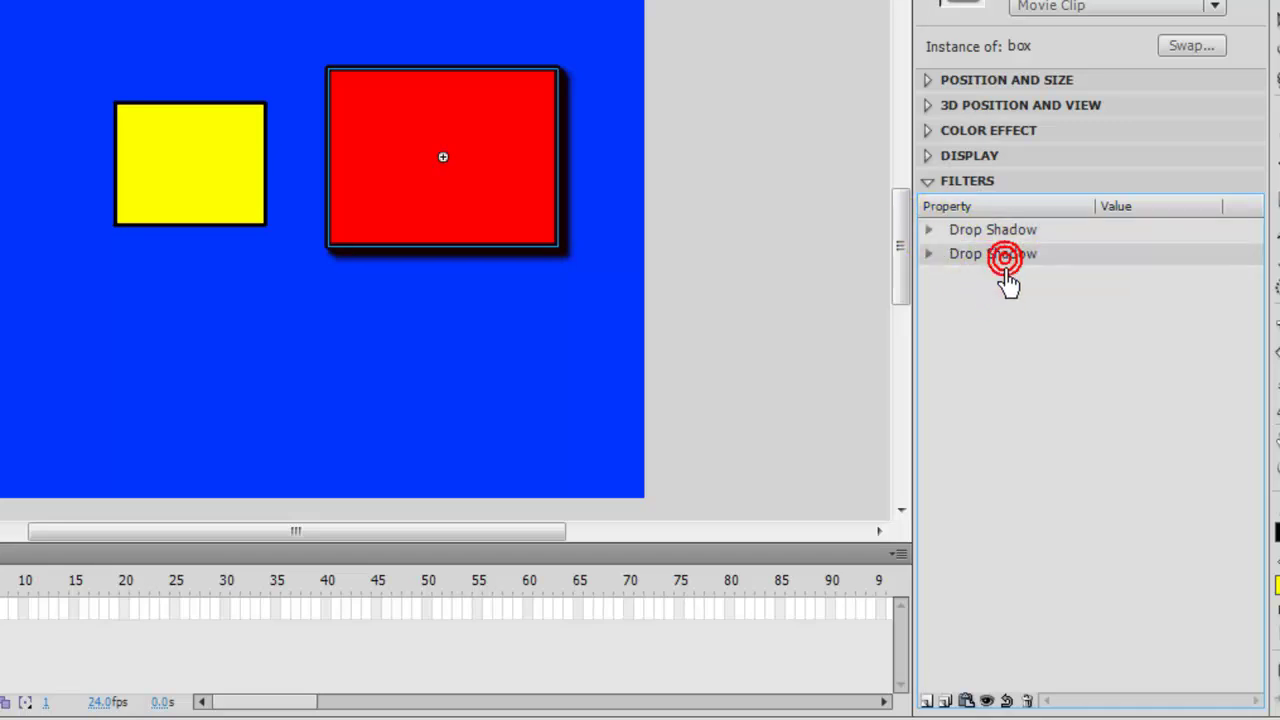
click(1028, 701)
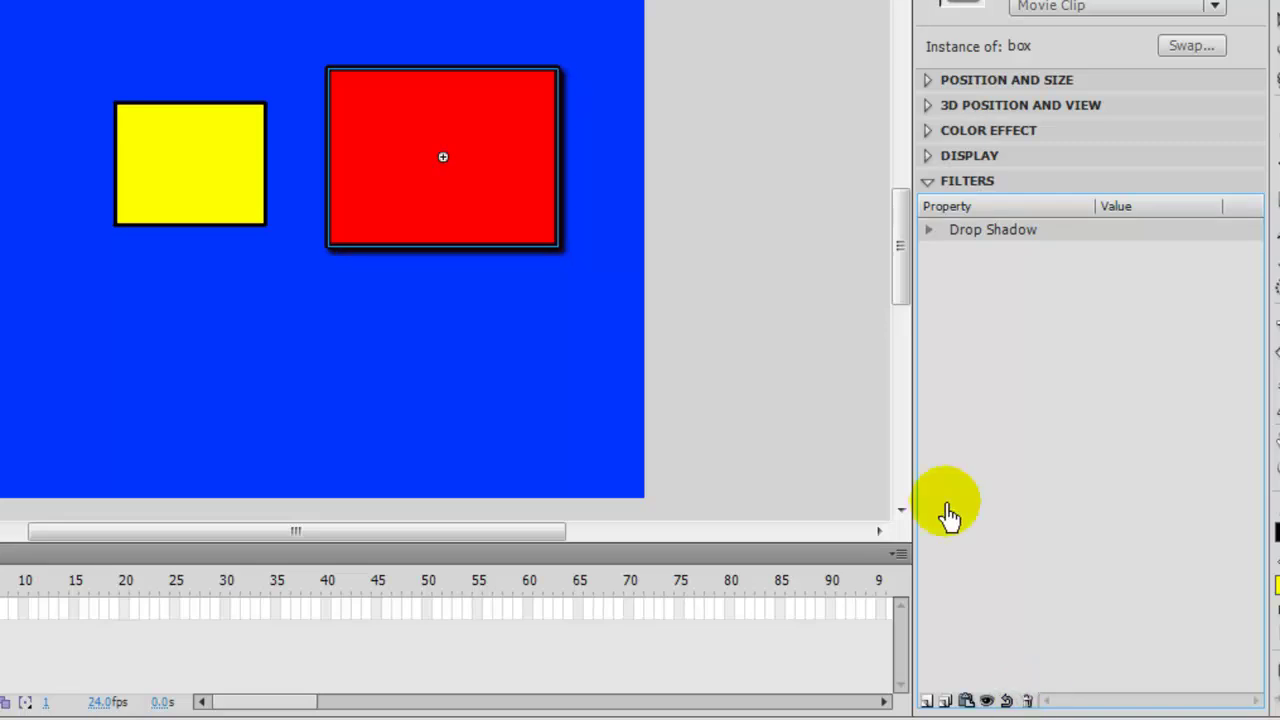
- Add a Glow filter to the red box, set its color to white, and check the effect with the box deselected
click(926, 701)
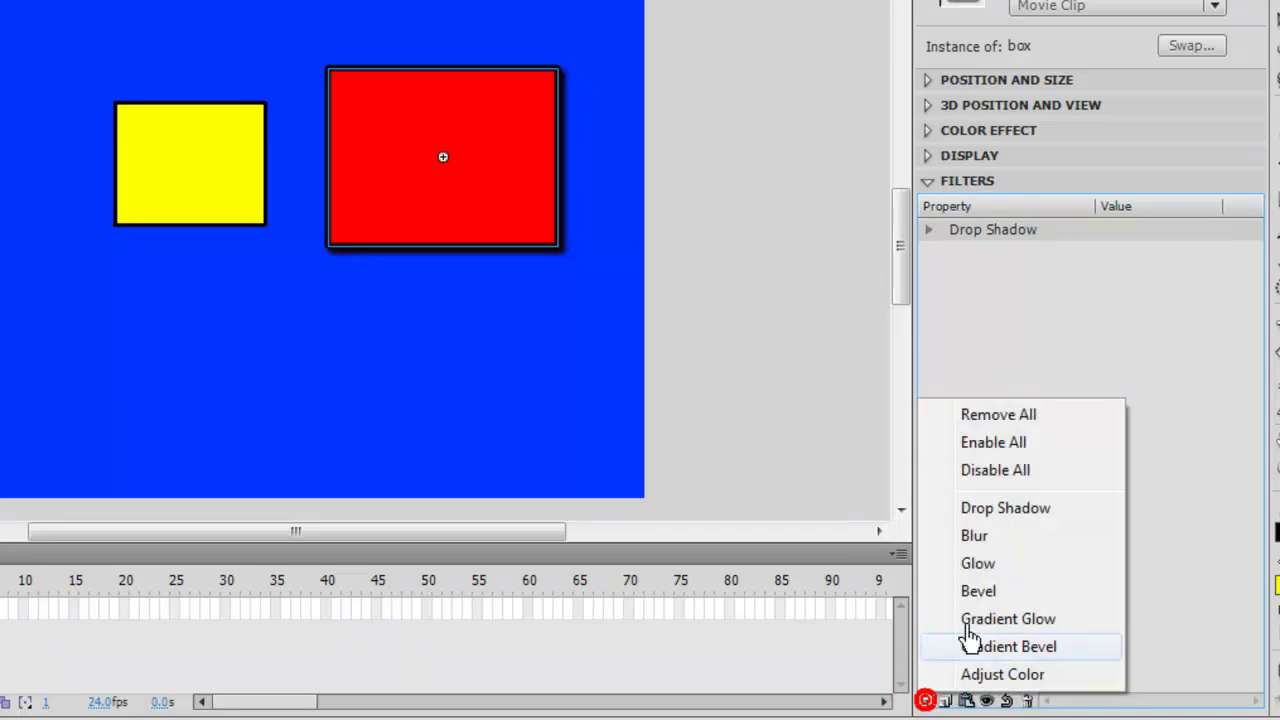
click(978, 564)
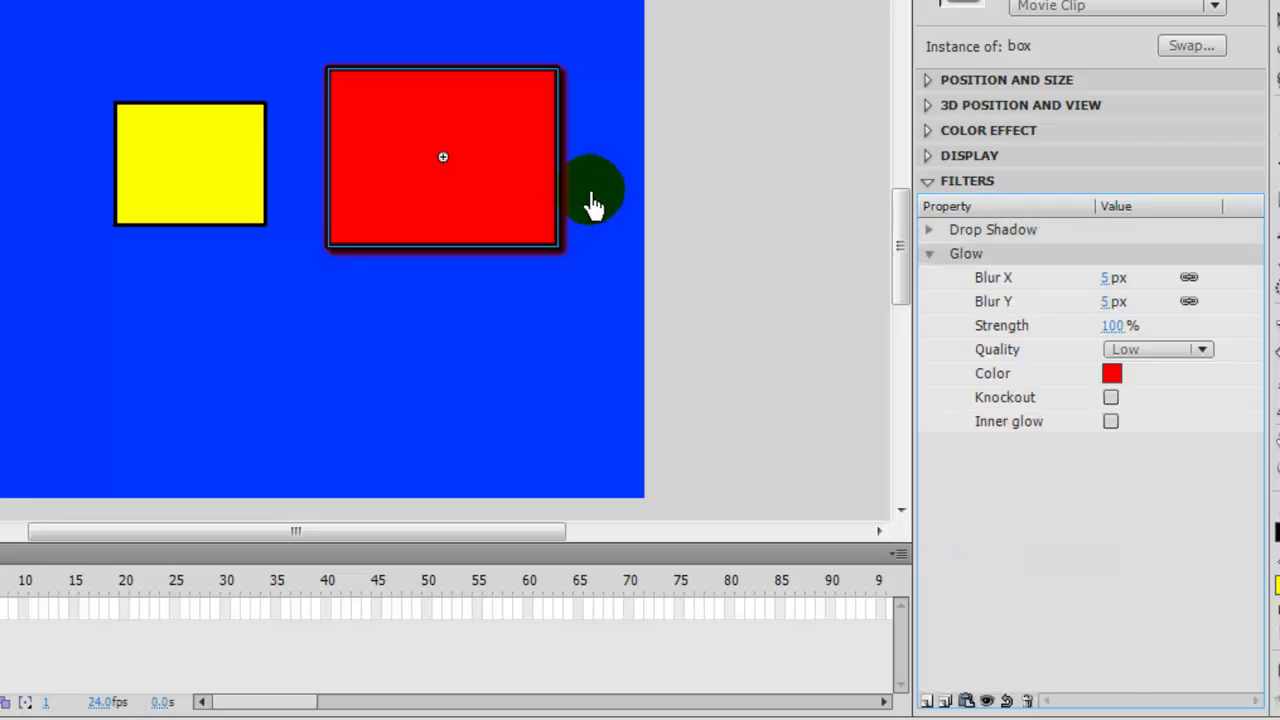
click(1114, 380)
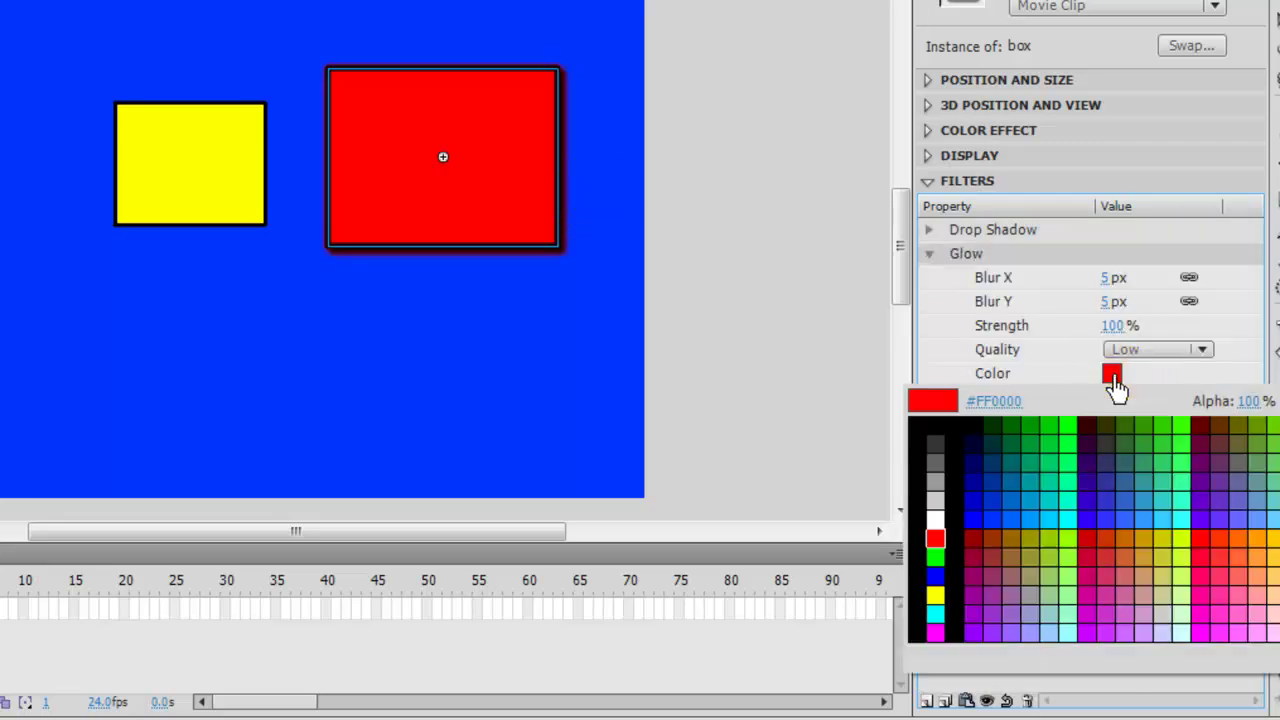
click(935, 521)
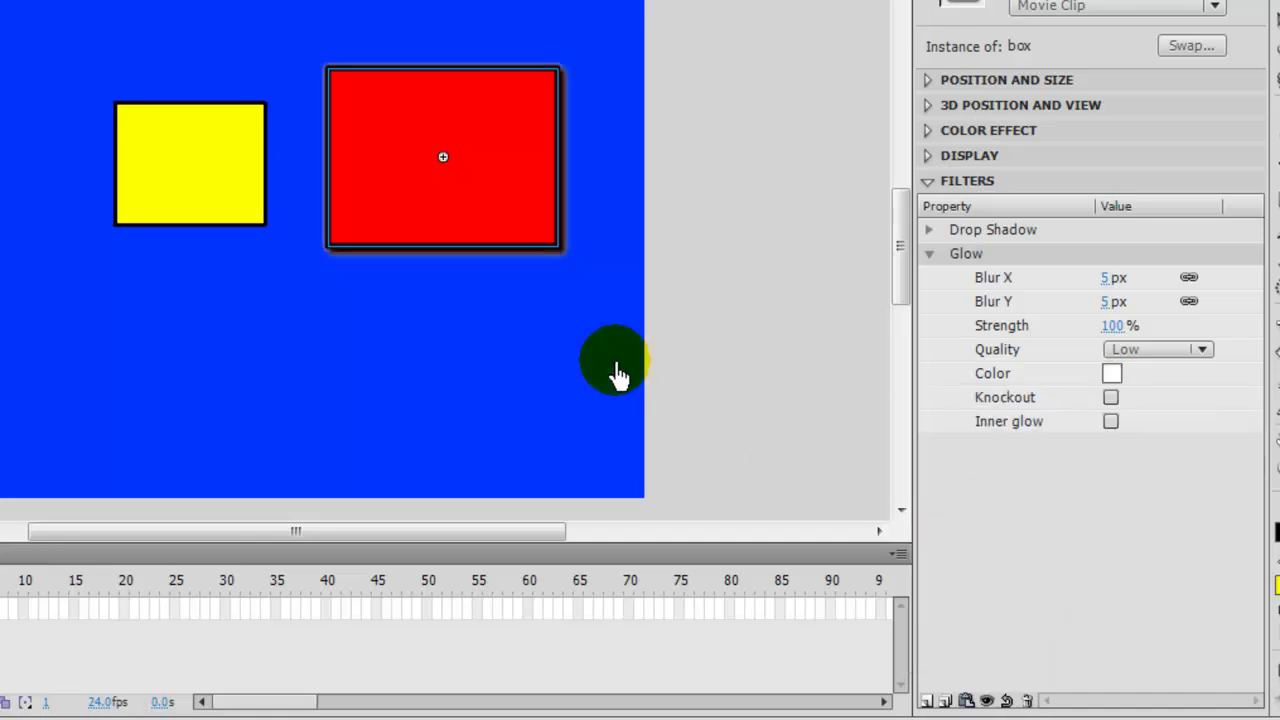
click(300, 120)
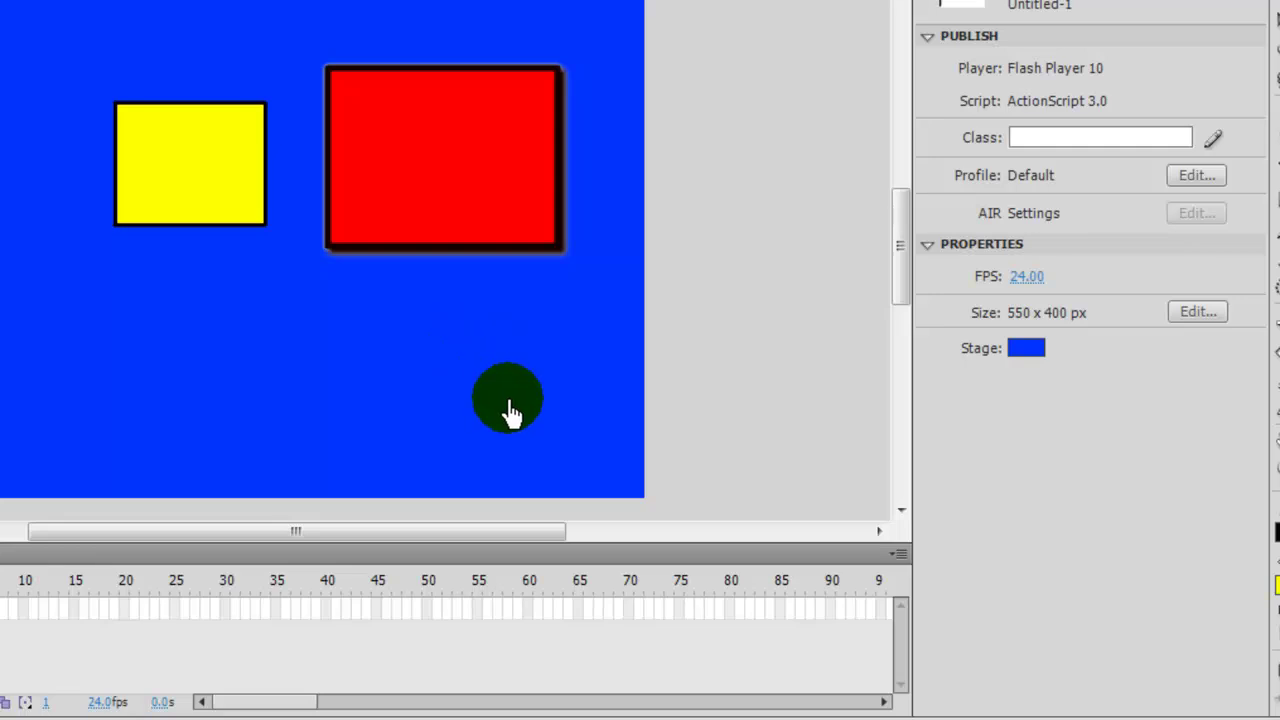
click(492, 234)
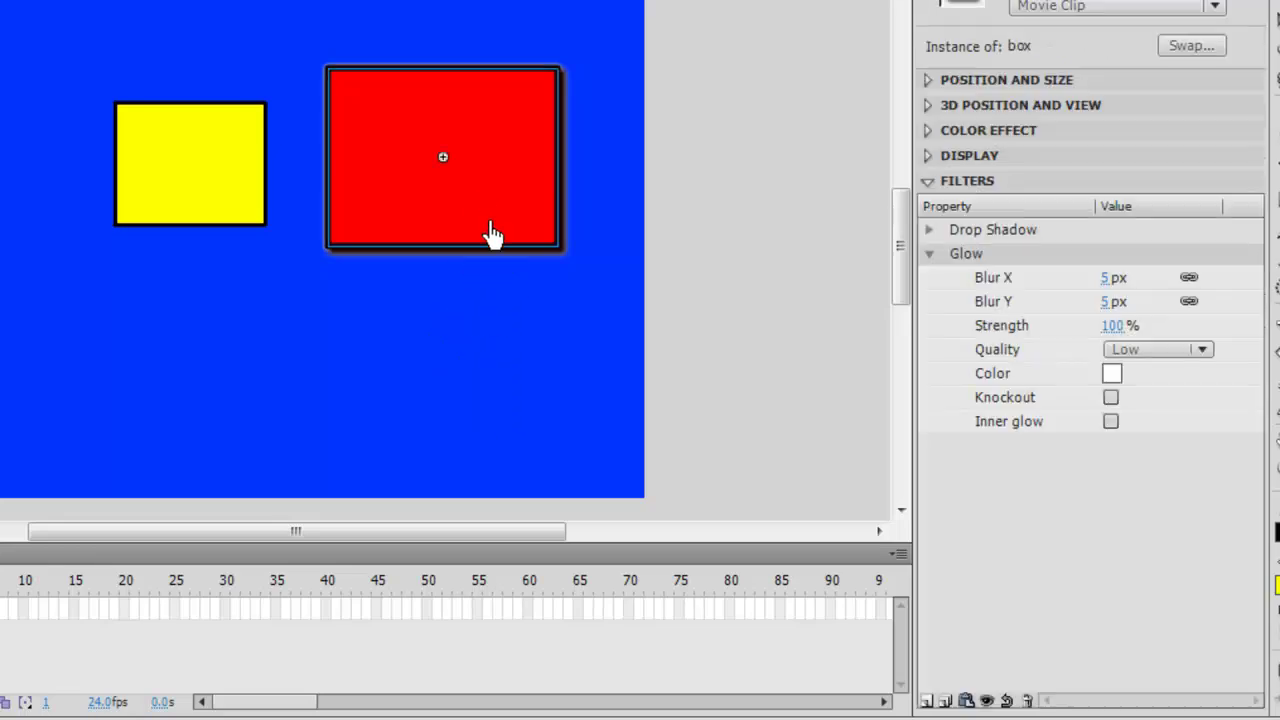
click(928, 255)
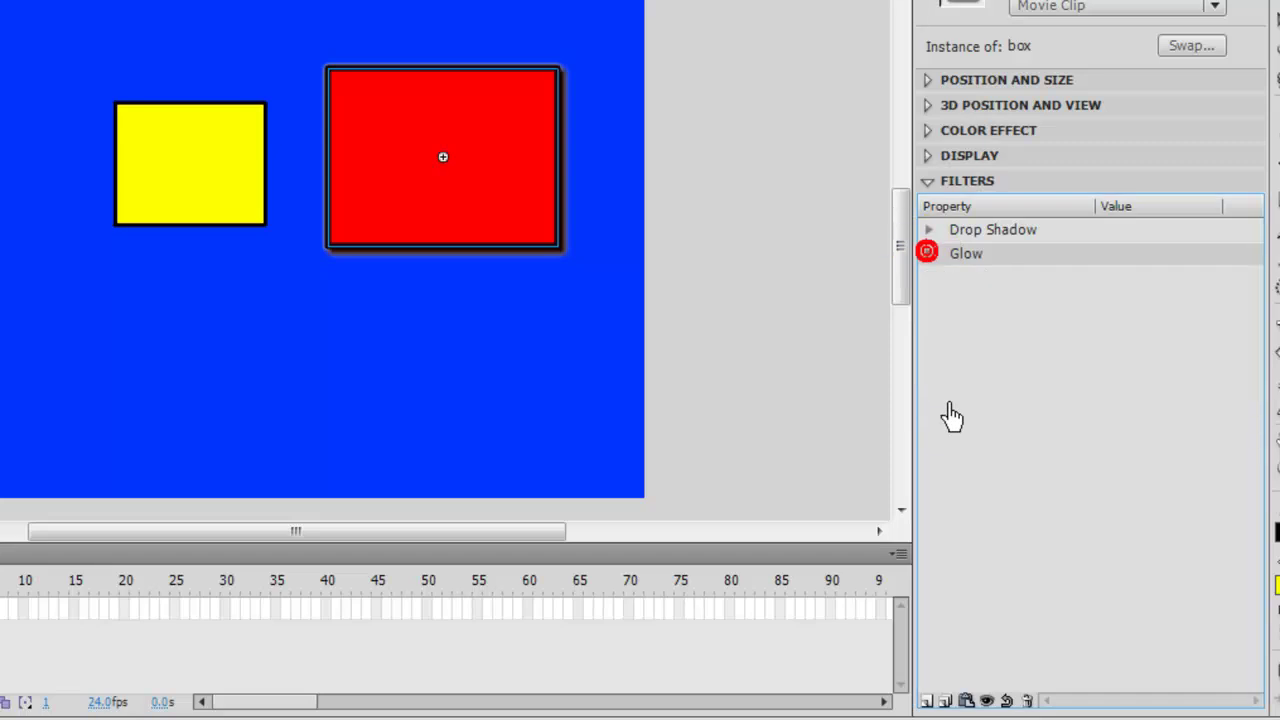
- Add a Bevel filter to the red box and check its look on the stage with the box deselected
click(926, 700)
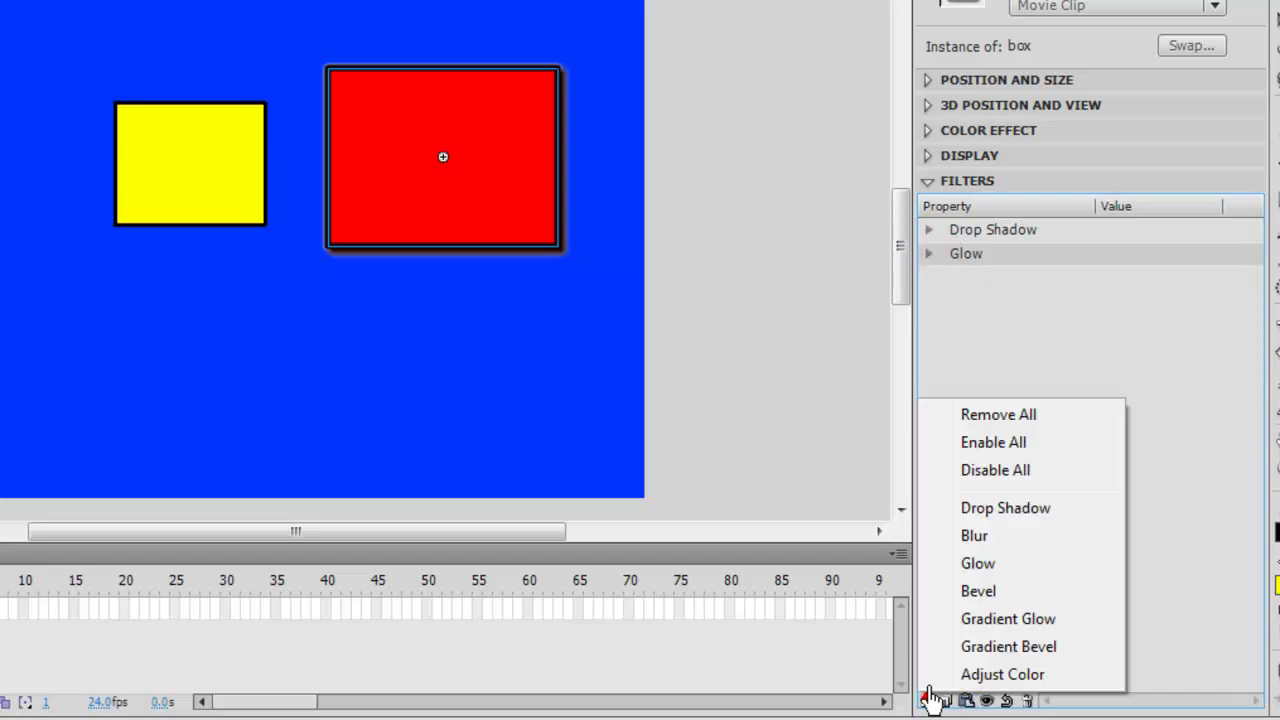
click(978, 591)
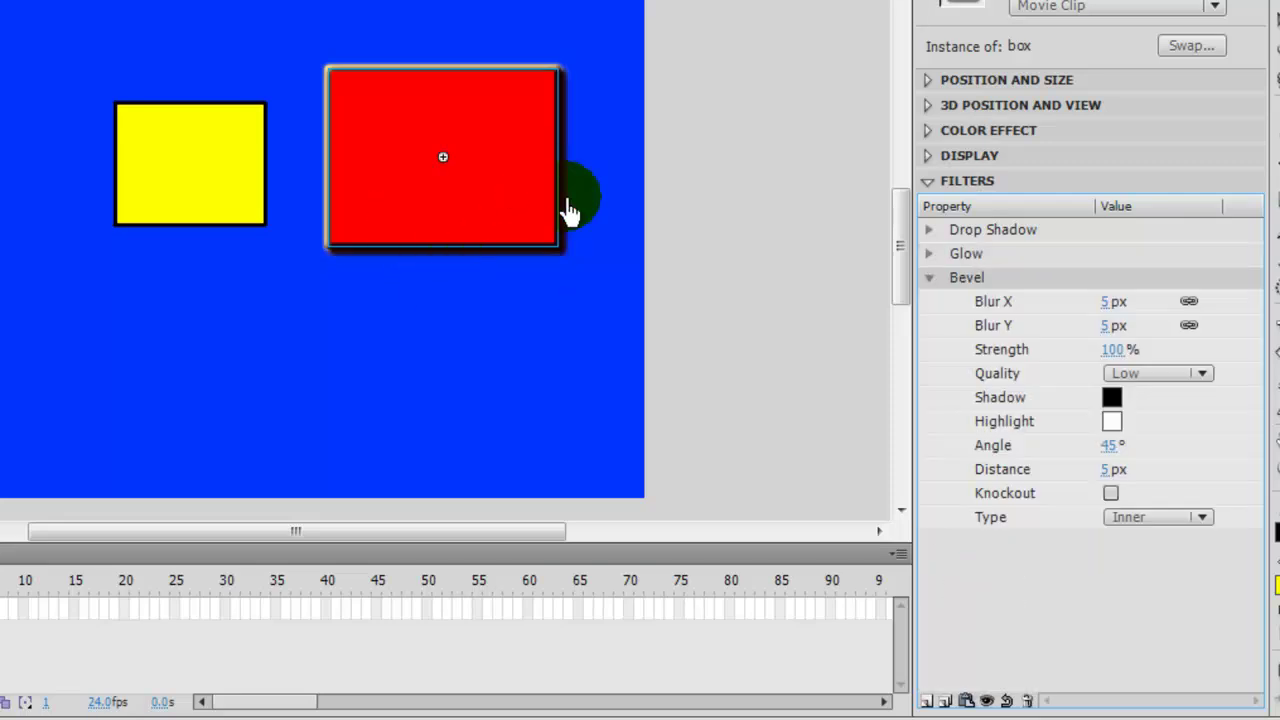
click(615, 198)
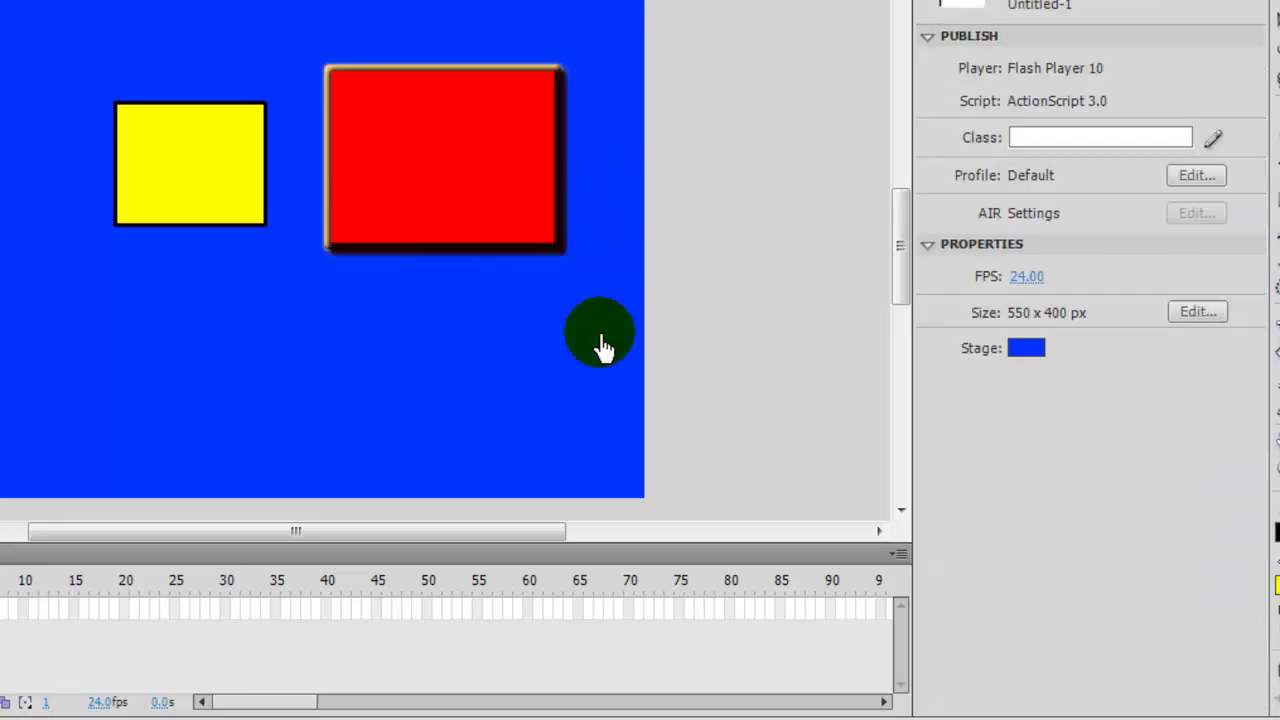
click(528, 206)
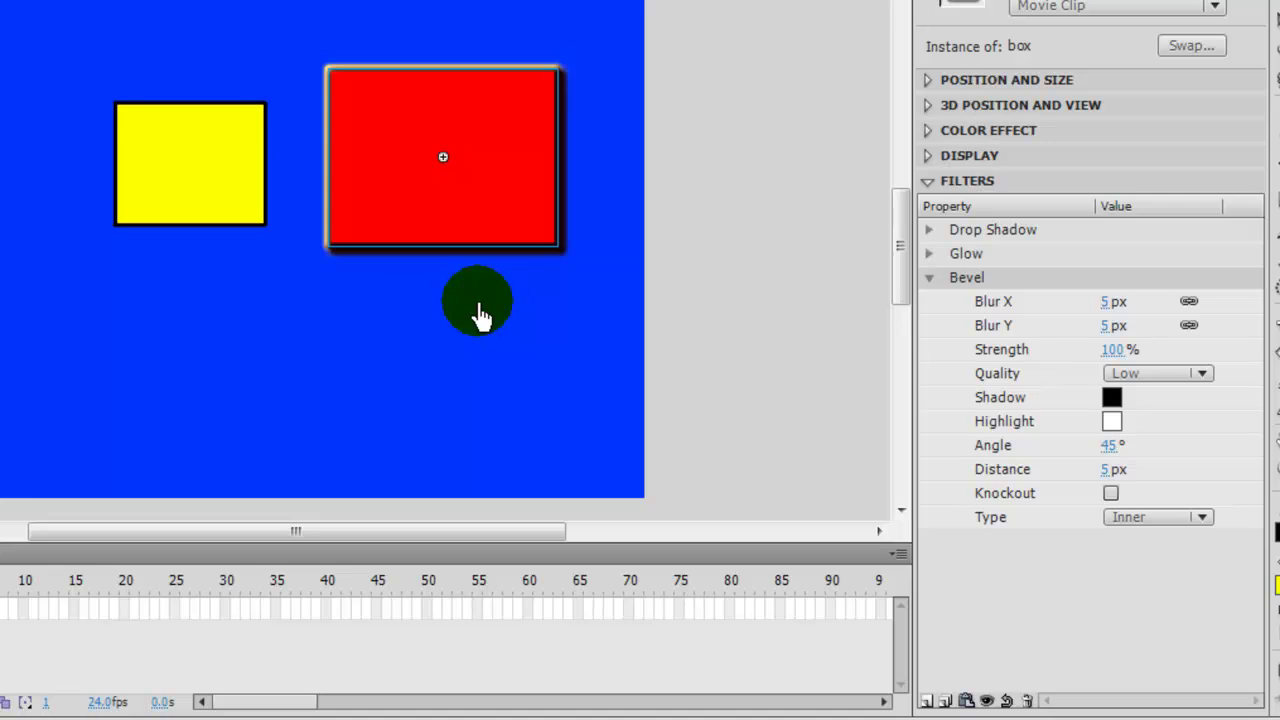
- Delete the boxes from the stage and set the Text tool's color to red
key(Delete)
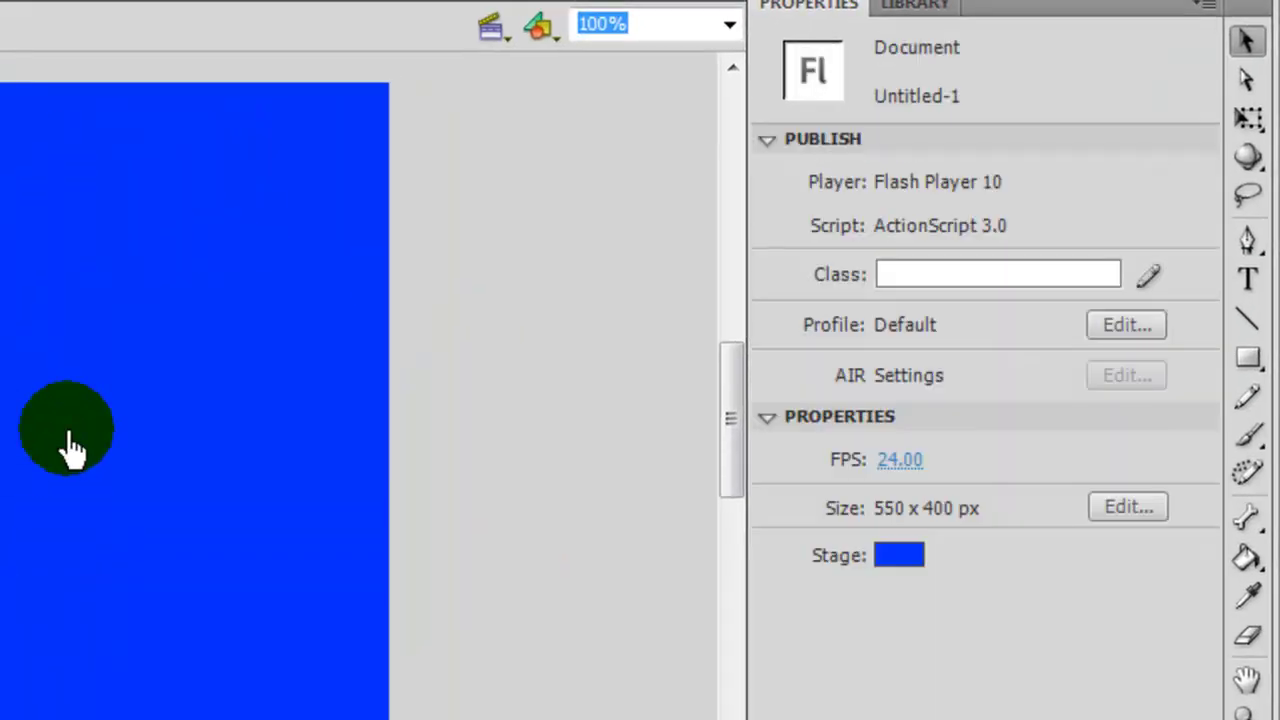
click(1250, 285)
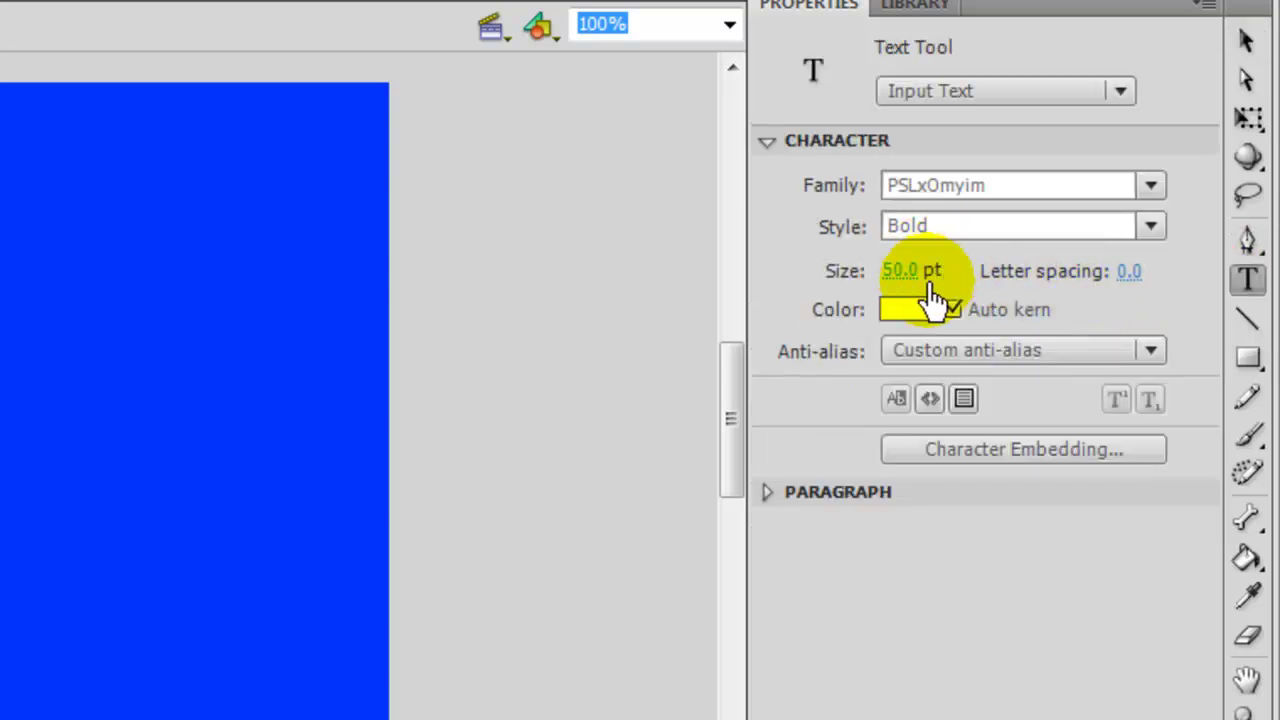
click(902, 312)
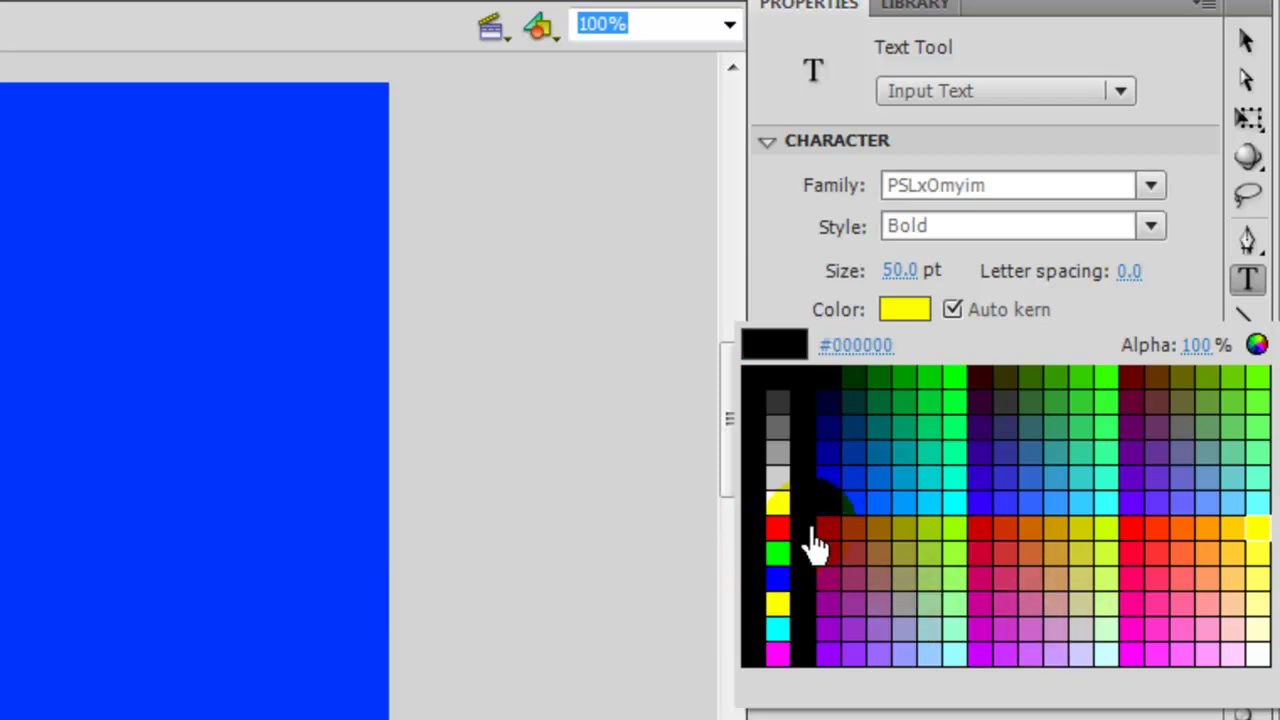
click(776, 533)
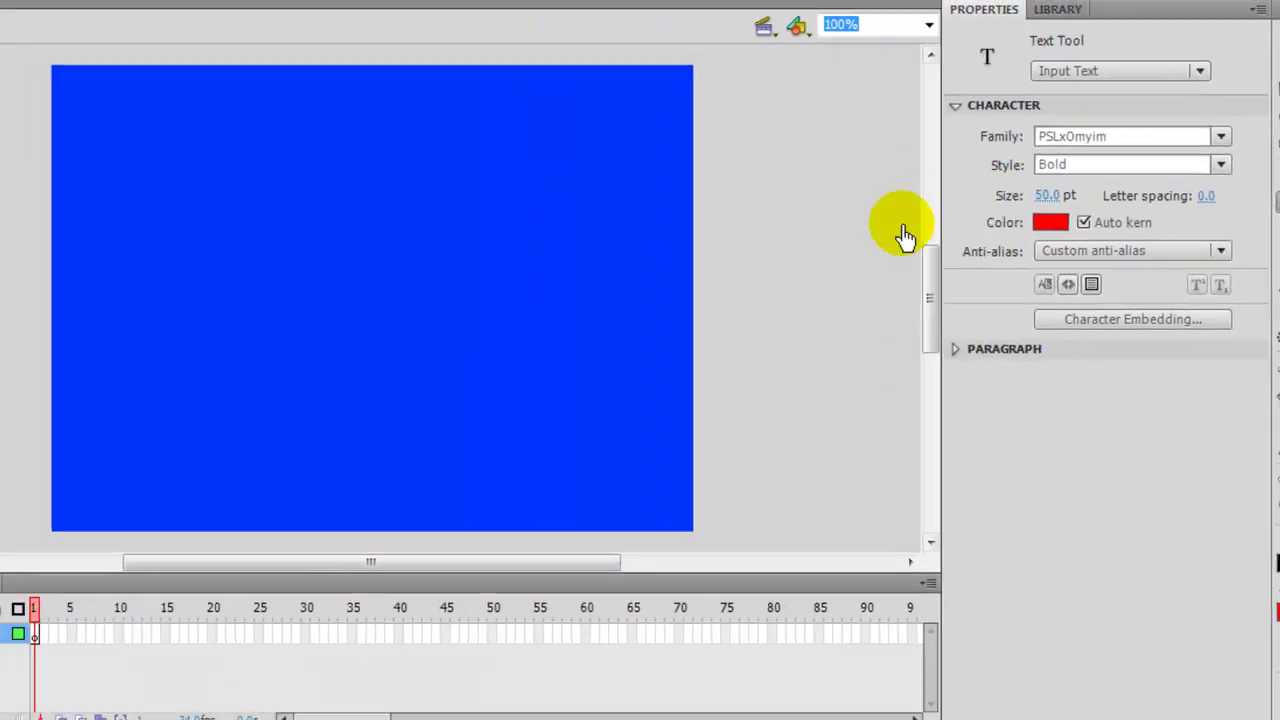
- Create an input text field in the upper middle of the stage containing "Text Tool"
drag(286, 234, 406, 241)
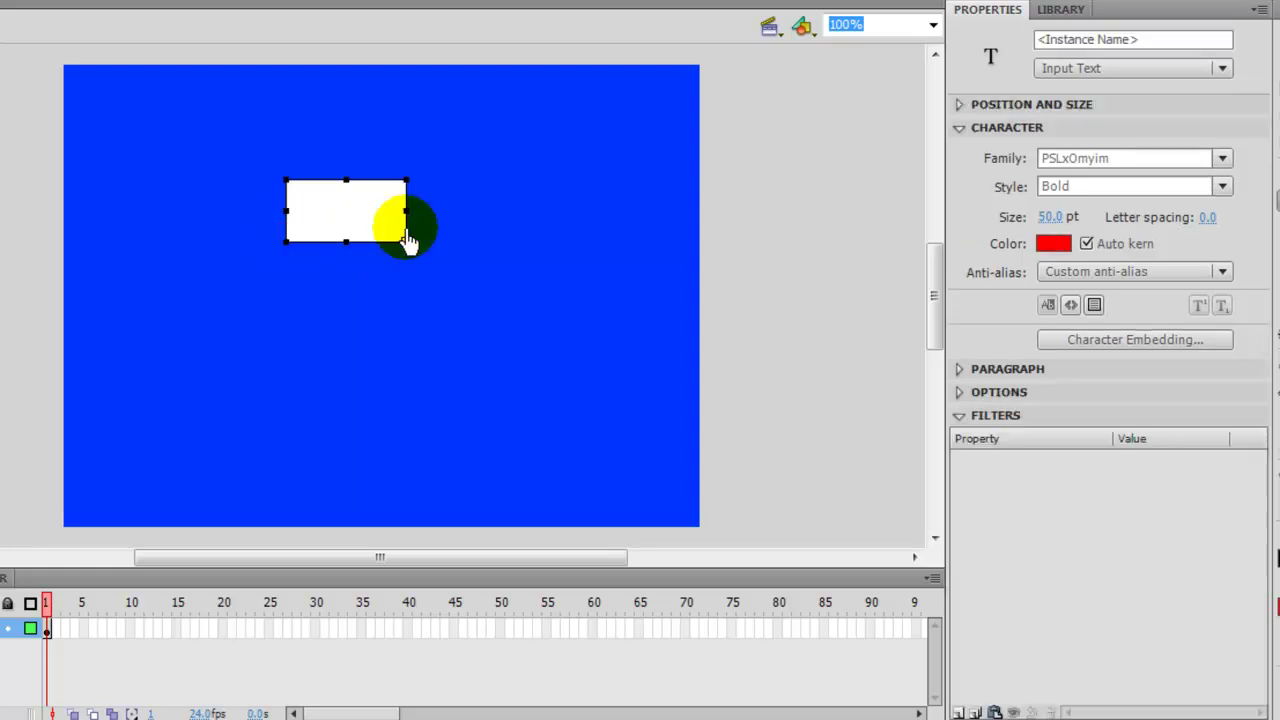
text(Text)
key(Return)
text(Tool)
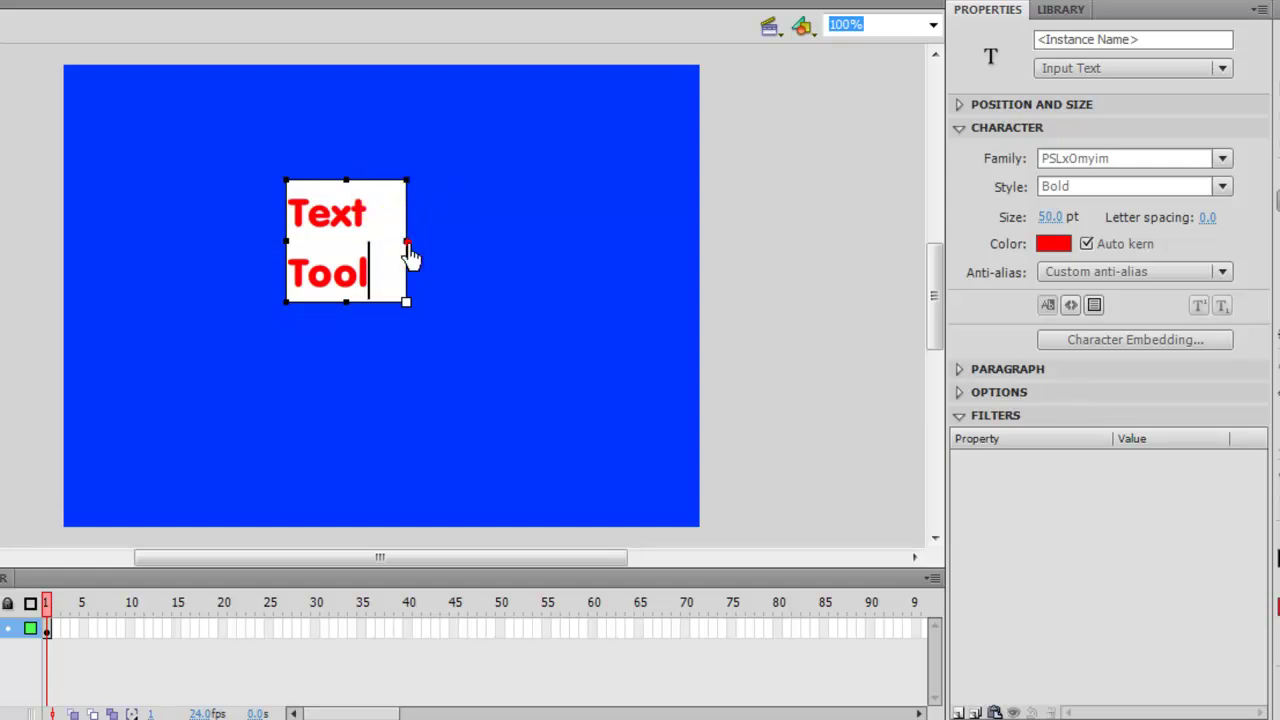
- Resize the text field so "Text Tool" fits on a single line, and move it slightly down the stage
drag(501, 255, 498, 256)
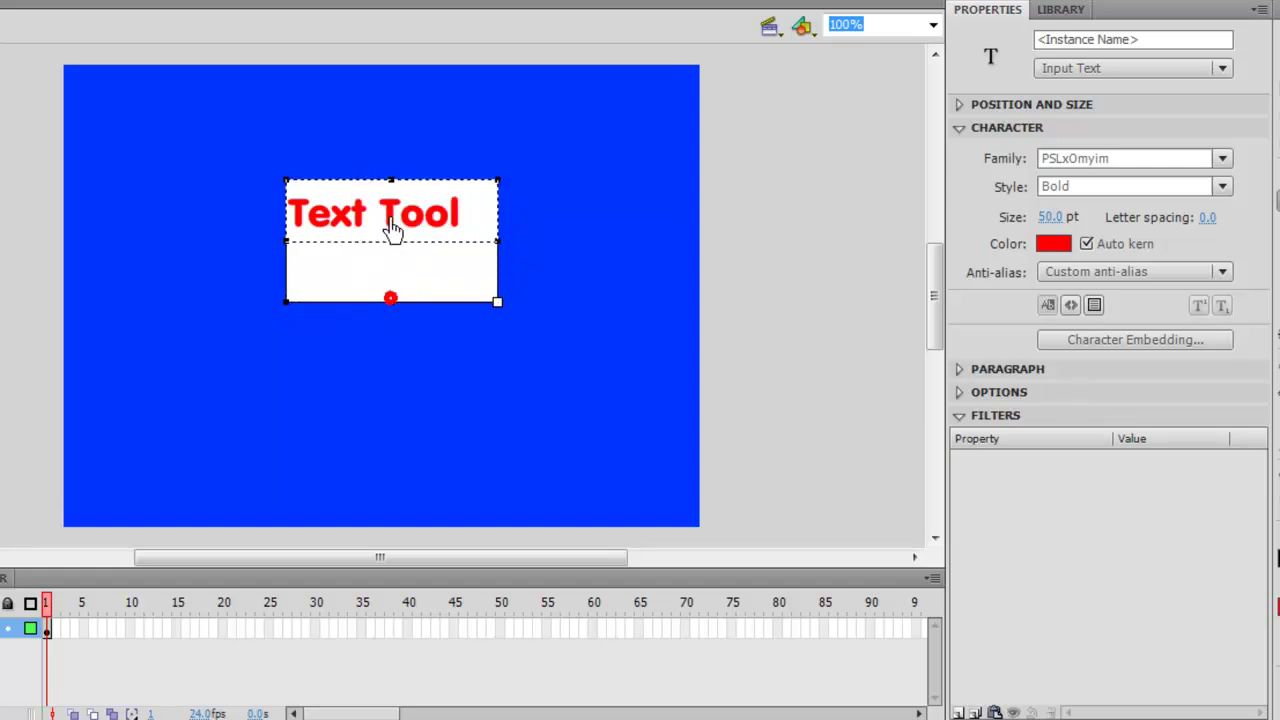
click(490, 213)
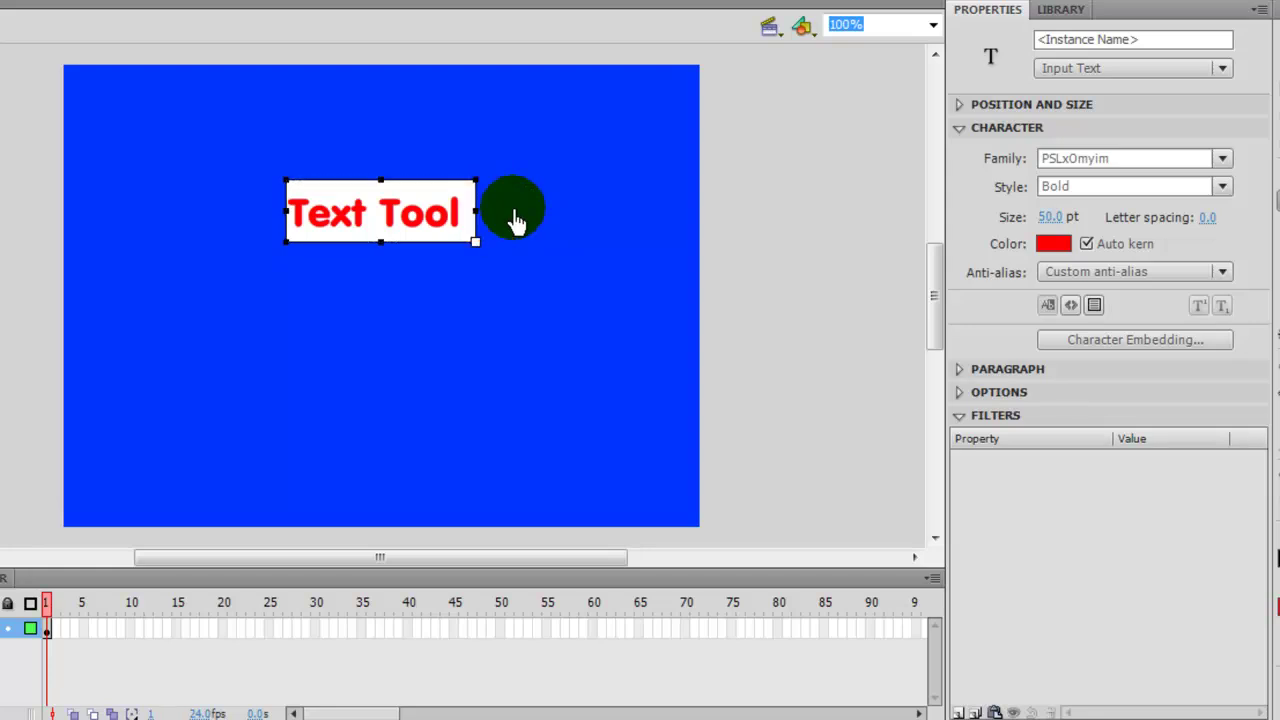
click(1272, 36)
drag(409, 229, 421, 263)
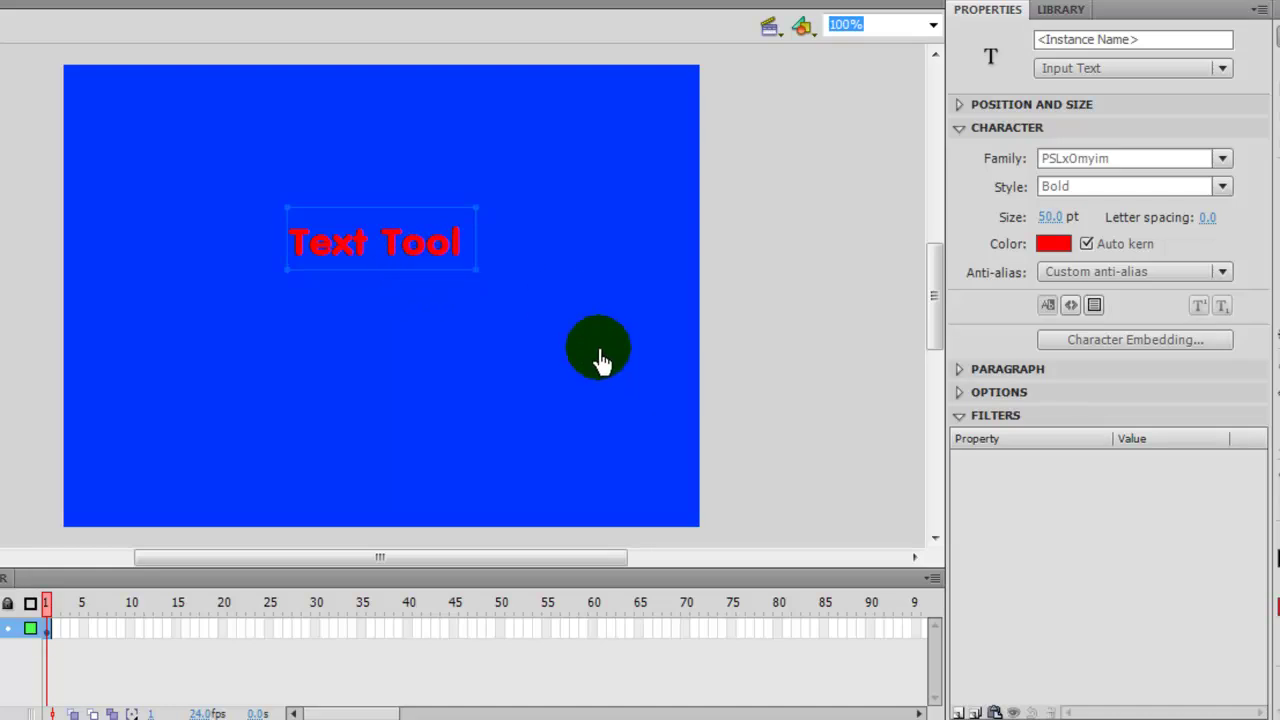
- Add a Glow filter to the "Text Tool" text field and set the glow color to white
click(506, 251)
click(432, 250)
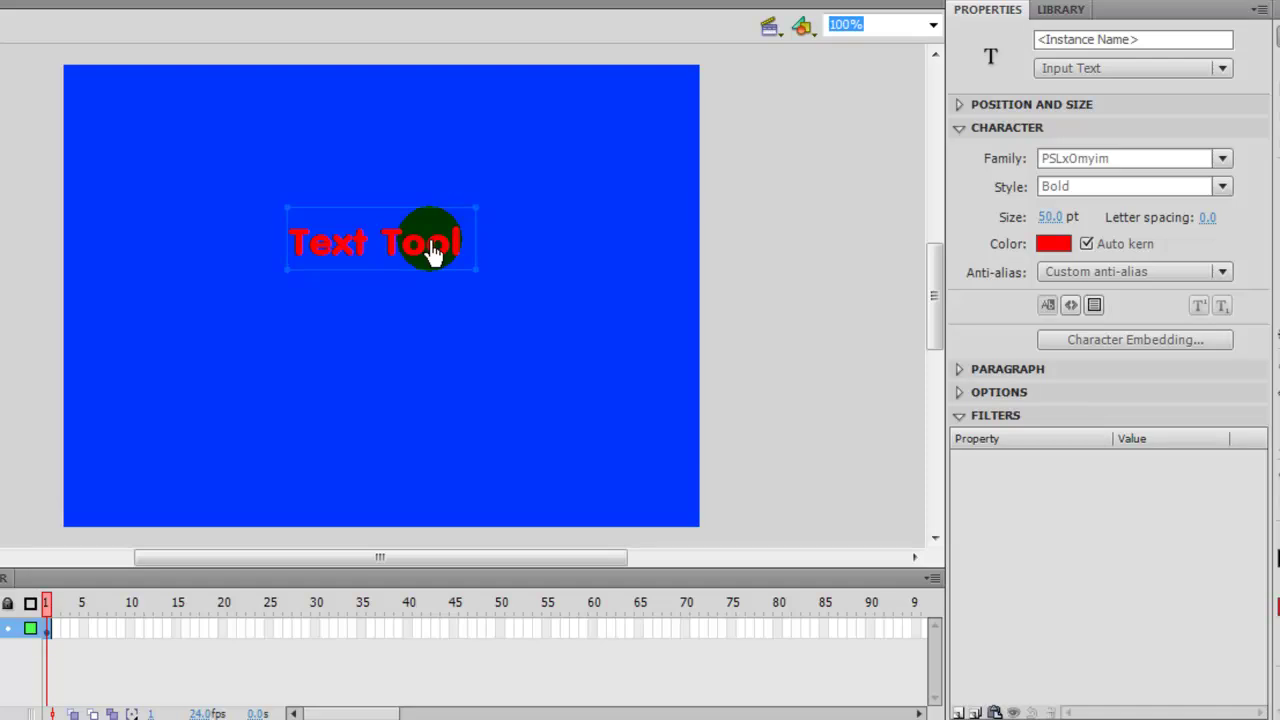
click(993, 128)
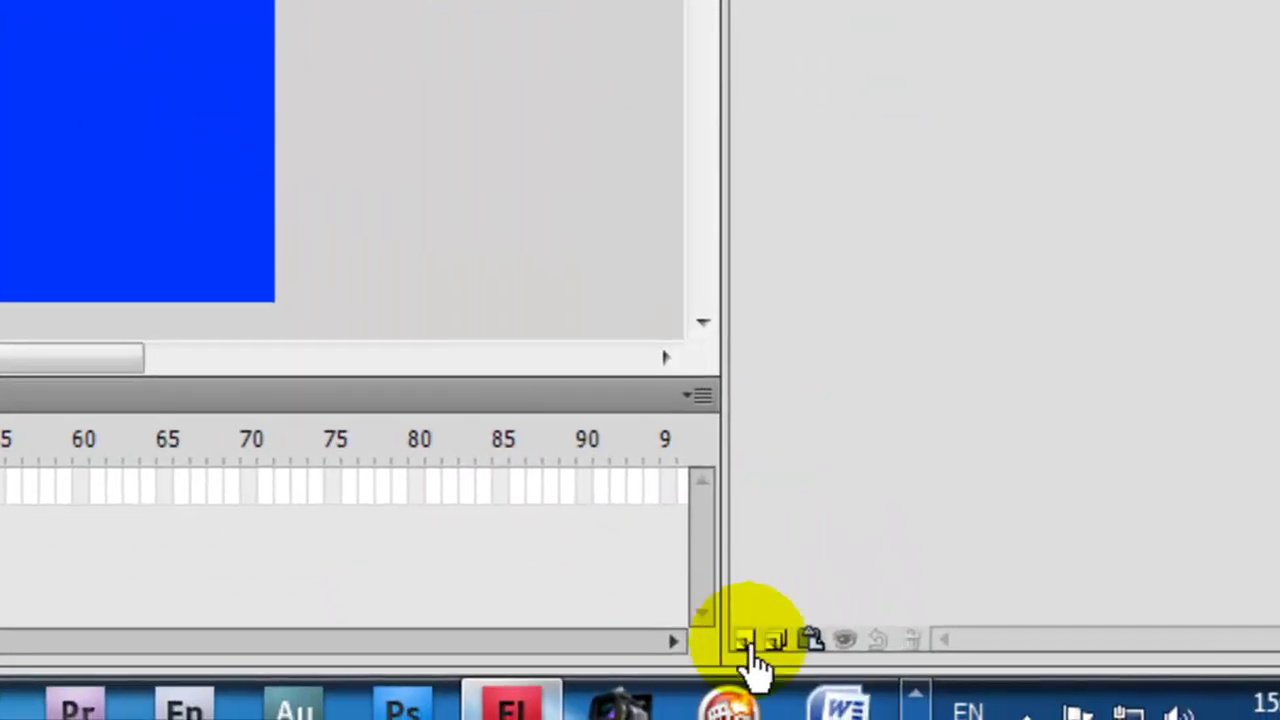
click(958, 712)
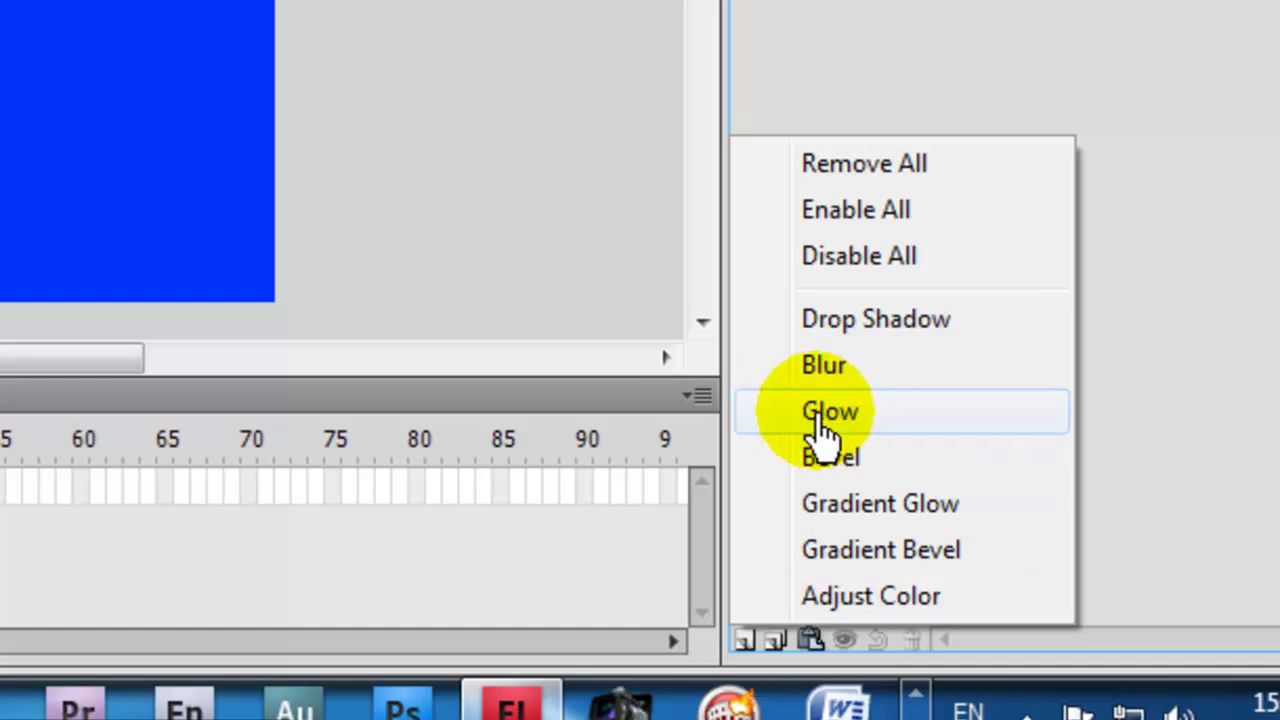
click(843, 411)
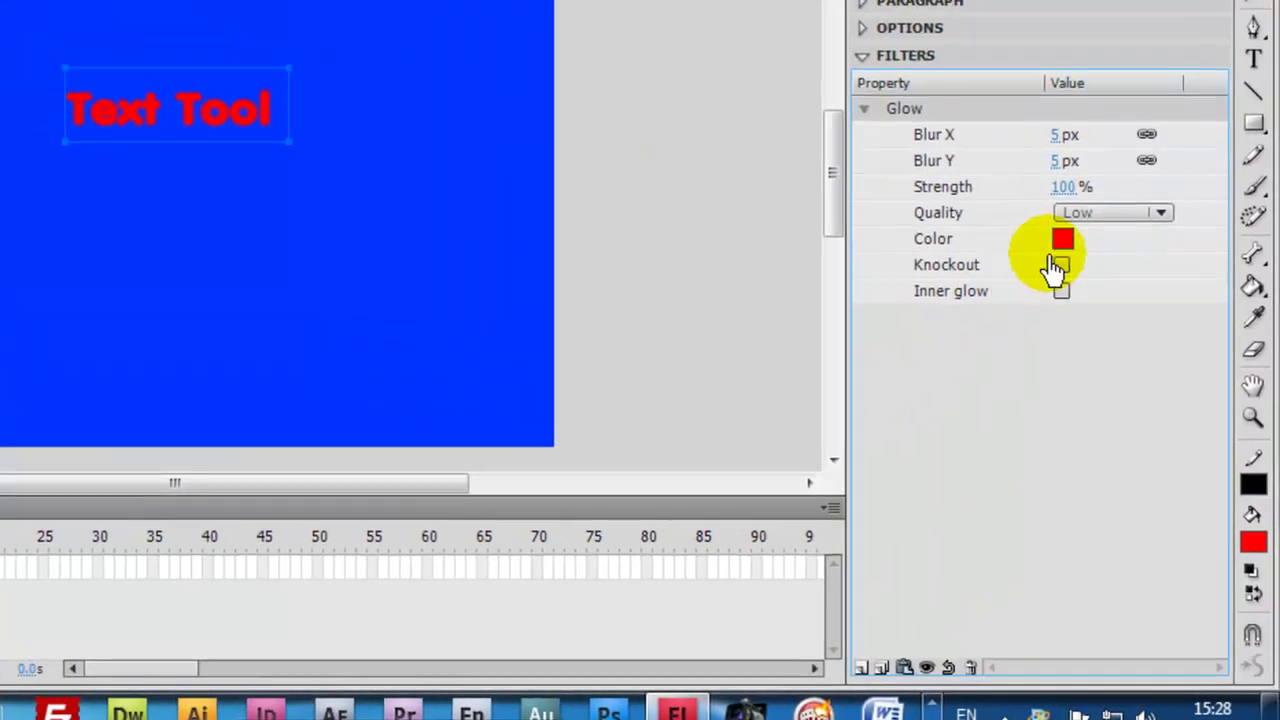
click(1060, 192)
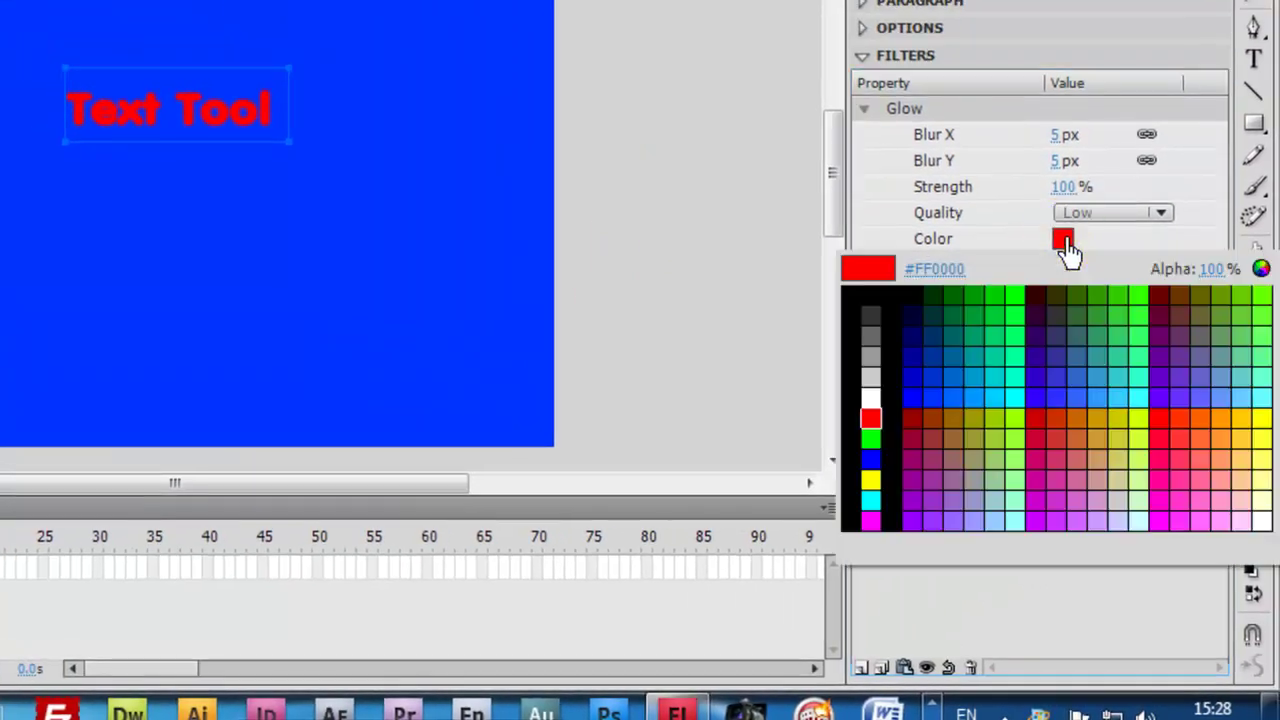
click(870, 404)
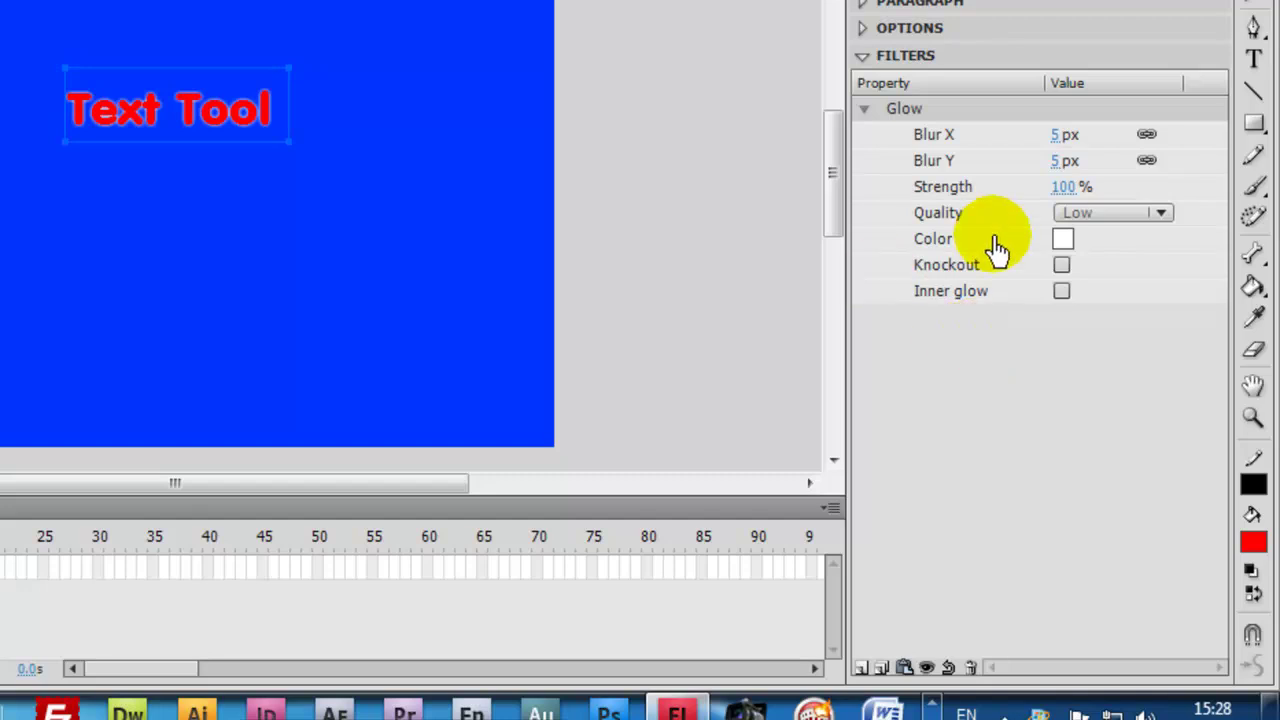
- Set the text glow's quality to High and its strength to 1500%
click(1086, 210)
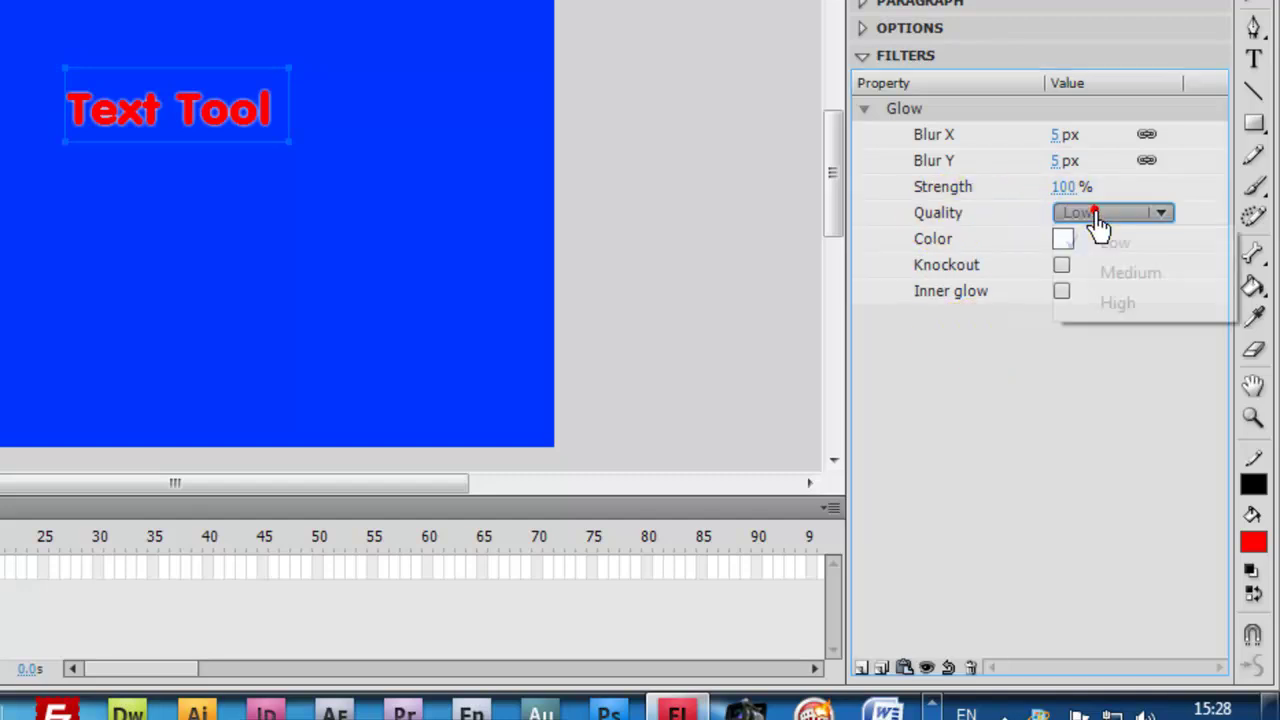
click(1100, 302)
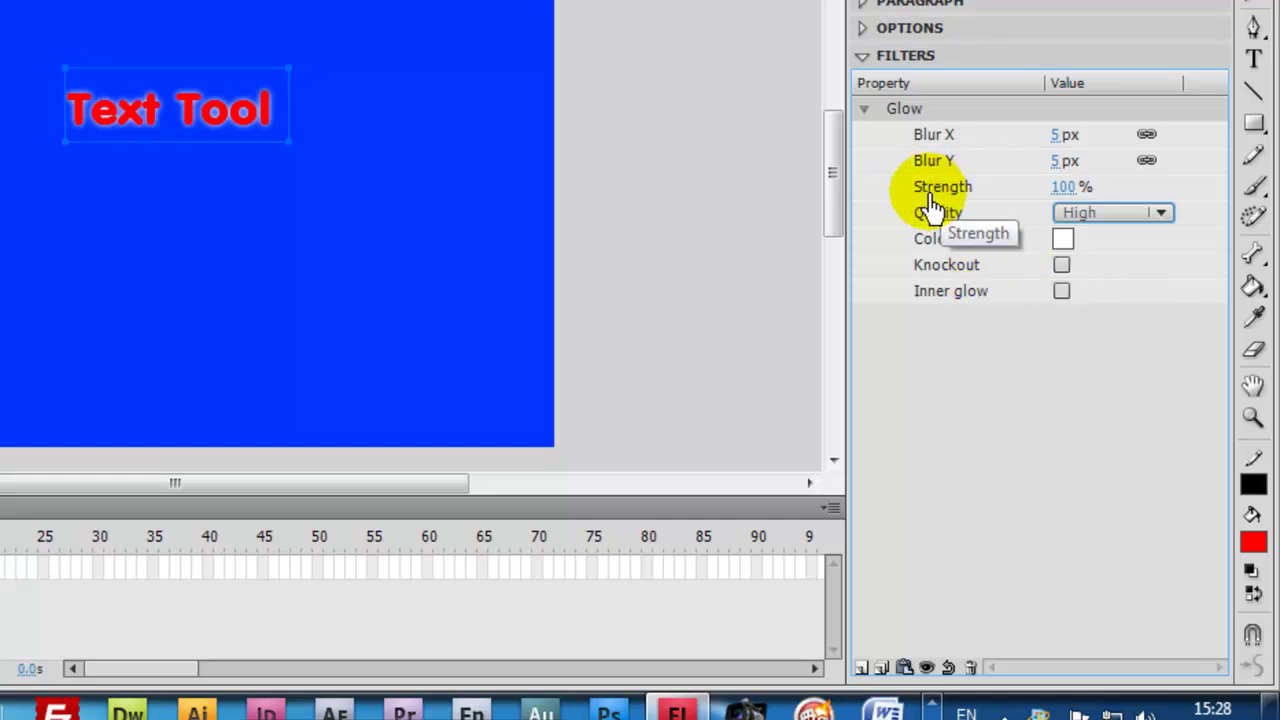
click(1064, 187)
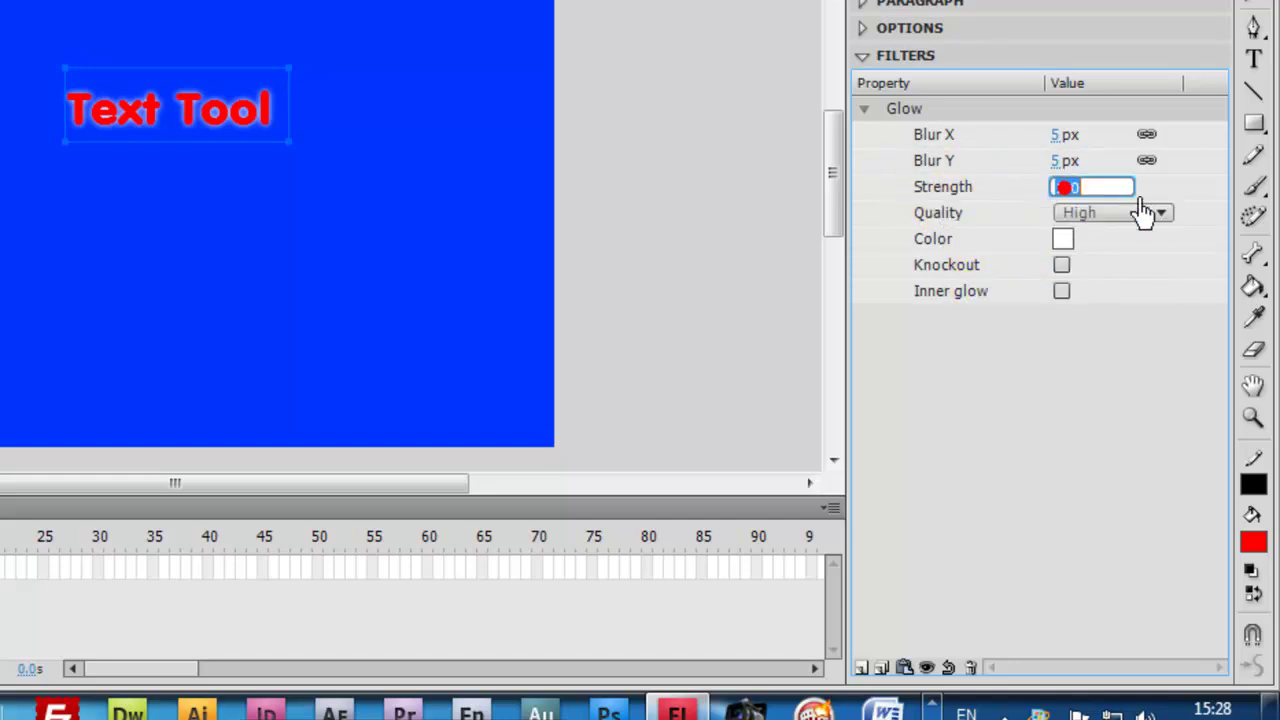
text(1500)
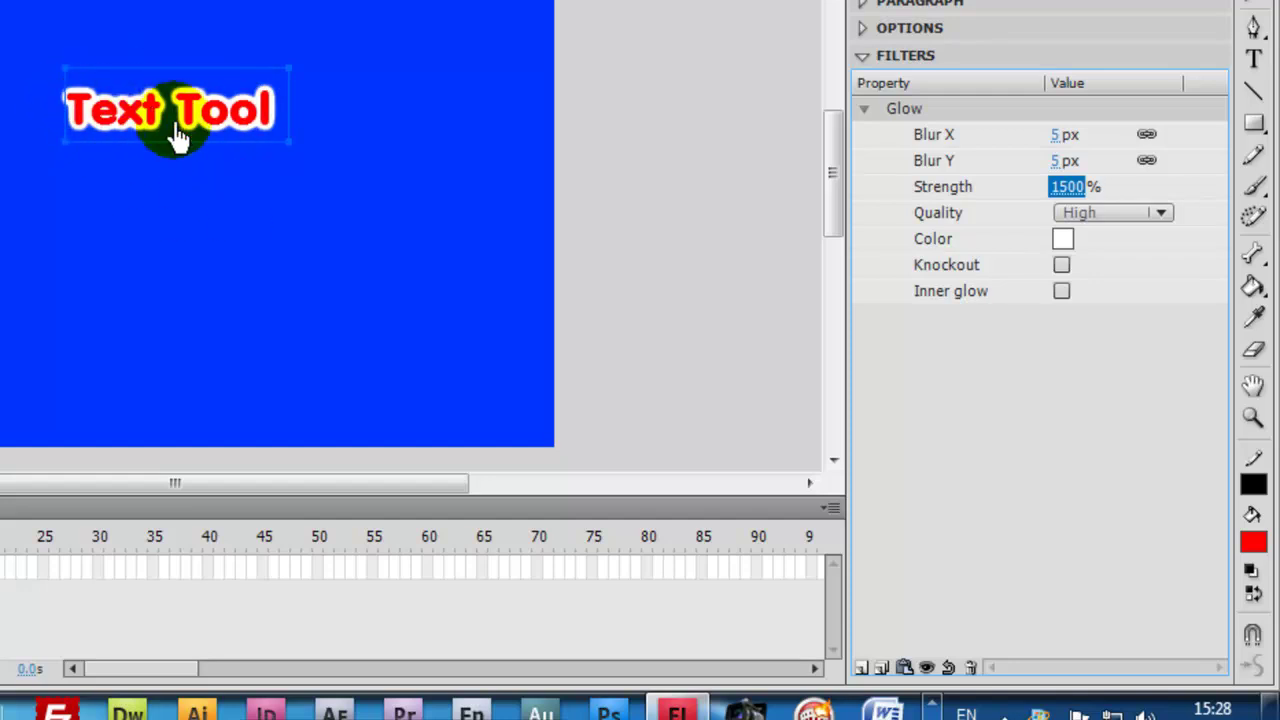
- Set the glow's Blur X and Blur Y to 3 px, and move the text slightly up the stage
click(1060, 162)
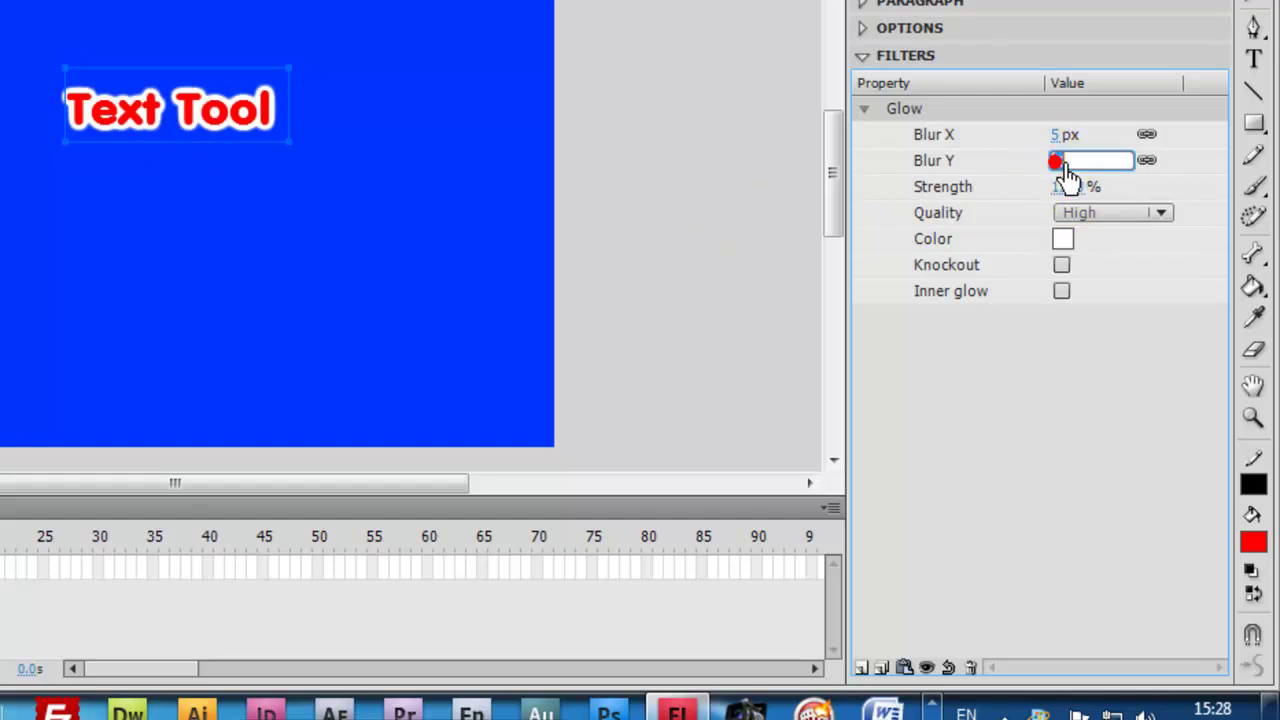
text(3)
key(Return)
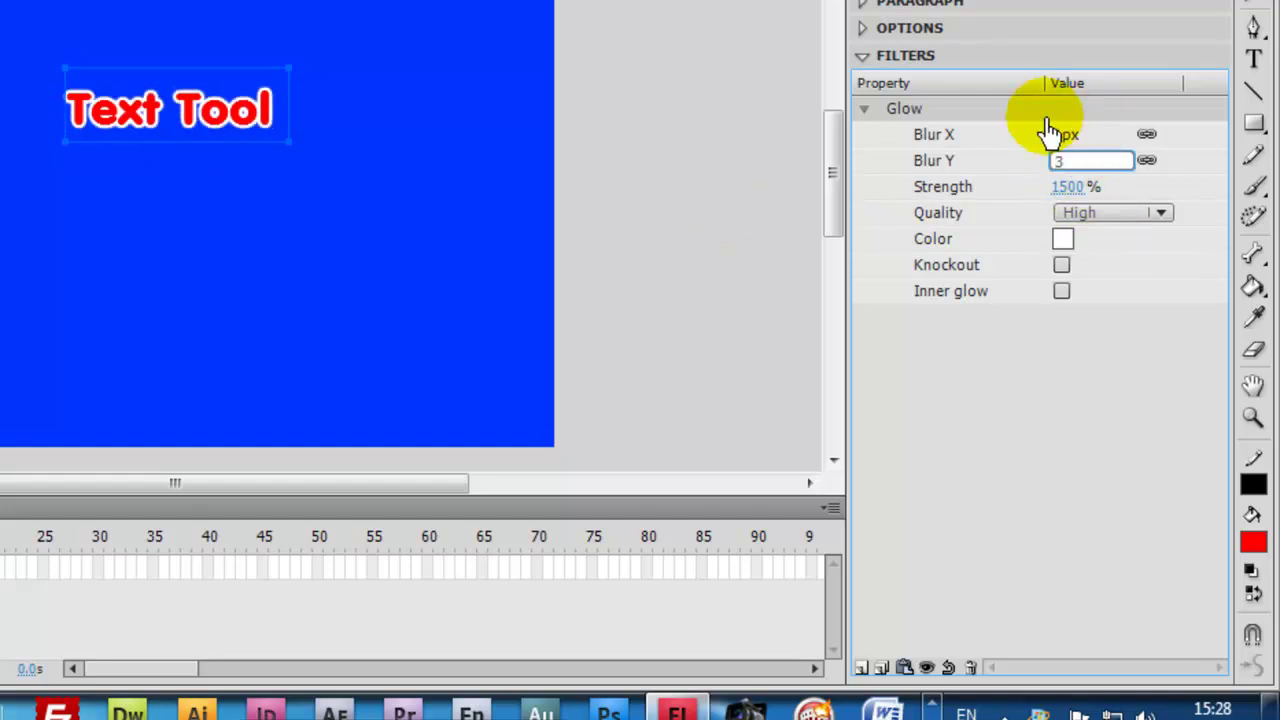
click(366, 165)
drag(214, 143, 223, 84)
click(233, 113)
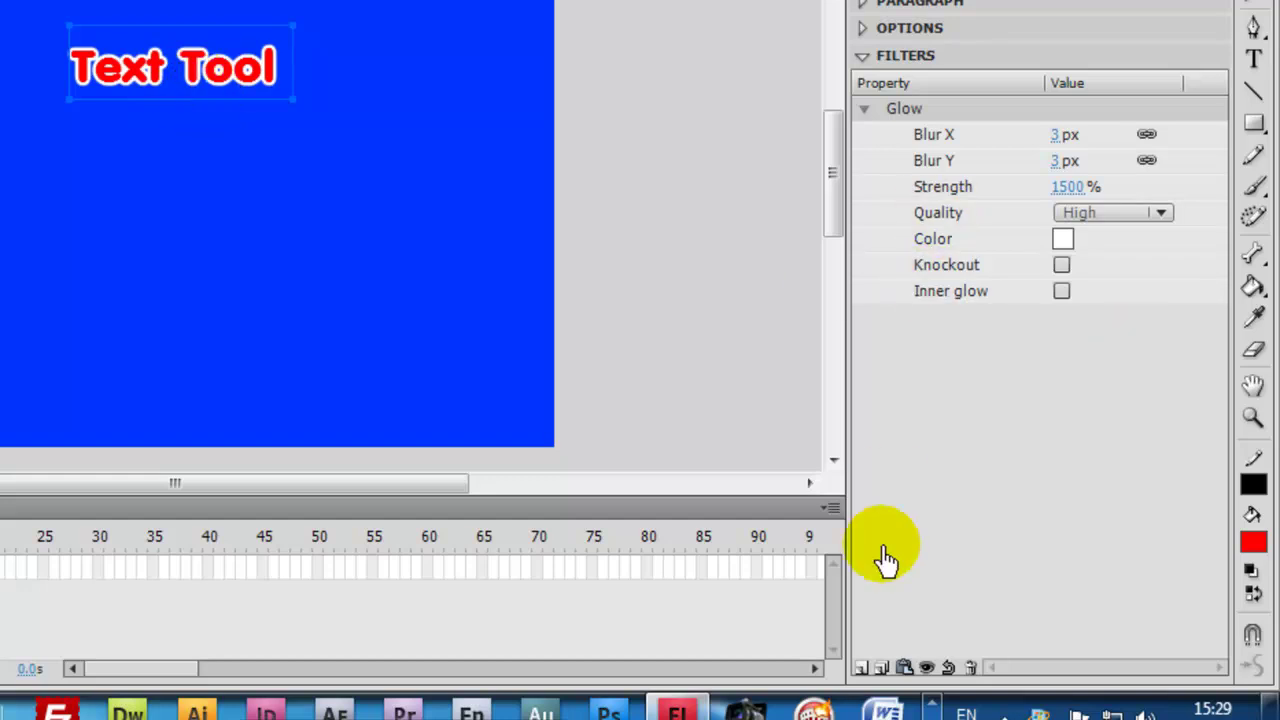
- Add a Drop Shadow filter to the text and collapse the settings of both the Glow and Drop Shadow filters
click(864, 110)
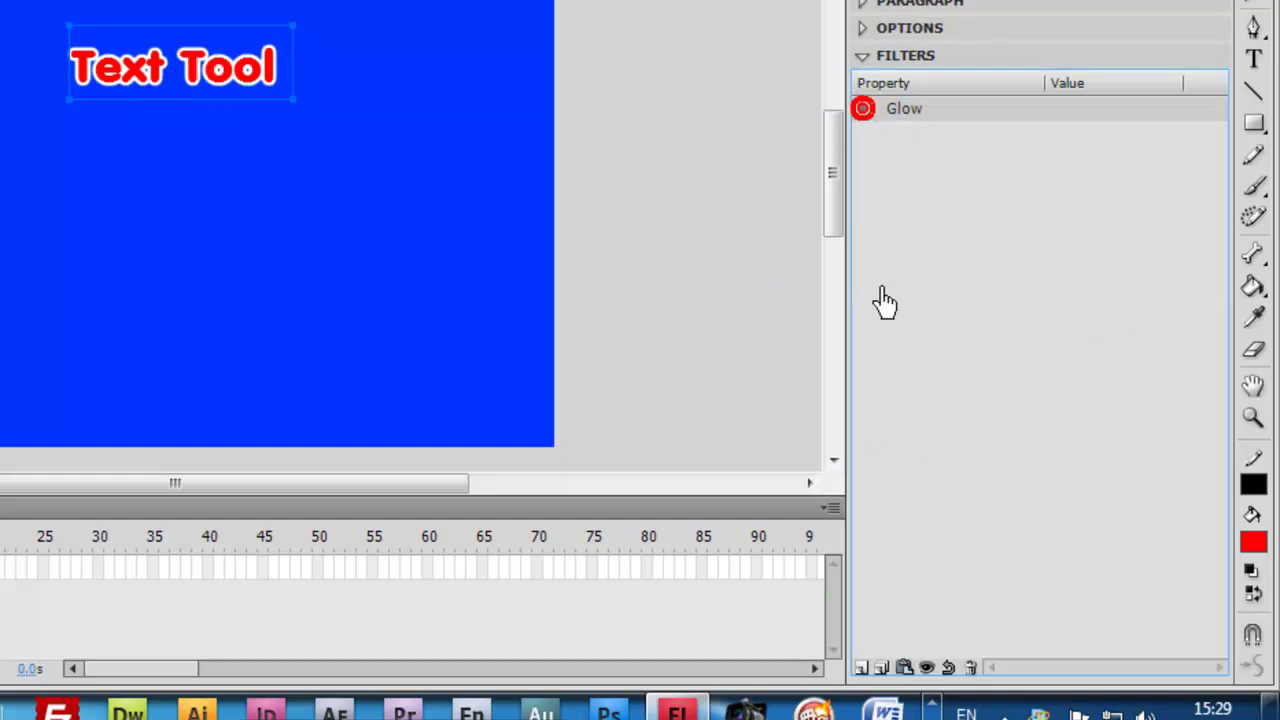
click(861, 667)
click(930, 460)
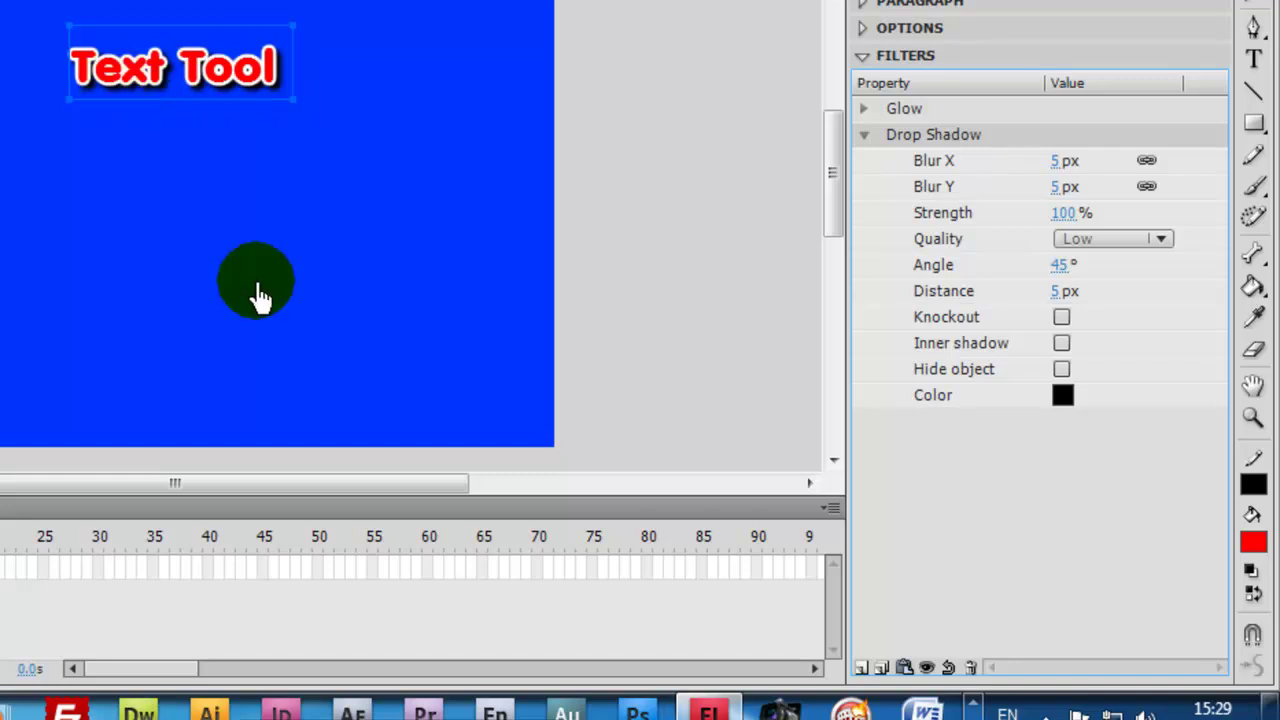
click(866, 136)
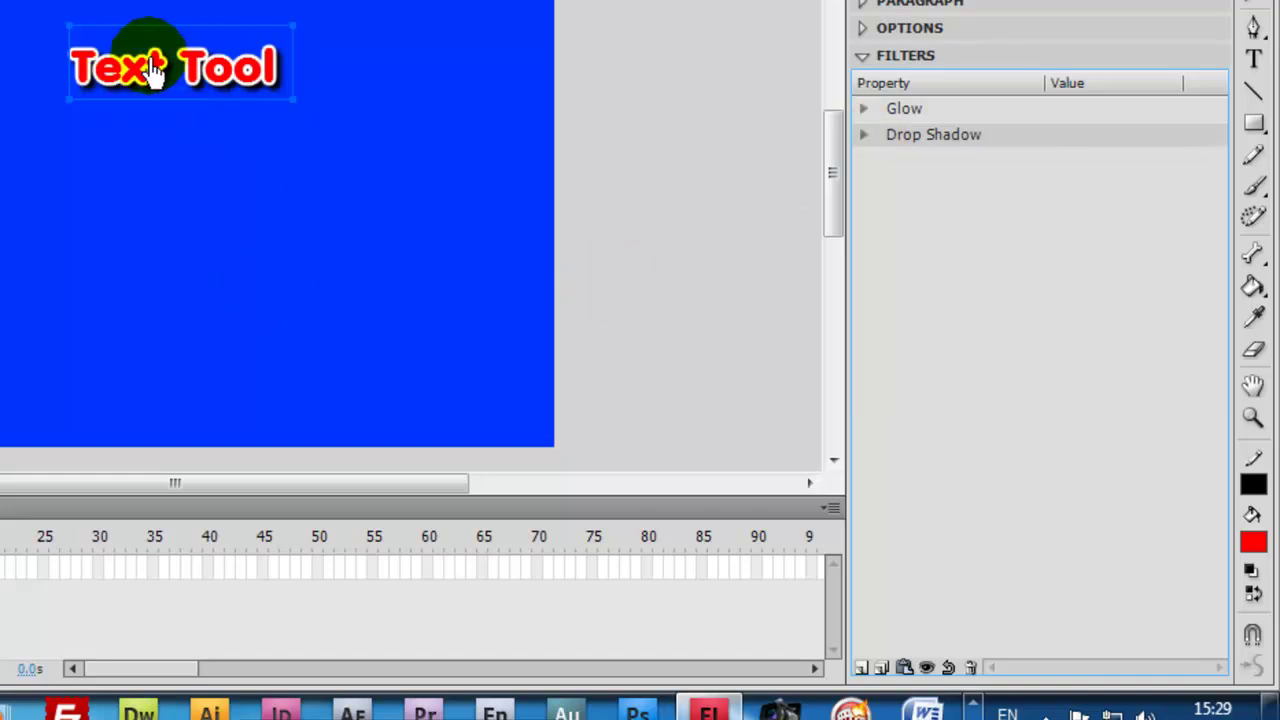
- Add a Bevel filter to the text and deselect it to check its look on the stage
click(861, 667)
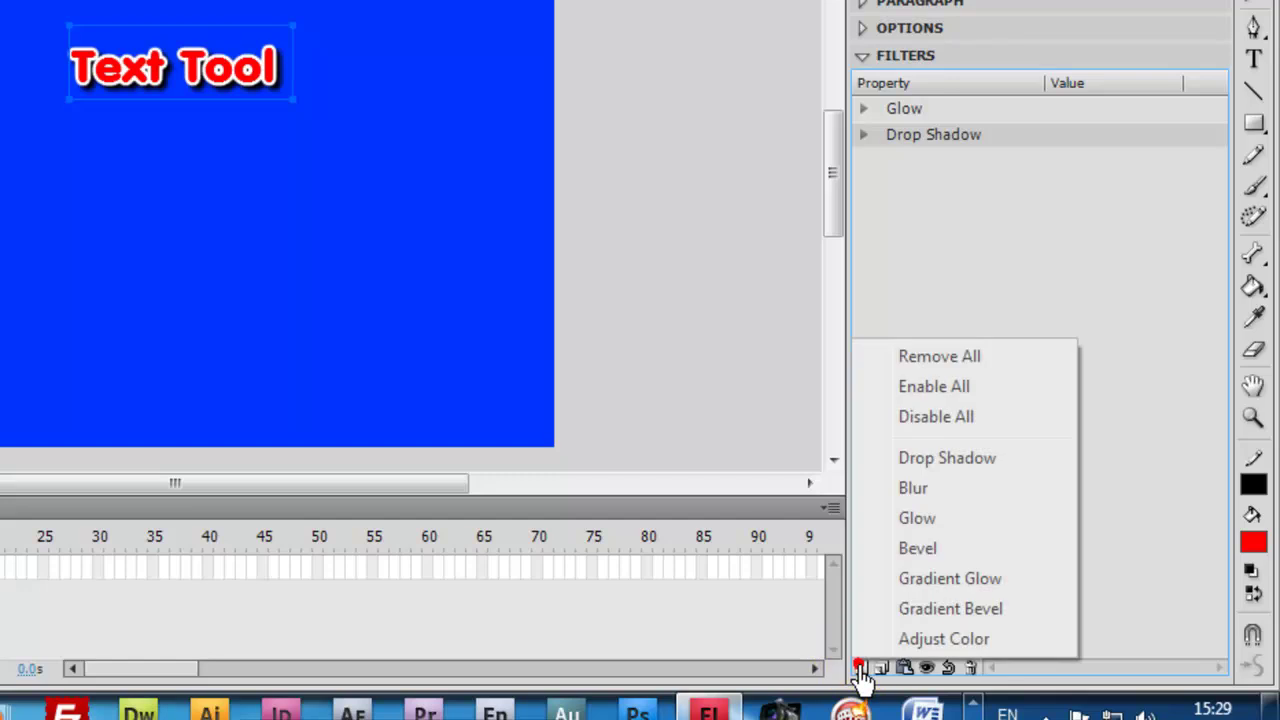
click(903, 552)
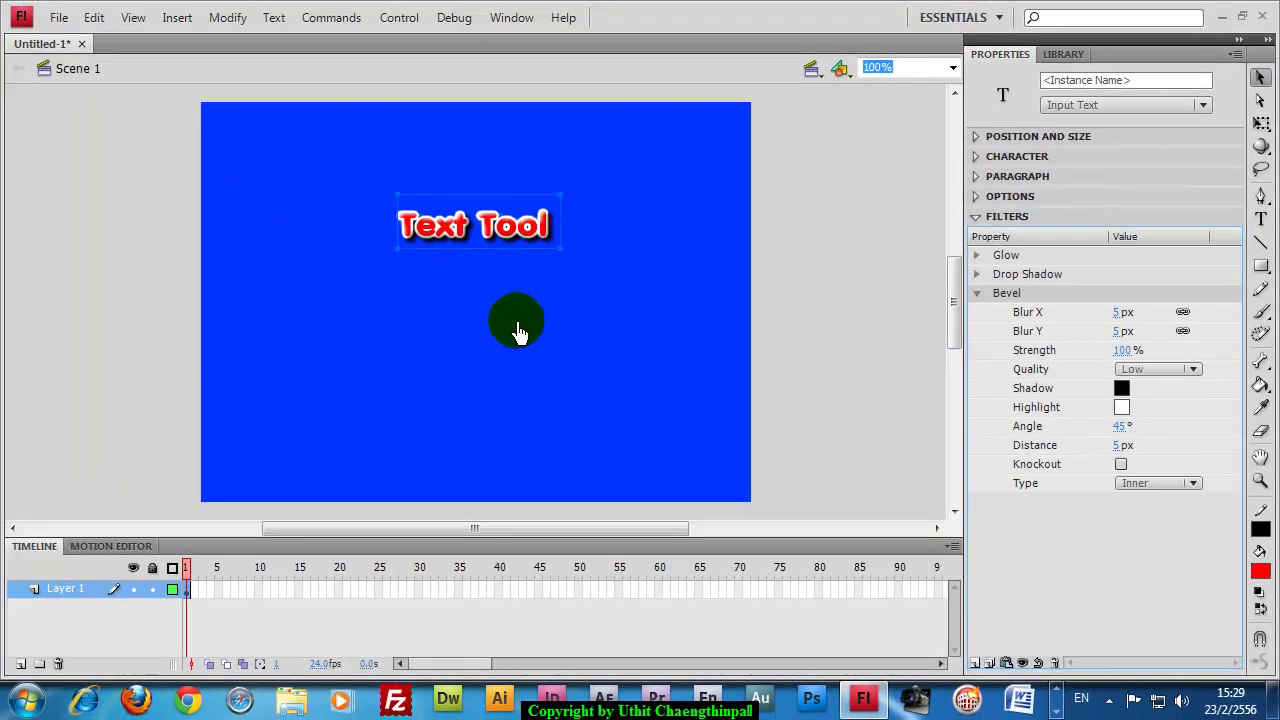
click(491, 250)
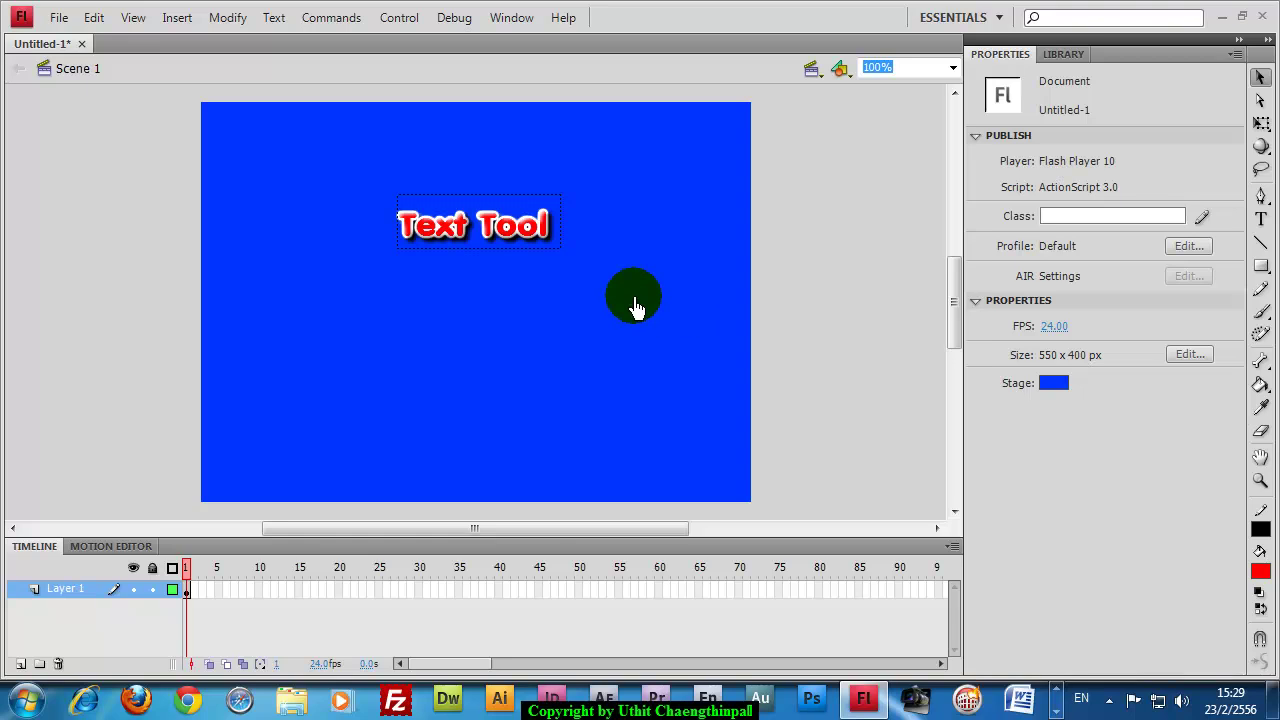
- Test the movie to preview the filtered text, close the preview and run the test again
key(ctrl+Return)
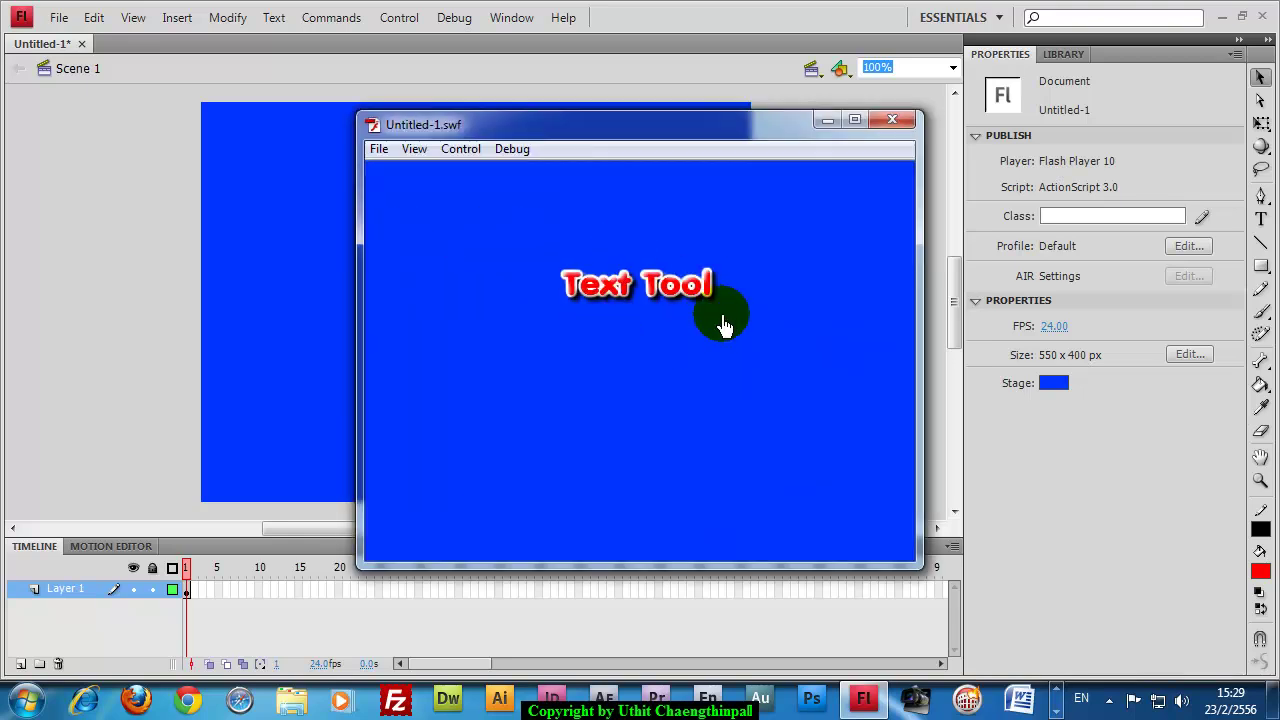
click(880, 118)
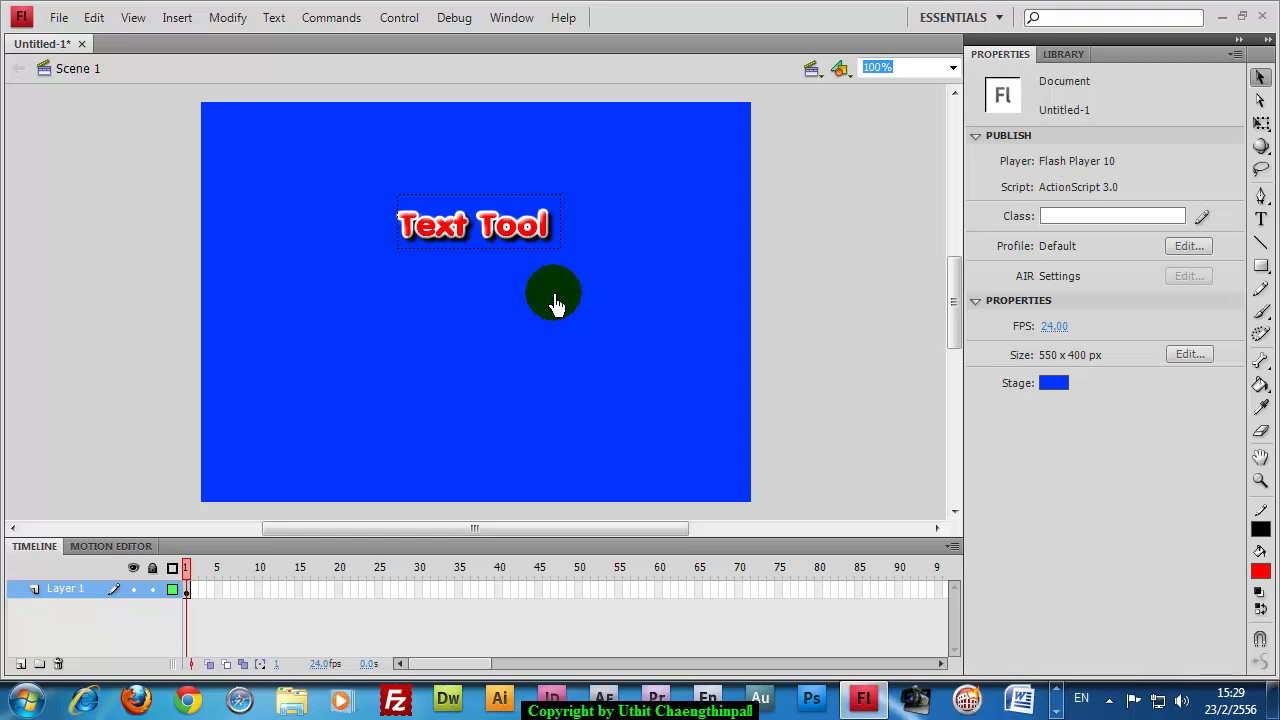
key(ctrl+Return)
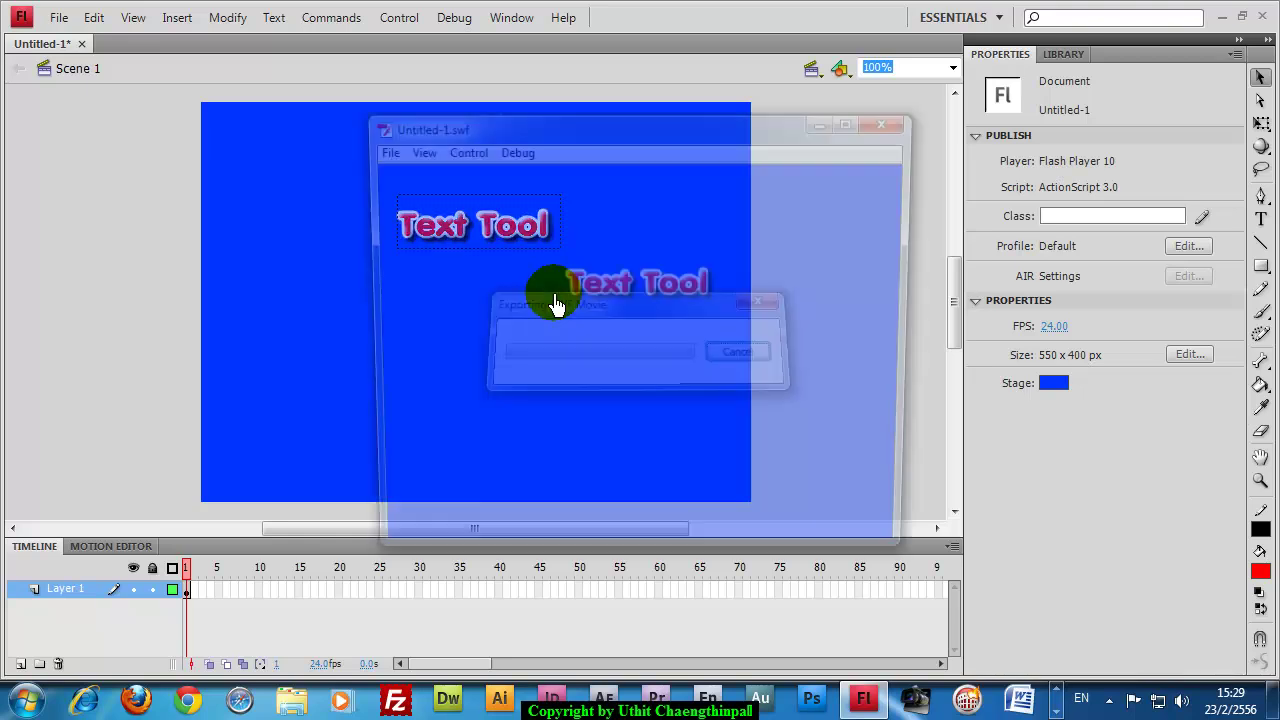